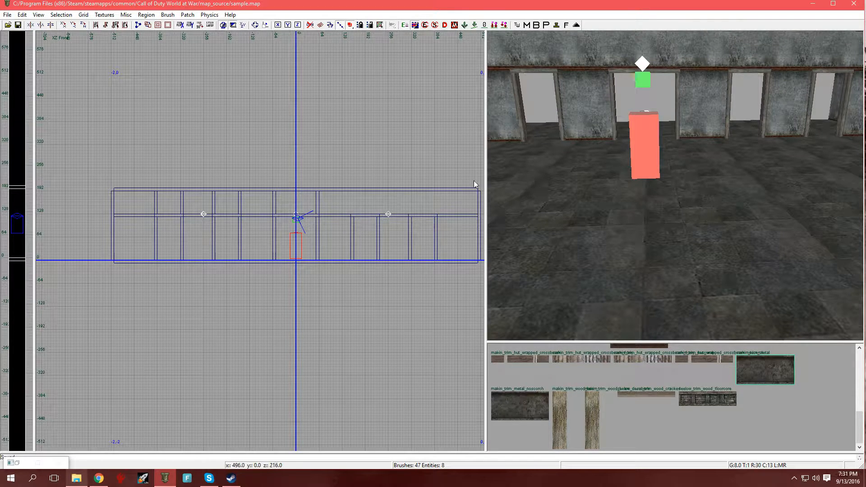
Enlarge the 3D camera view by shrinking the grid and texture areas.
{"action": "mouse_move", "coordinate": [564, 93]}
{"action": "right_mouse_down"}
{"action": "mouse_move", "coordinate": [507, 92]}
{"action": "mouse_move", "coordinate": [528, 90]}
{"action": "mouse_move", "coordinate": [528, 104]}
{"action": "mouse_move", "coordinate": [563, 93]}
{"action": "right_mouse_up"}
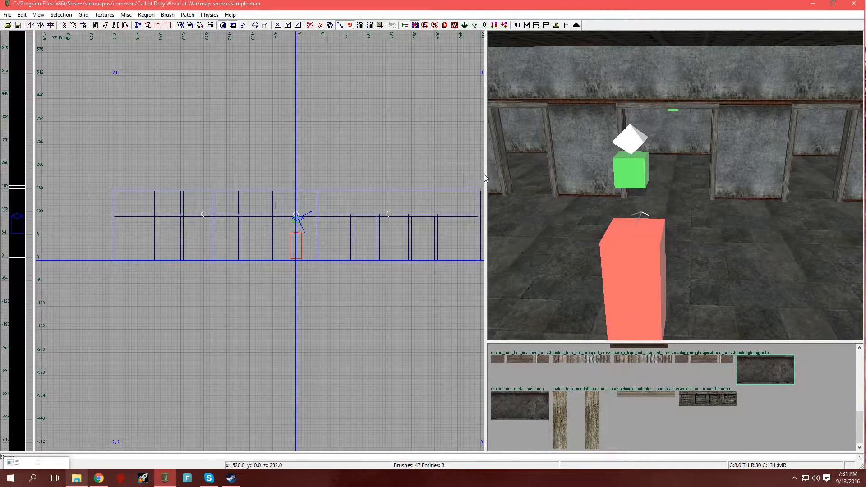
{"action": "left_click_drag", "start_coordinate": [485, 176], "coordinate": [121, 164]}
{"action": "left_click_drag", "start_coordinate": [375, 343], "coordinate": [375, 428]}
{"action": "scroll", "coordinate": [432, 282], "scroll_direction": "down", "scroll_amount": 1}
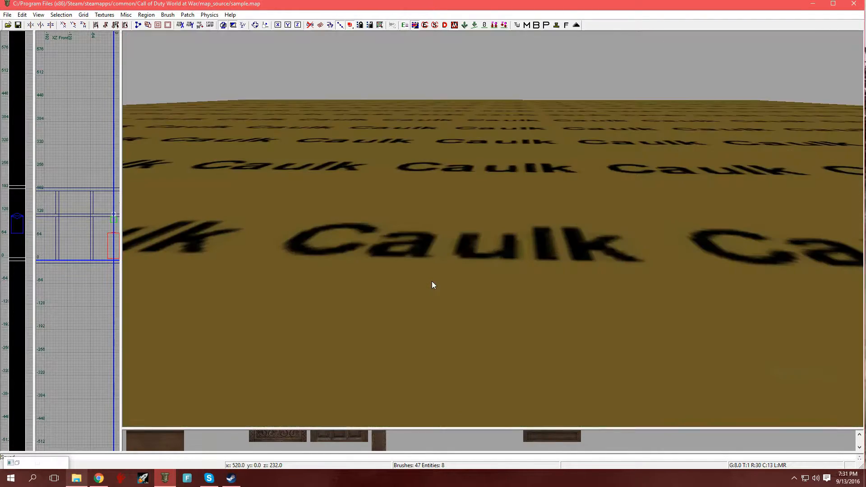
{"action": "scroll", "coordinate": [431, 280], "scroll_direction": "up", "scroll_amount": 1}
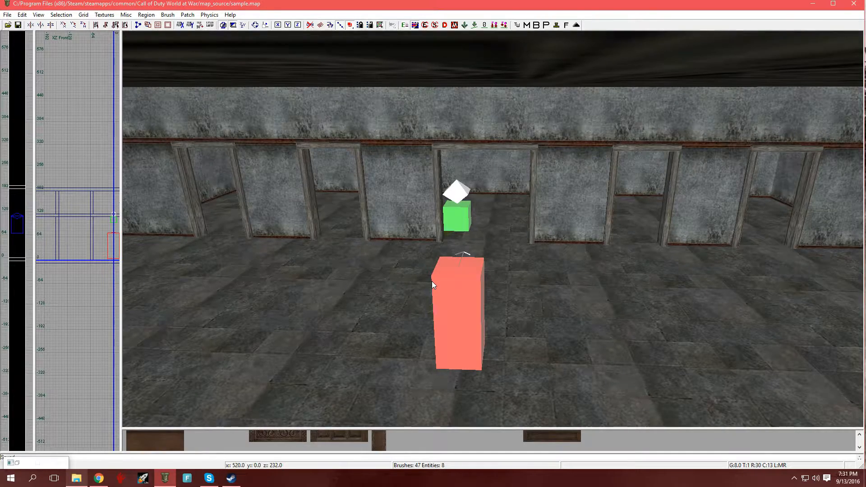
Isolate the three wooden frame brushes of the doorway nearest the room's corner by hiding everything else.
{"action": "mouse_move", "coordinate": [418, 257]}
{"action": "right_mouse_down"}
{"action": "mouse_move", "coordinate": [352, 226]}
{"action": "mouse_move", "coordinate": [420, 230]}
{"action": "mouse_move", "coordinate": [408, 246]}
{"action": "right_mouse_up"}
{"action": "left_click", "coordinate": [416, 124], "text": "shift"}
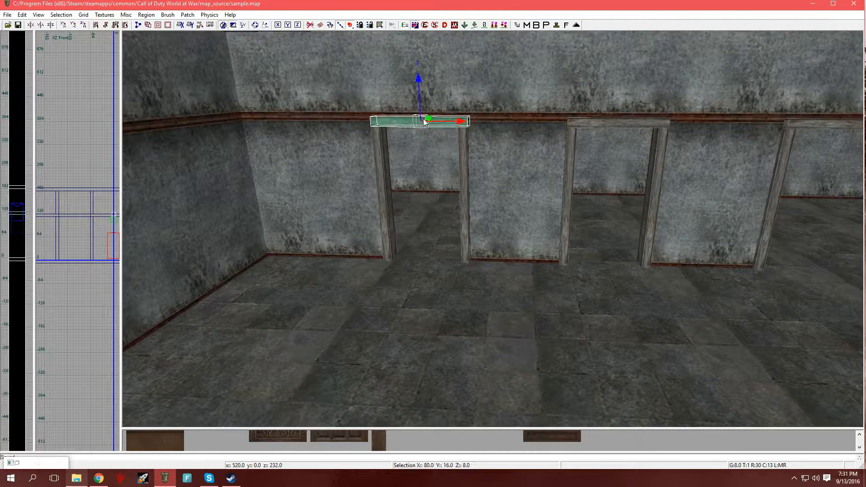
{"action": "left_click", "coordinate": [464, 135], "text": "shift"}
{"action": "left_click", "coordinate": [383, 155], "text": "shift"}
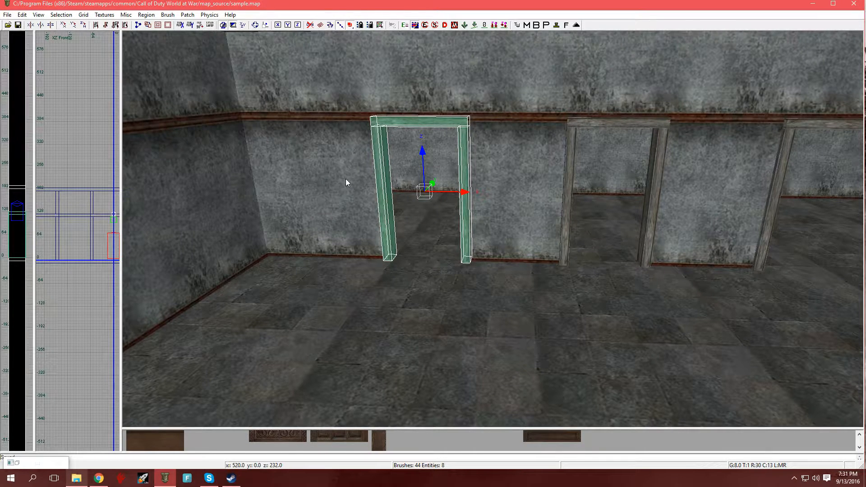
{"action": "left_click", "coordinate": [376, 282], "text": "shift"}
{"action": "left_click", "coordinate": [375, 283], "text": "shift"}
{"action": "key", "text": "i"}
{"action": "key", "text": "h"}
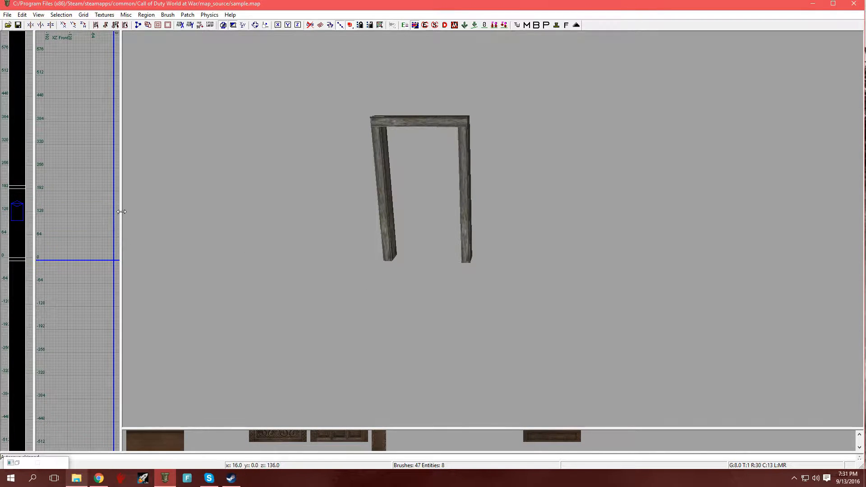
Enlarge the grid view and create a script brushmodel inside the isolated door frame.
{"action": "left_click_drag", "start_coordinate": [324, 208], "coordinate": [647, 204]}
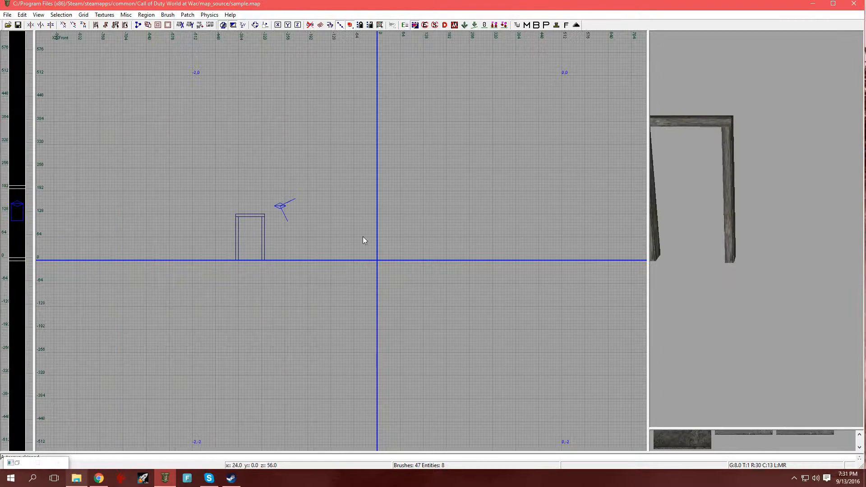
{"action": "scroll", "coordinate": [254, 234], "scroll_direction": "down", "scroll_amount": 4}
{"action": "scroll", "coordinate": [249, 240], "scroll_direction": "up", "scroll_amount": 9}
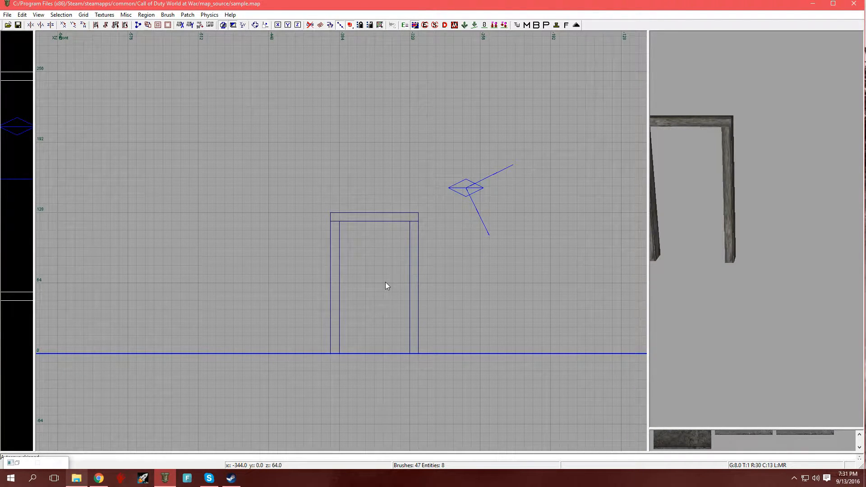
{"action": "right_click", "coordinate": [369, 271]}
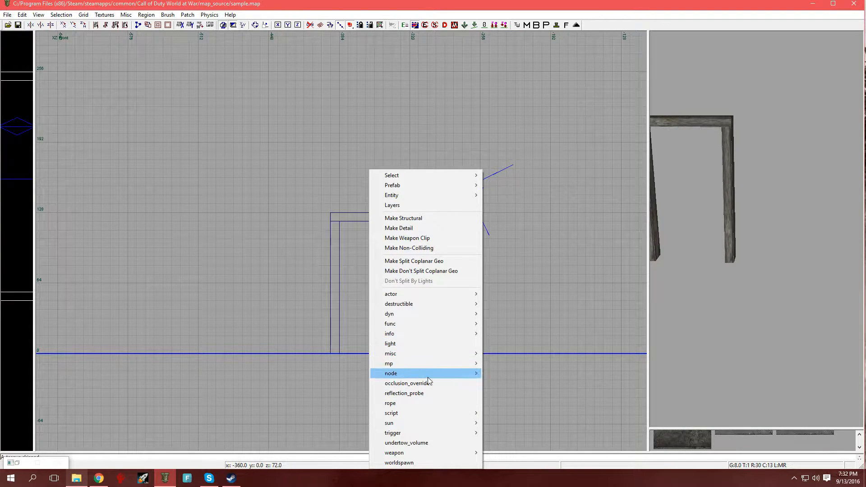
{"action": "mouse_move", "coordinate": [426, 413]}
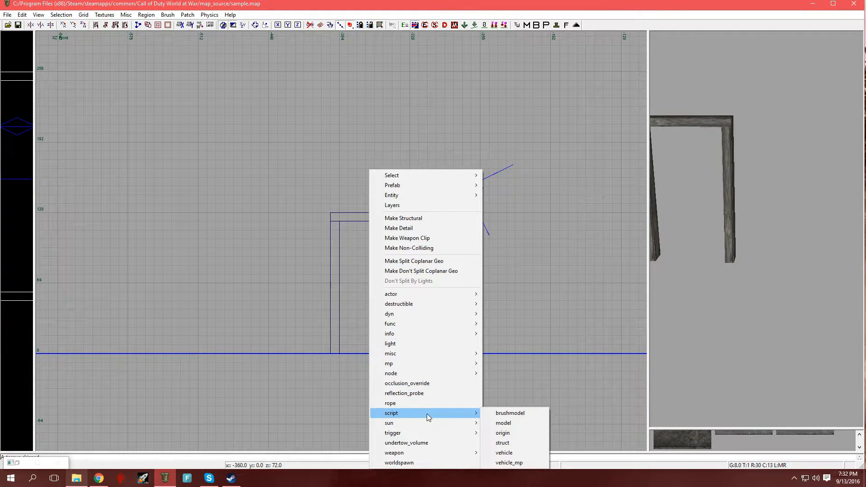
{"action": "left_click", "coordinate": [501, 417]}
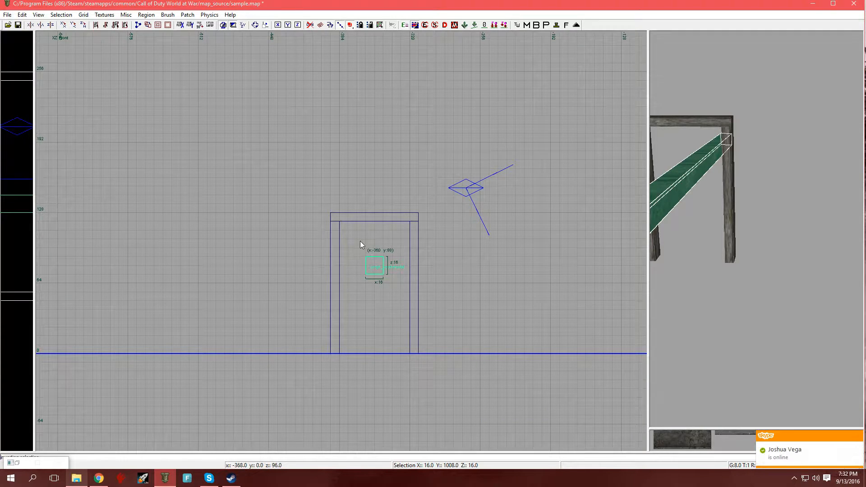
Stretch the new brush in the front view to fill the frame's opening, 64 units wide and 120 units high.
{"action": "left_click_drag", "start_coordinate": [374, 238], "coordinate": [384, 202]}
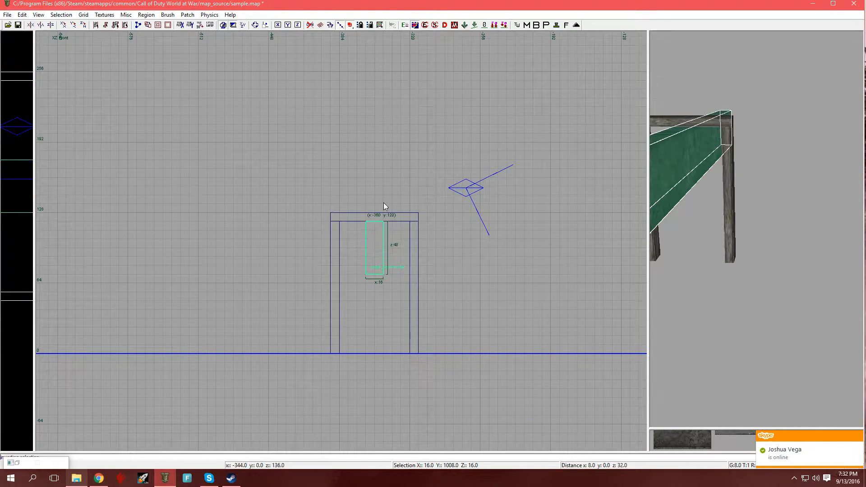
{"action": "left_click_drag", "start_coordinate": [353, 242], "coordinate": [332, 239]}
{"action": "left_click_drag", "start_coordinate": [397, 243], "coordinate": [422, 243]}
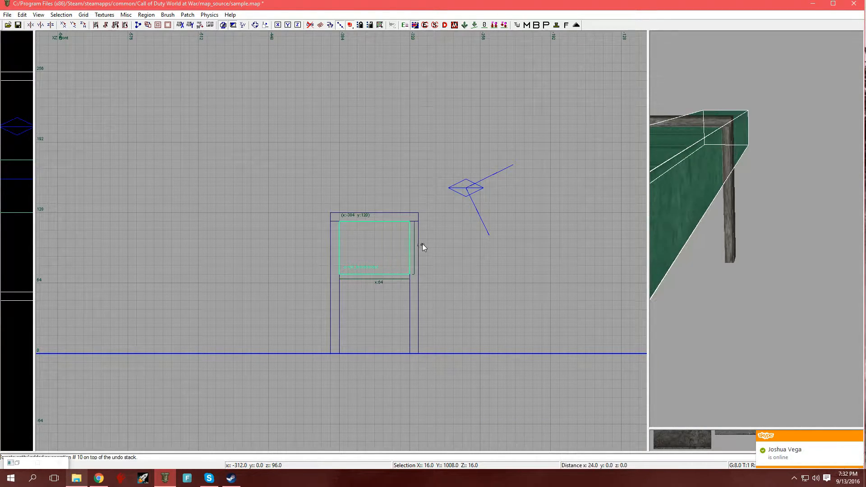
{"action": "left_click_drag", "start_coordinate": [389, 288], "coordinate": [397, 362]}
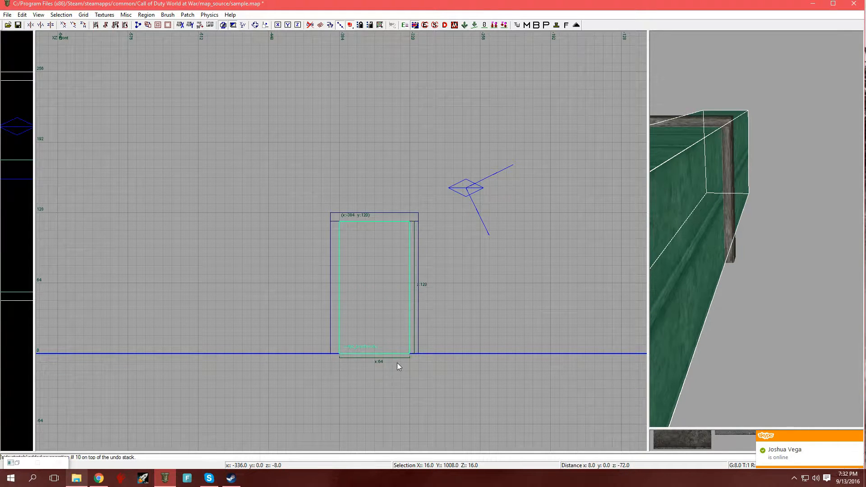
Reduce the door brush's depth to 8 units in the side view, centred within the frame, and check it from the top.
{"action": "key", "text": "ctrl+Tab"}
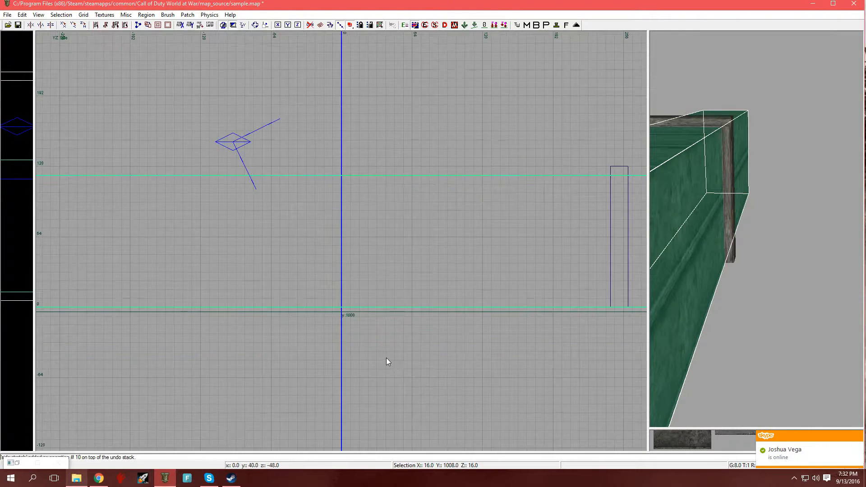
{"action": "scroll", "coordinate": [386, 358], "scroll_direction": "down", "scroll_amount": 5}
{"action": "scroll", "coordinate": [488, 358], "scroll_direction": "up", "scroll_amount": 4}
{"action": "left_click_drag", "start_coordinate": [582, 282], "coordinate": [422, 282]}
{"action": "scroll", "coordinate": [212, 293], "scroll_direction": "down", "scroll_amount": 5}
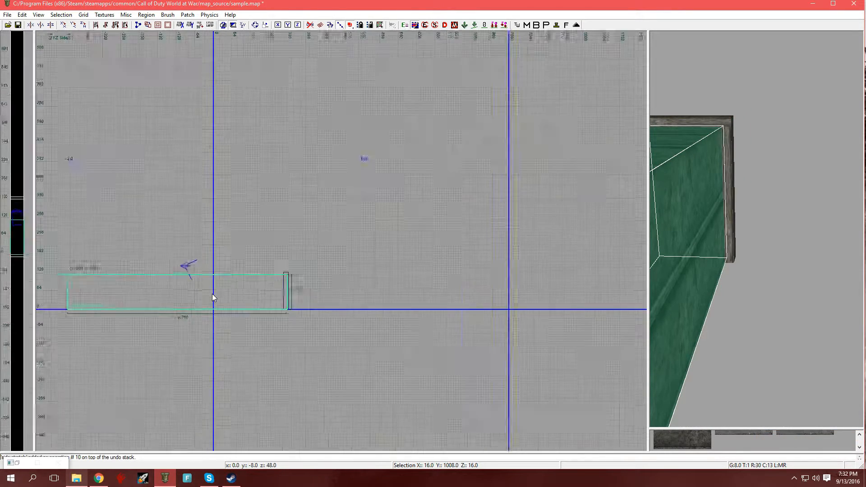
{"action": "left_click_drag", "start_coordinate": [83, 284], "coordinate": [282, 297]}
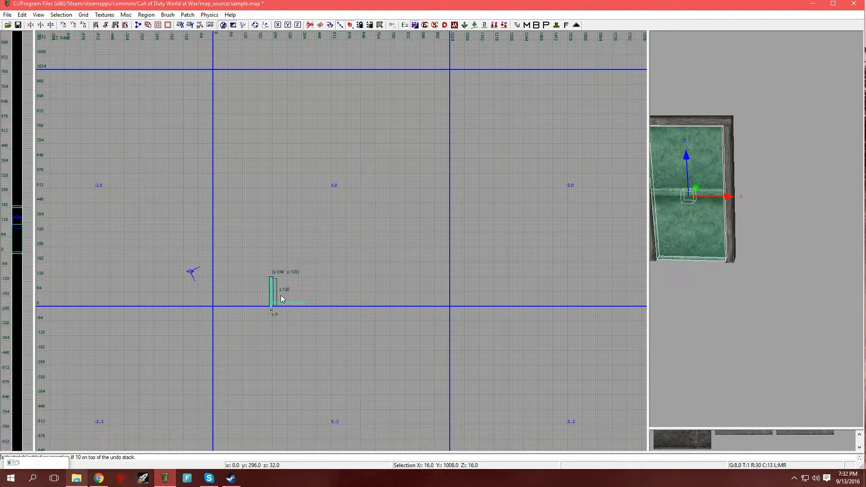
{"action": "scroll", "coordinate": [276, 287], "scroll_direction": "up", "scroll_amount": 5}
{"action": "scroll", "coordinate": [275, 288], "scroll_direction": "down", "scroll_amount": 4}
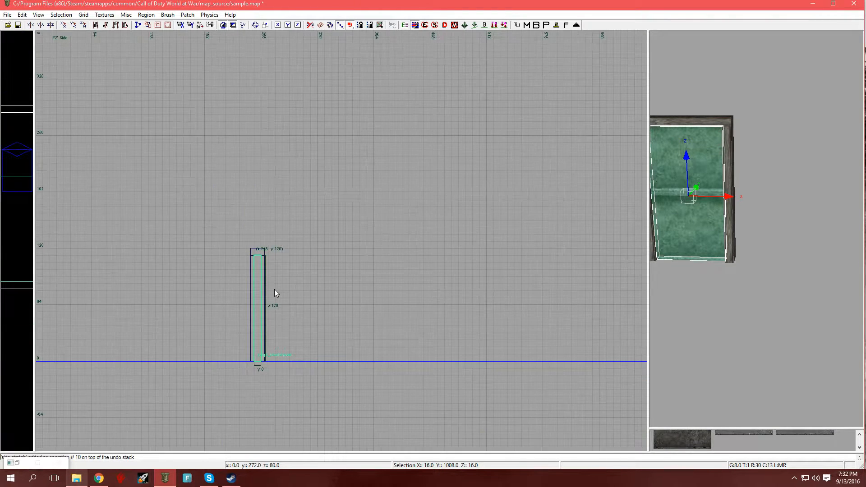
{"action": "key", "text": "ctrl+Tab"}
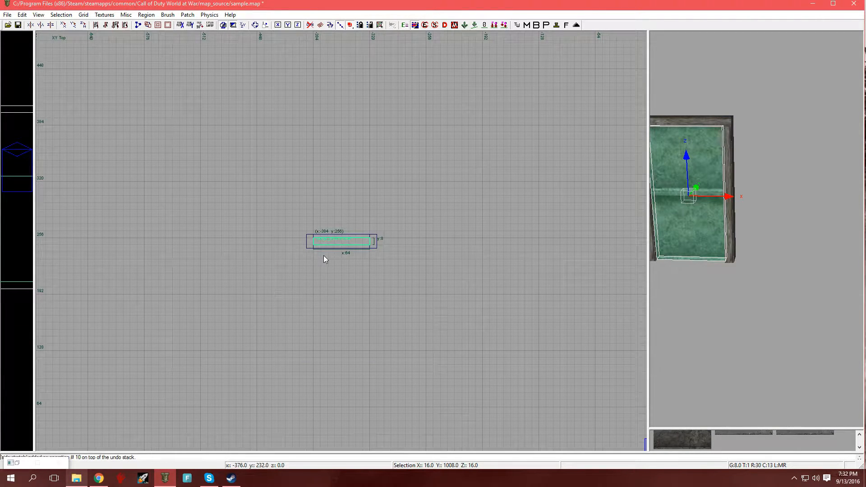
{"action": "scroll", "coordinate": [324, 255], "scroll_direction": "up", "scroll_amount": 3}
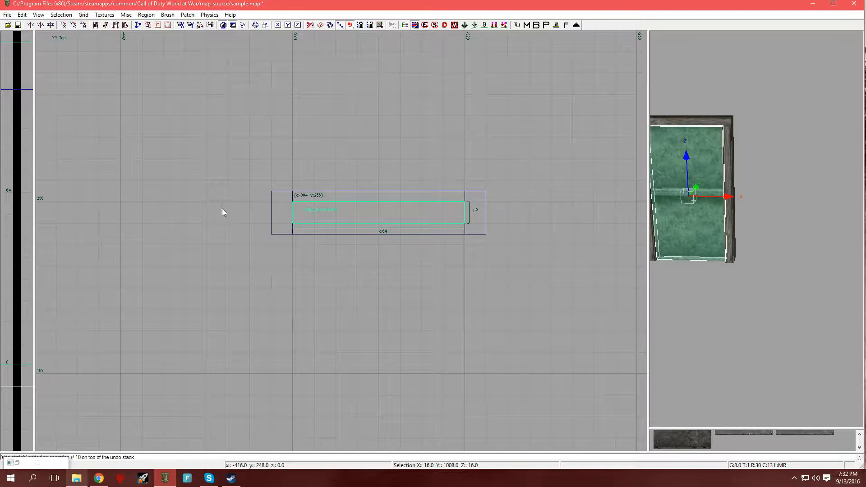
{"action": "key", "text": "Escape"}
{"action": "mouse_move", "coordinate": [183, 201]}
{"action": "left_mouse_down"}
{"action": "mouse_move", "coordinate": [225, 228]}
{"action": "mouse_move", "coordinate": [273, 228]}
{"action": "left_mouse_up"}
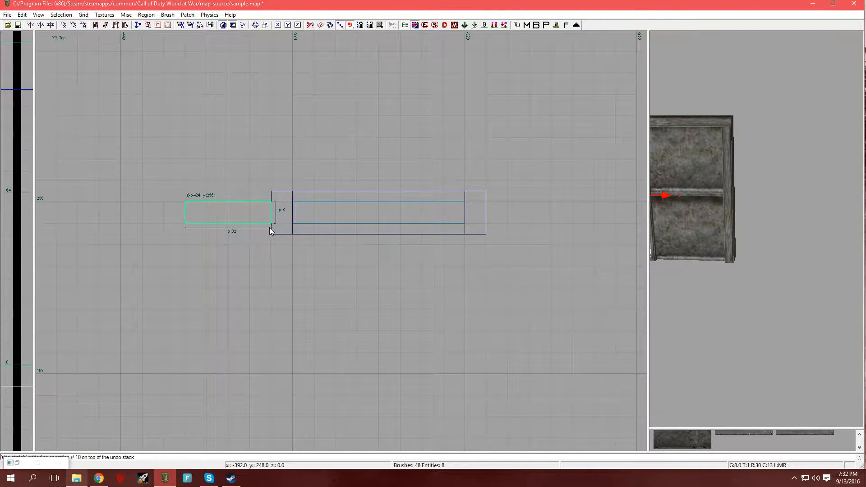
{"action": "key", "text": "BackSpace"}
{"action": "left_click", "coordinate": [677, 173], "text": "shift"}
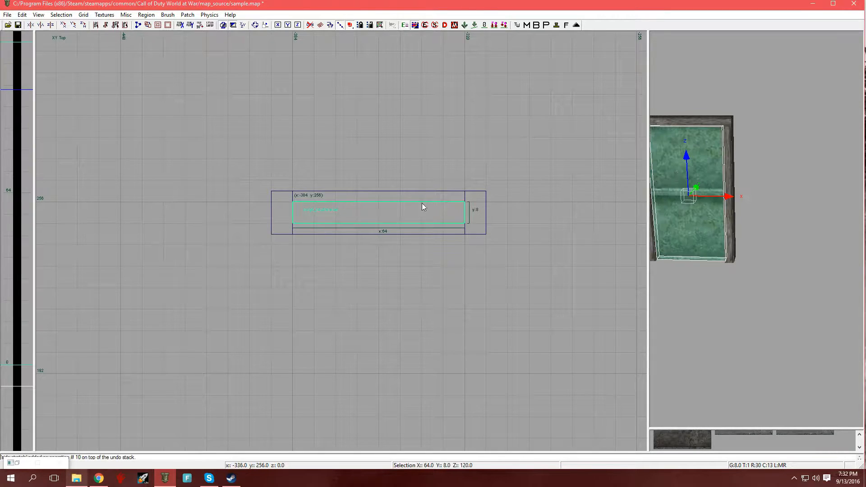
Set the grid size to 2 and thin the door brush to 4 units from both sides in the top view.
{"action": "key", "text": "2"}
{"action": "left_click_drag", "start_coordinate": [378, 175], "coordinate": [379, 179]}
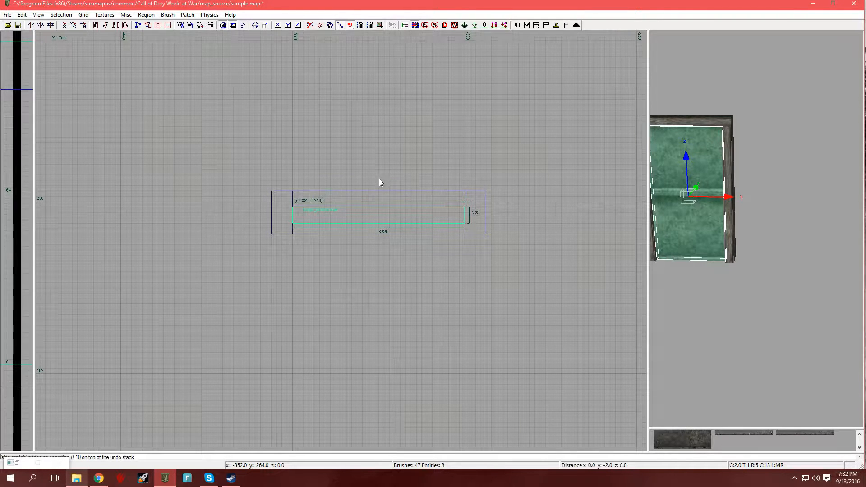
{"action": "left_click_drag", "start_coordinate": [370, 253], "coordinate": [374, 246]}
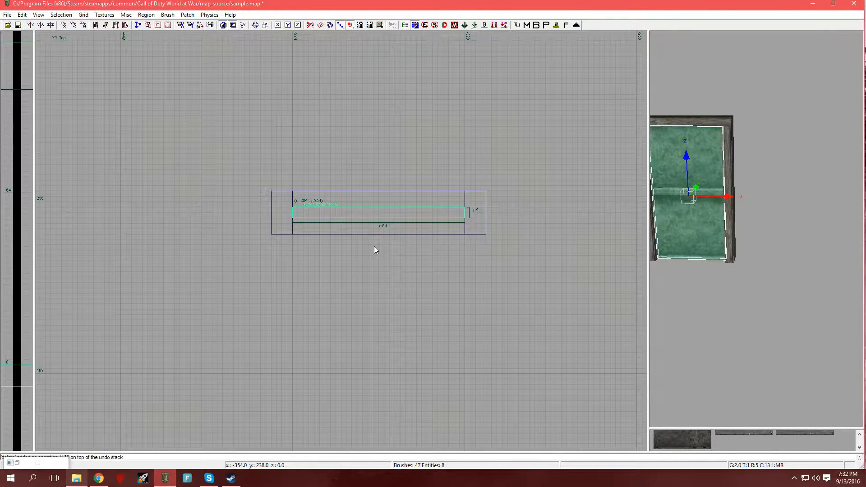
{"action": "right_click", "coordinate": [709, 218]}
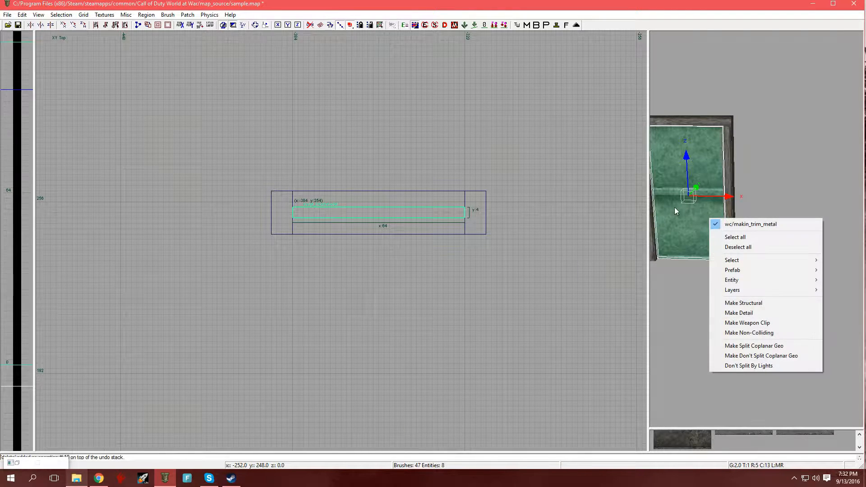
{"action": "left_click", "coordinate": [648, 236]}
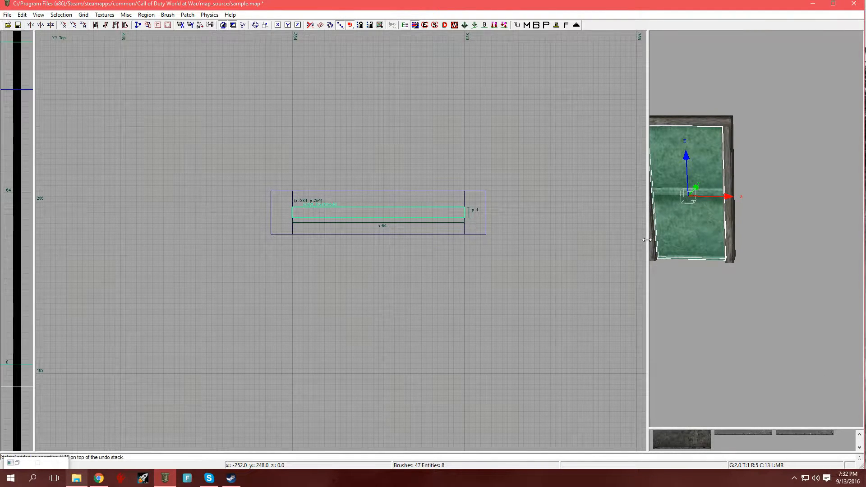
Widen the 3D view around the door and filter the textures to the door usage.
{"action": "left_click_drag", "start_coordinate": [468, 249], "coordinate": [433, 249]}
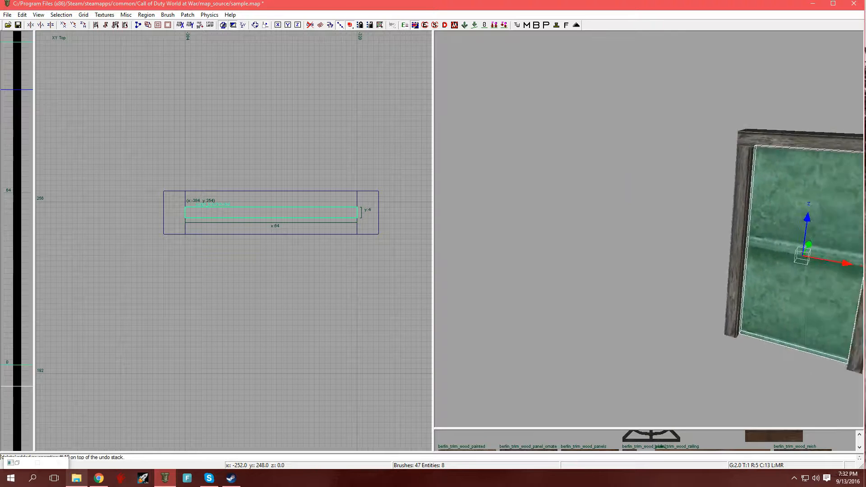
{"action": "right_click_drag", "start_coordinate": [648, 229], "coordinate": [631, 232]}
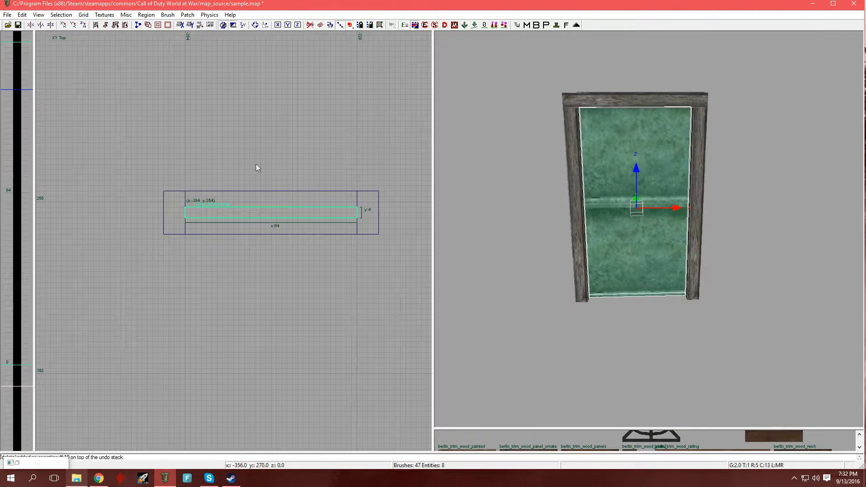
{"action": "left_click", "coordinate": [104, 14]}
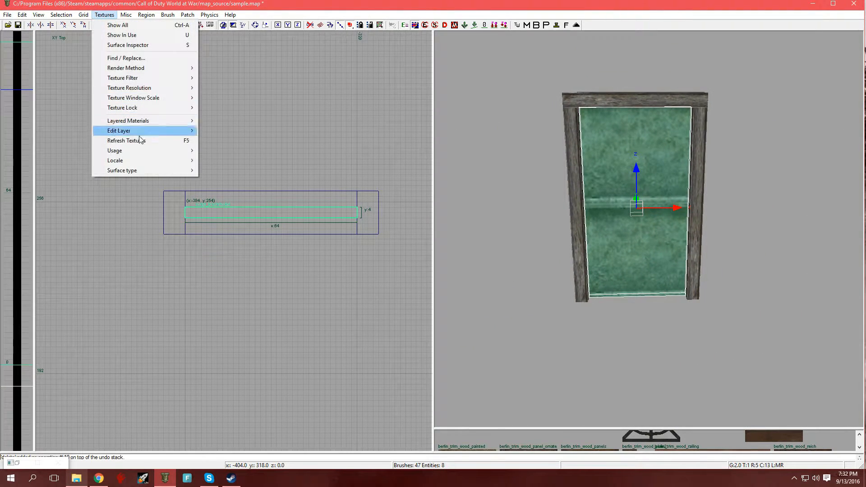
{"action": "mouse_move", "coordinate": [145, 150]}
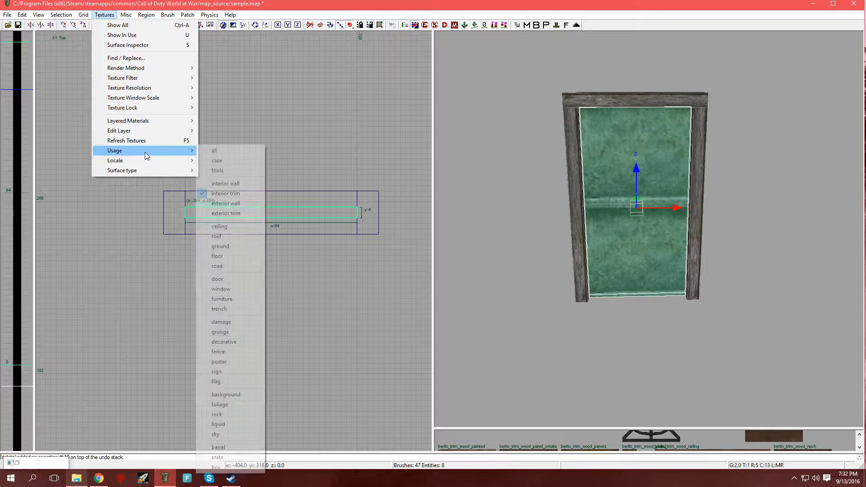
{"action": "left_click", "coordinate": [230, 282]}
{"action": "scroll", "coordinate": [587, 380], "scroll_direction": "down", "scroll_amount": 3}
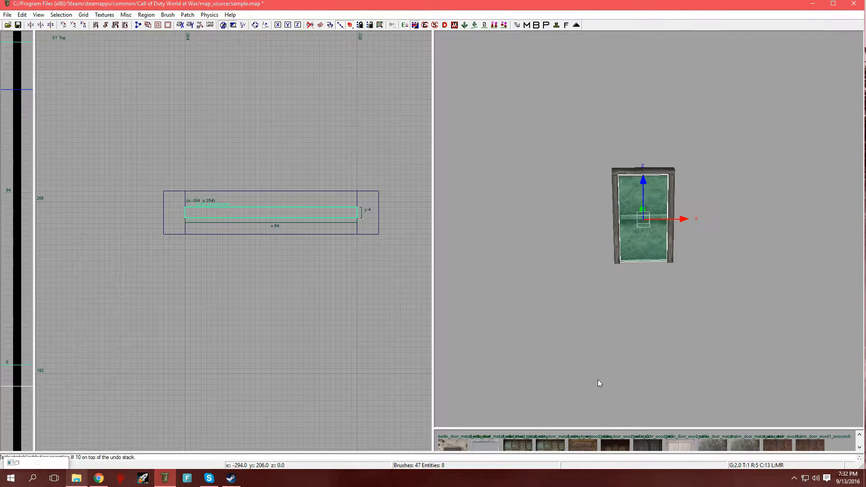
Enlarge the texture browser, look through the door textures and apply makin_door_metal to the door brush.
{"action": "scroll", "coordinate": [591, 417], "scroll_direction": "down", "scroll_amount": 1}
{"action": "left_click_drag", "start_coordinate": [584, 429], "coordinate": [577, 312]}
{"action": "scroll", "coordinate": [595, 382], "scroll_direction": "down", "scroll_amount": 2}
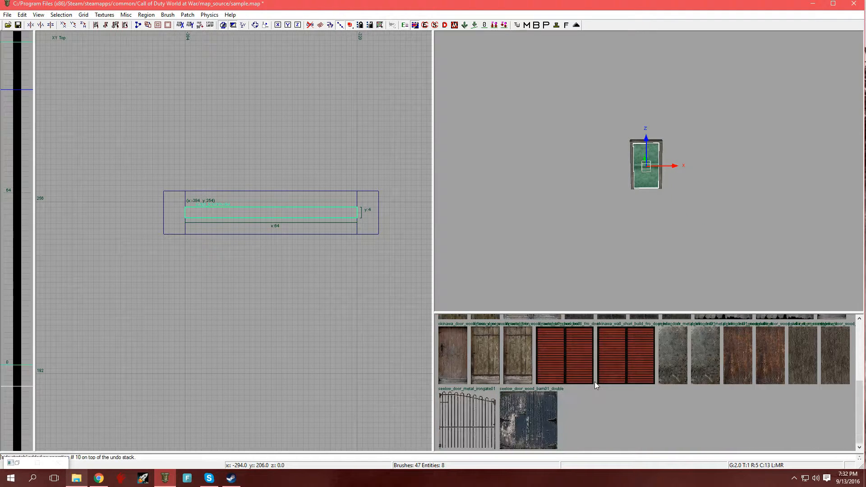
{"action": "scroll", "coordinate": [595, 382], "scroll_direction": "up", "scroll_amount": 2}
{"action": "scroll", "coordinate": [595, 381], "scroll_direction": "up", "scroll_amount": 2}
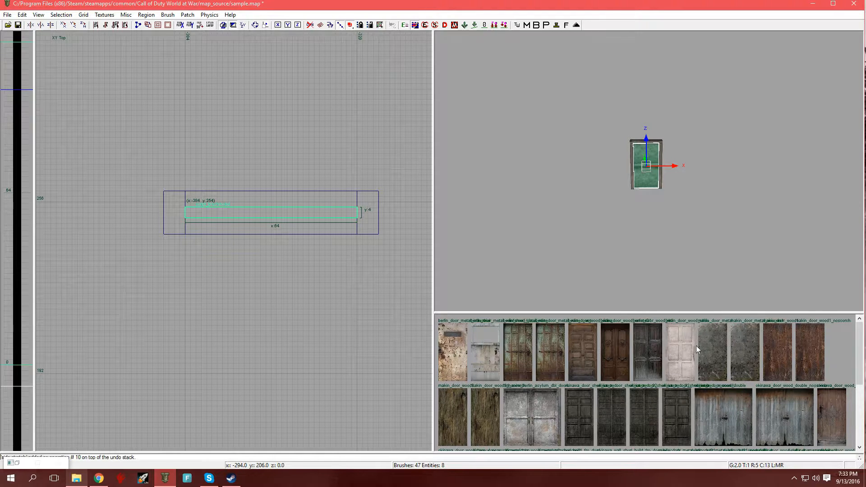
{"action": "left_click", "coordinate": [711, 337]}
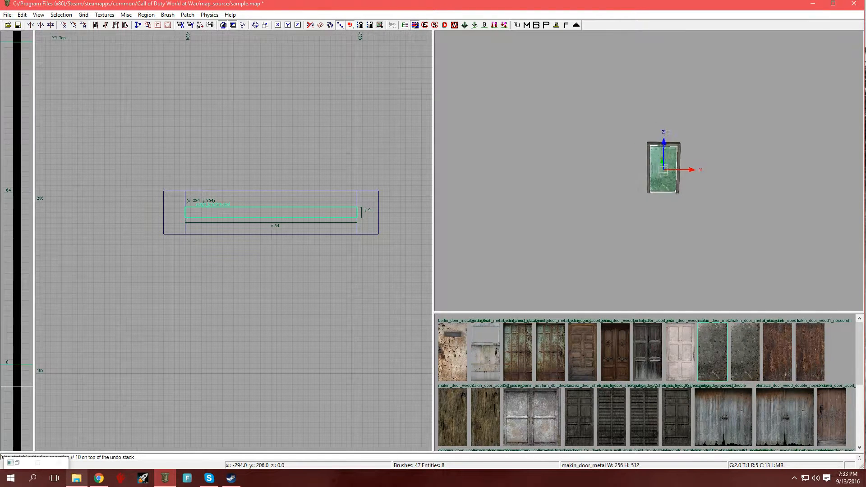
{"action": "right_click_drag", "start_coordinate": [691, 277], "coordinate": [691, 330], "text": "ctrl"}
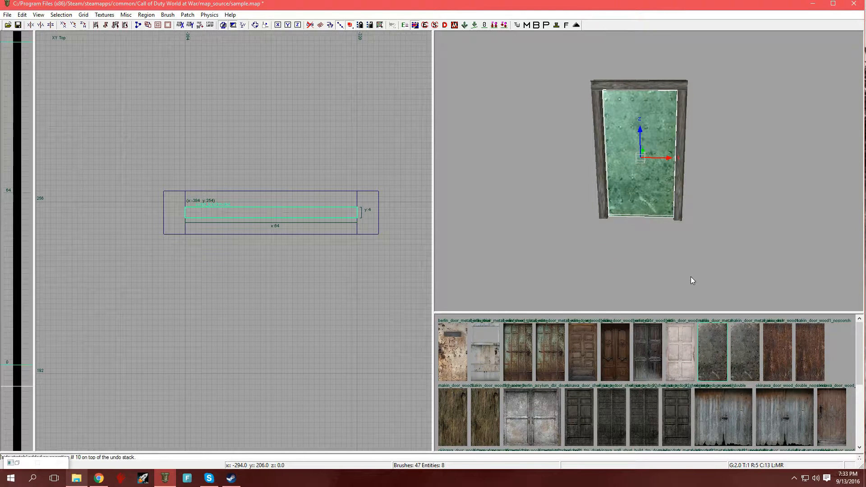
Show all textures again, reselect the door brush and open its entity properties.
{"action": "key", "text": "ctrl+a"}
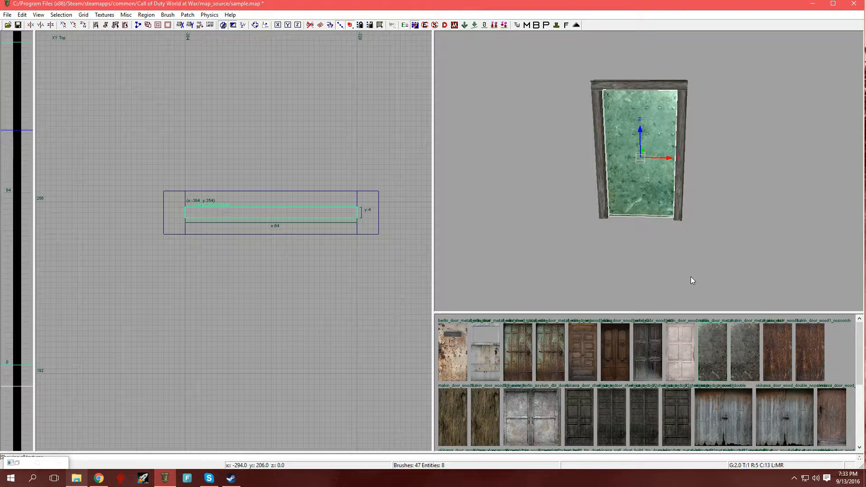
{"action": "key", "text": "Escape"}
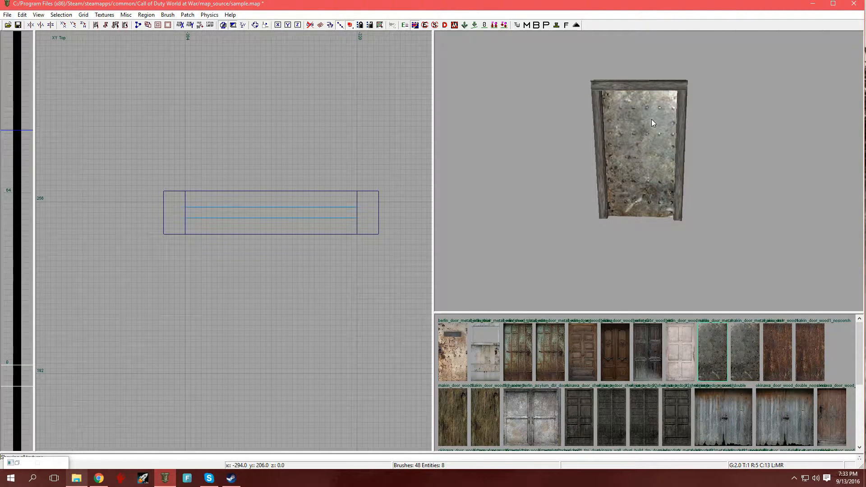
{"action": "left_click", "coordinate": [651, 120], "text": "shift"}
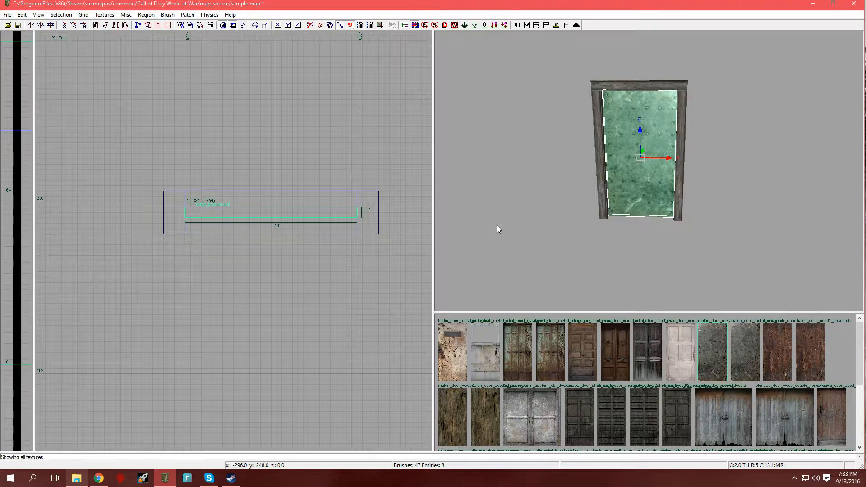
{"action": "key", "text": "n"}
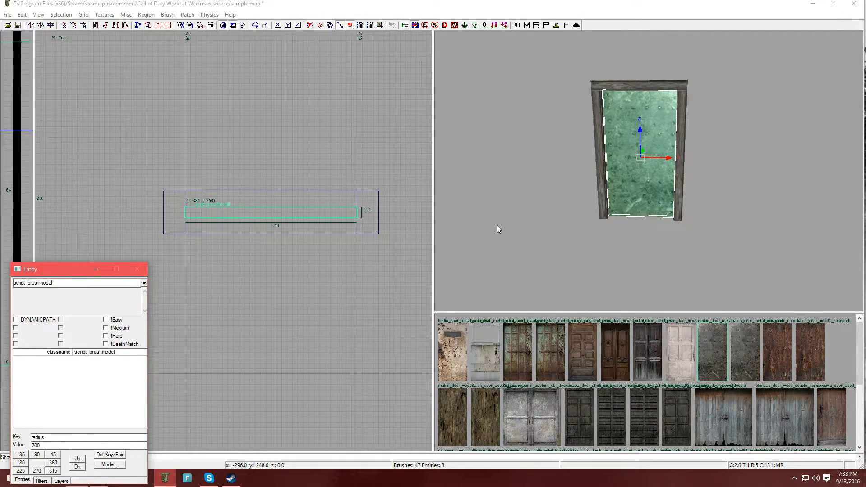
Show the door in the front view, set the grid size to 8 and place the entity window beside the doorway.
{"action": "key", "text": "ctrl+Tab"}
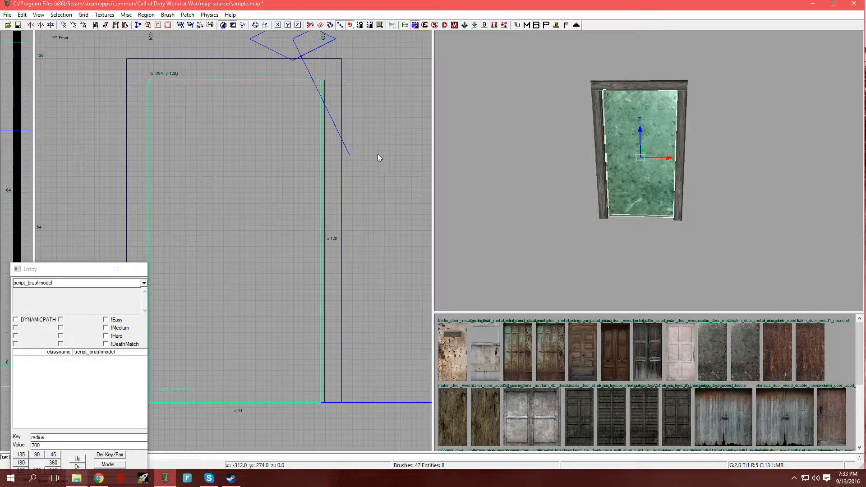
{"action": "scroll", "coordinate": [307, 206], "scroll_direction": "down", "scroll_amount": 3}
{"action": "scroll", "coordinate": [307, 206], "scroll_direction": "up", "scroll_amount": 1}
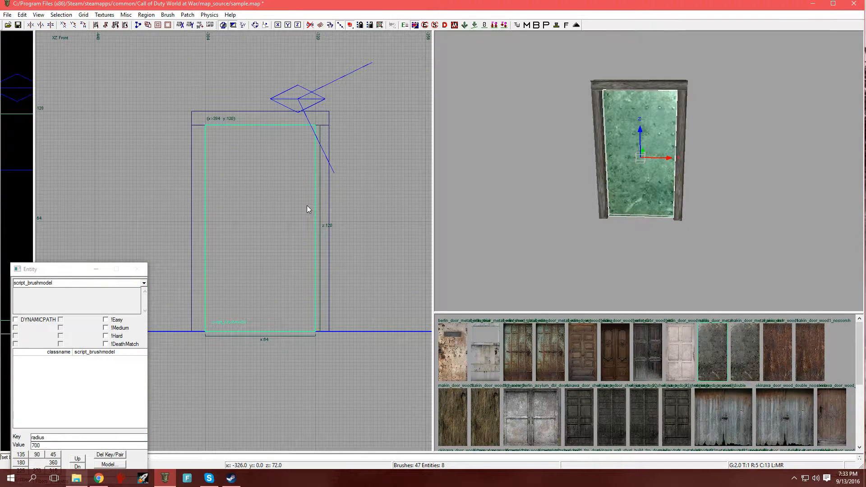
{"action": "key", "text": "4"}
{"action": "left_click_drag", "start_coordinate": [70, 270], "coordinate": [110, 153]}
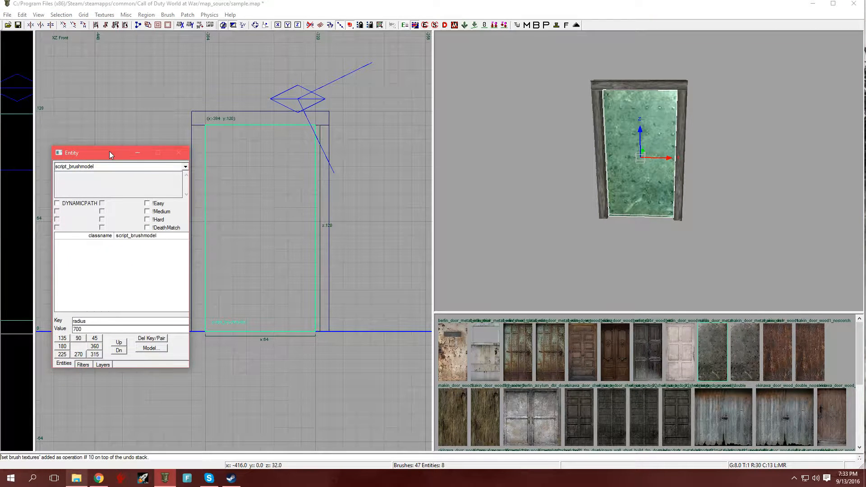
Enable the DYNAMICPATH flag for the script_brushmodel door.
{"action": "left_click", "coordinate": [57, 204]}
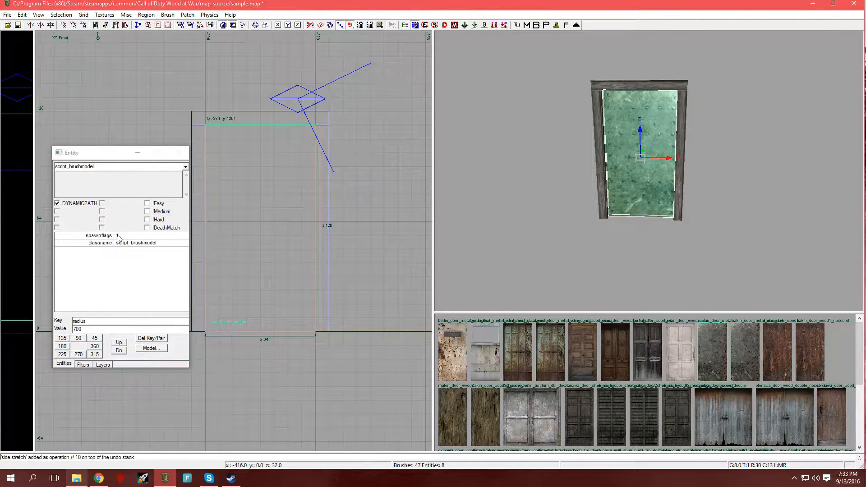
{"action": "left_click", "coordinate": [58, 203]}
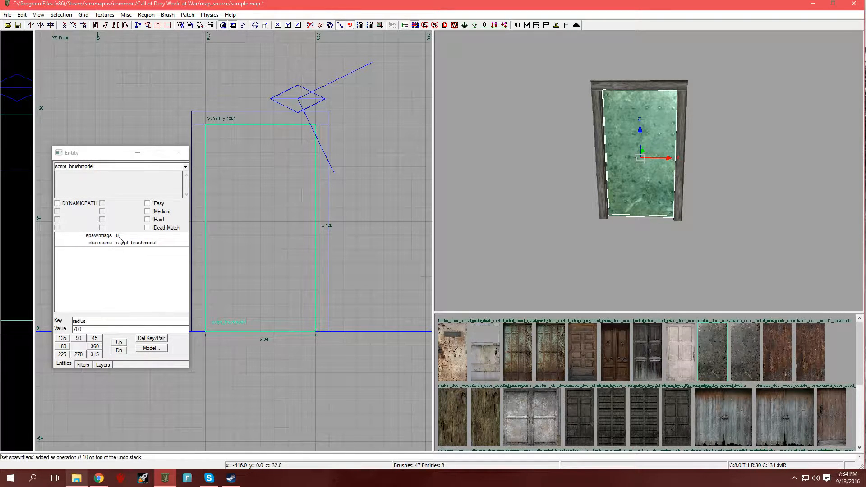
{"action": "left_click", "coordinate": [58, 204]}
Enter script_vector as the door entity's key with 0 0 0 as the value.
{"action": "double_click", "coordinate": [100, 321]}
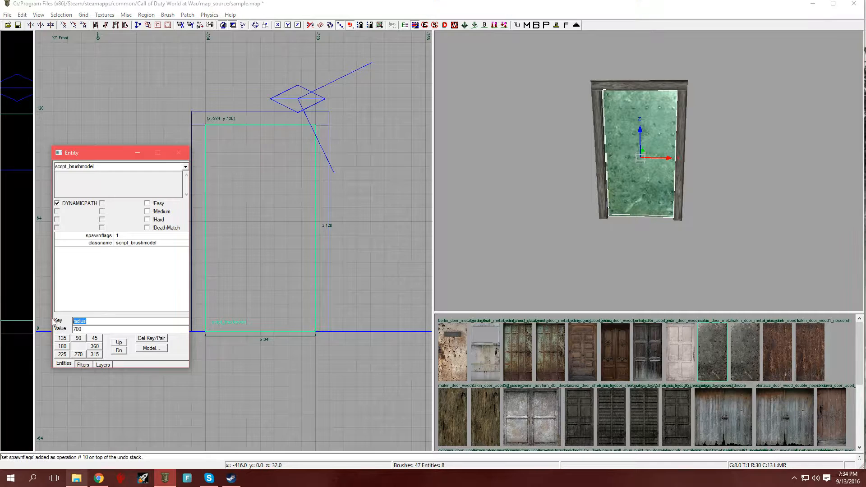
{"action": "key", "text": "BackSpace"}
{"action": "type", "text": "script_vector"}
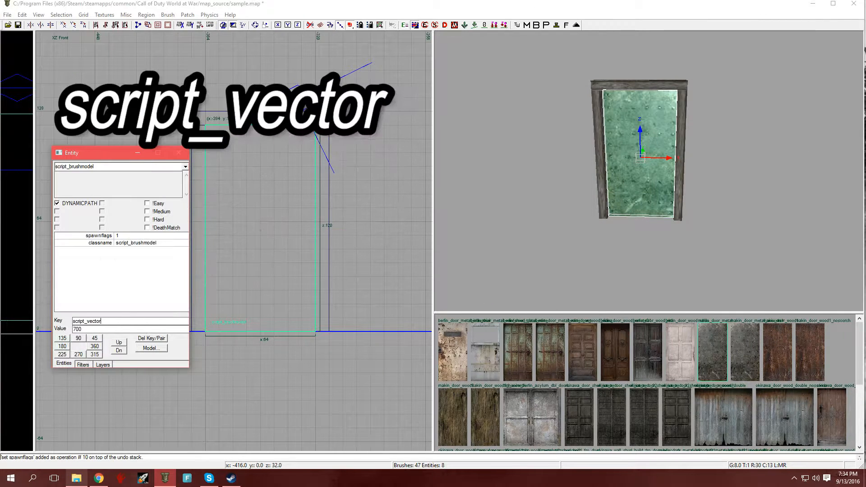
{"action": "key", "text": "Return"}
{"action": "type", "text": "0 0"}
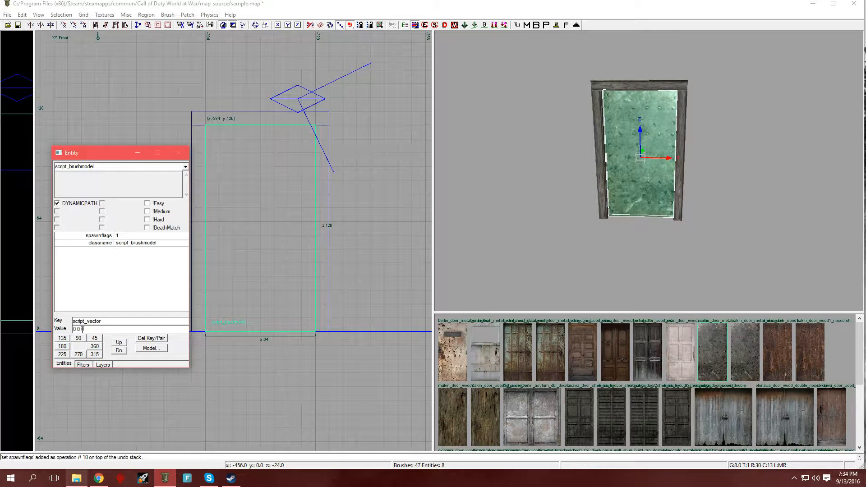
Look closer at the door's axes and apply script_vector to the door with the value 100 0 0.
{"action": "right_click", "coordinate": [533, 244]}
{"action": "mouse_move", "coordinate": [533, 244]}
{"action": "right_mouse_down"}
{"action": "mouse_move", "coordinate": [534, 203]}
{"action": "mouse_move", "coordinate": [530, 239]}
{"action": "mouse_move", "coordinate": [543, 242]}
{"action": "right_mouse_up"}
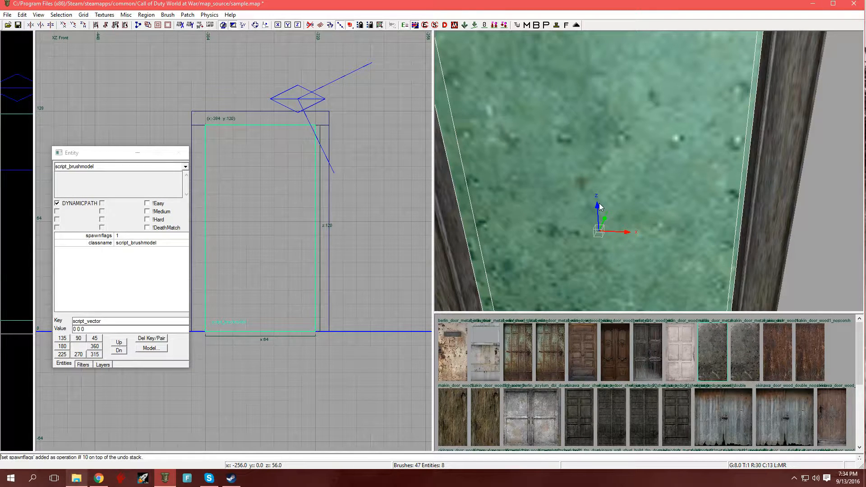
{"action": "left_click", "coordinate": [89, 328]}
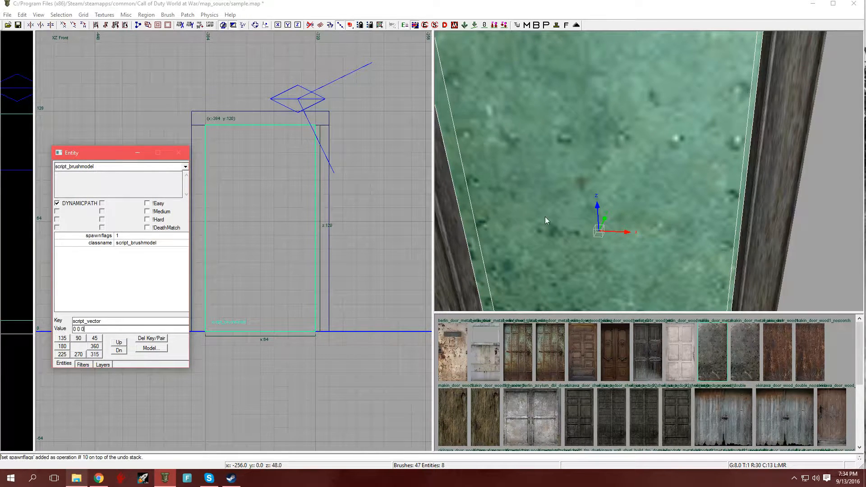
{"action": "mouse_move", "coordinate": [612, 216]}
{"action": "right_mouse_down"}
{"action": "mouse_move", "coordinate": [619, 234]}
{"action": "mouse_move", "coordinate": [609, 262]}
{"action": "mouse_move", "coordinate": [605, 221]}
{"action": "right_mouse_up"}
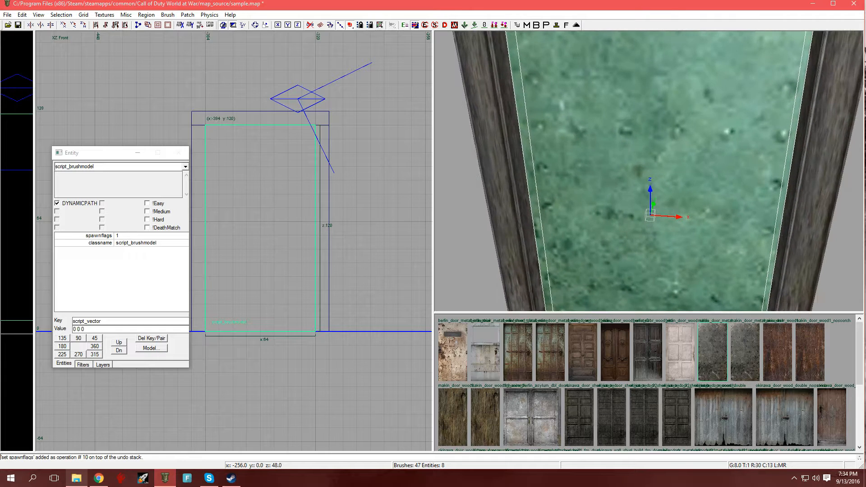
{"action": "left_click", "coordinate": [77, 329]}
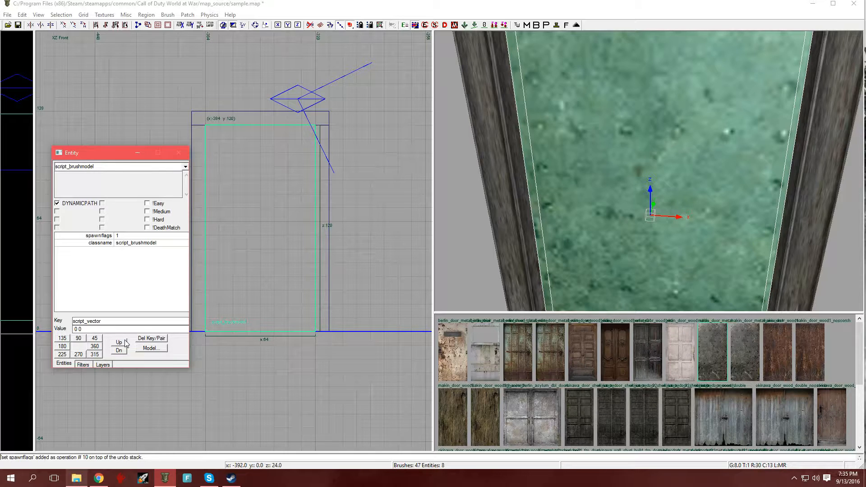
{"action": "type", "text": "10"}
{"action": "key", "text": "Return"}
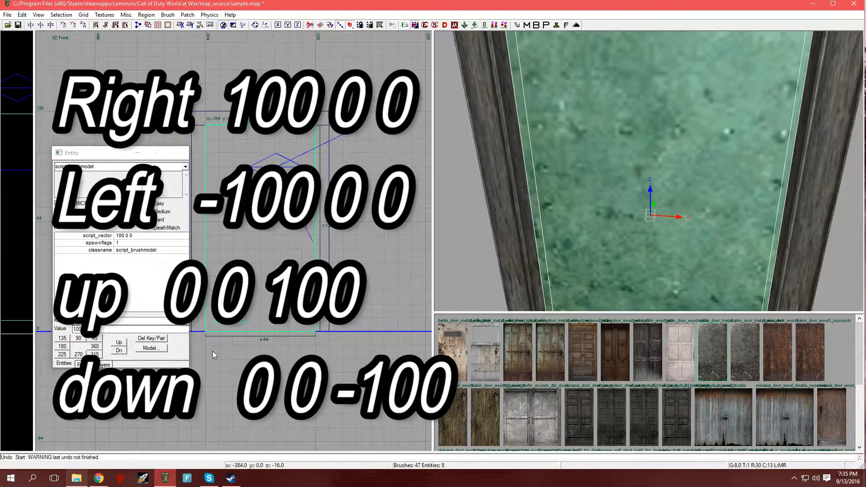
Deselect the door and add a script_transition_time key with the value 5 to worldspawn.
{"action": "key", "text": "Escape"}
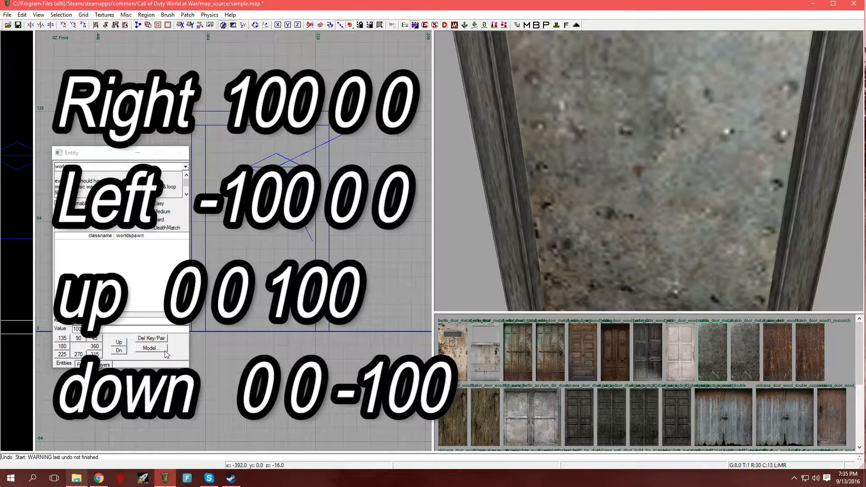
{"action": "left_click_drag", "start_coordinate": [100, 329], "coordinate": [72, 321]}
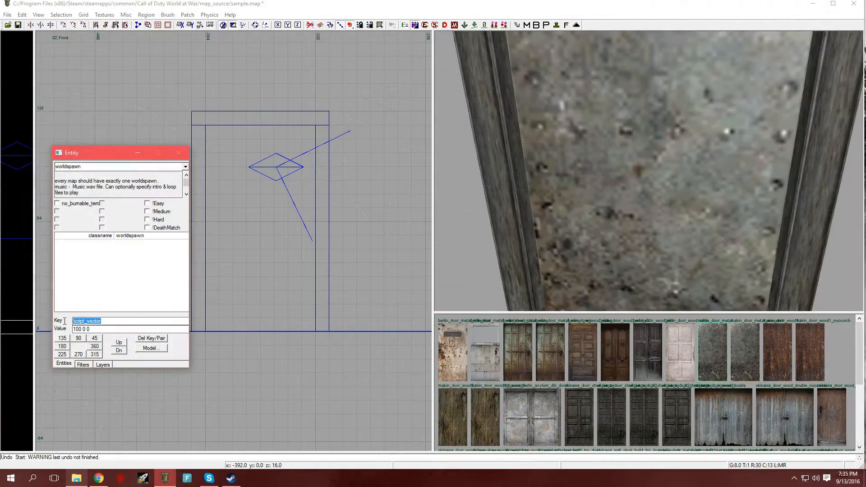
{"action": "type", "text": "script_transition_time"}
{"action": "key", "text": "Return"}
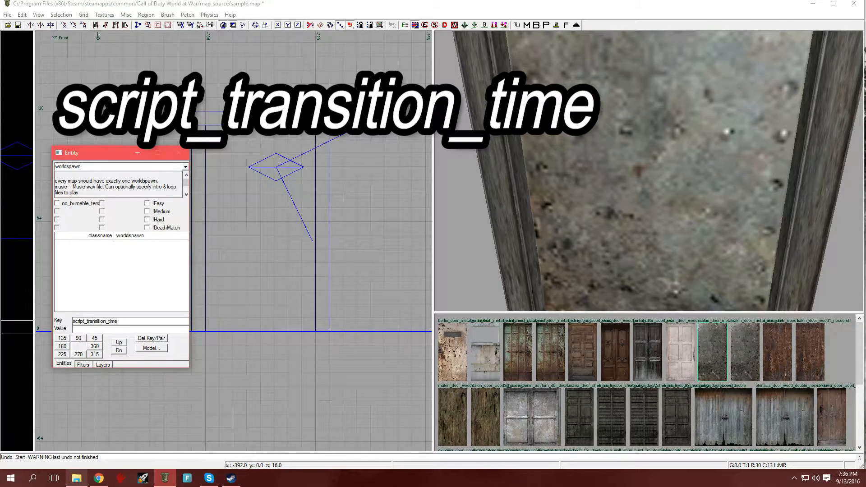
{"action": "type", "text": "5"}
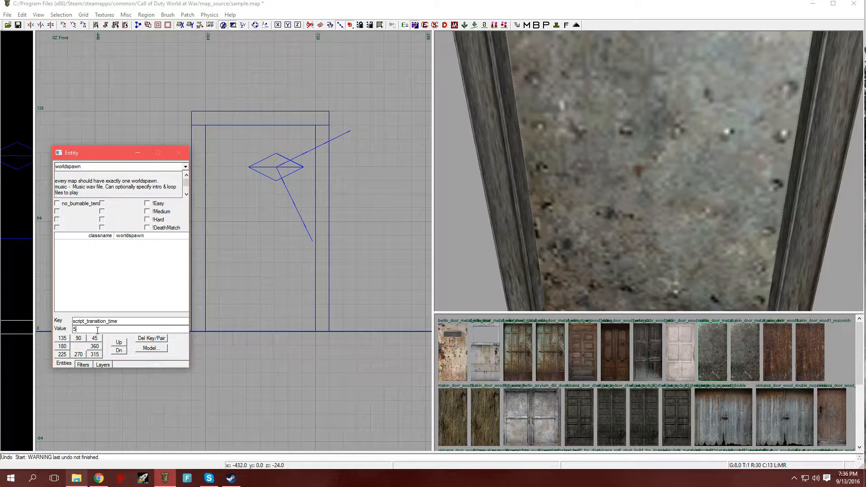
{"action": "key", "text": "Return"}
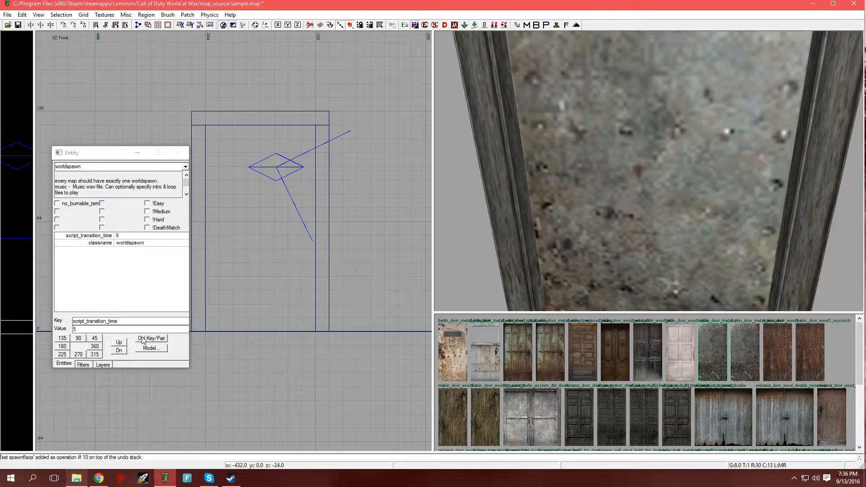
Delete script_transition_time from worldspawn and add it with the value 5 to the door brush instead.
{"action": "left_click", "coordinate": [117, 236]}
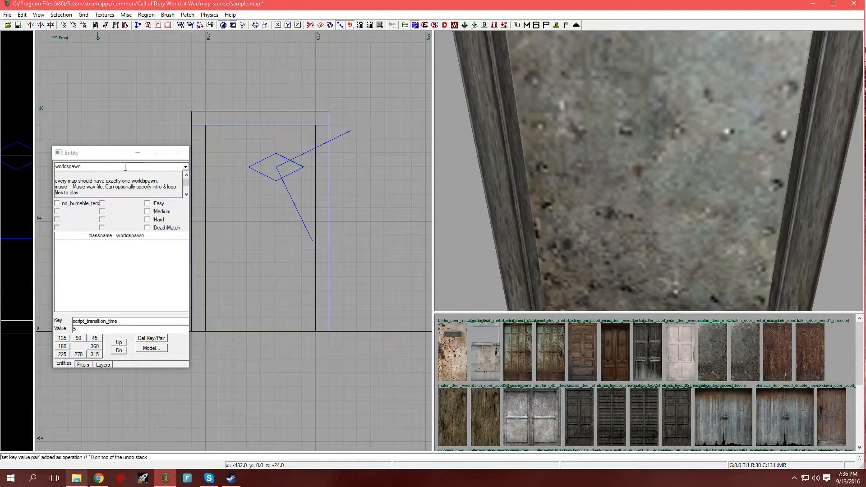
{"action": "left_click", "coordinate": [137, 153]}
{"action": "left_click", "coordinate": [581, 149], "text": "shift"}
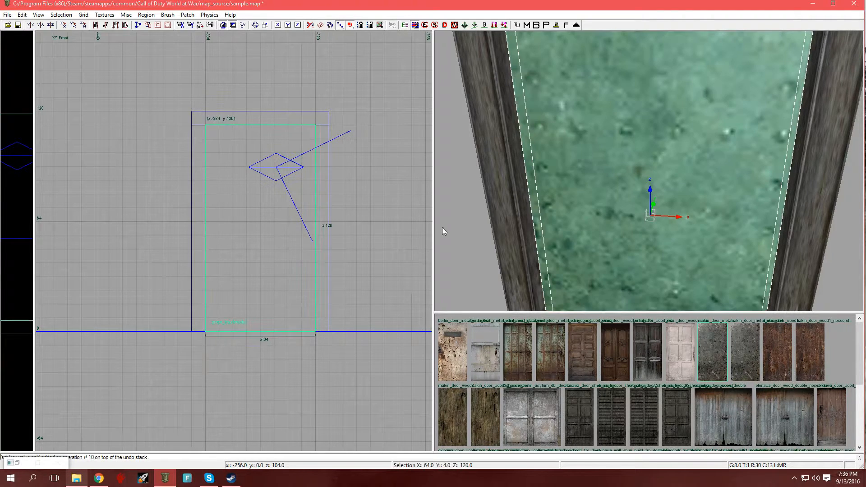
{"action": "key", "text": "n"}
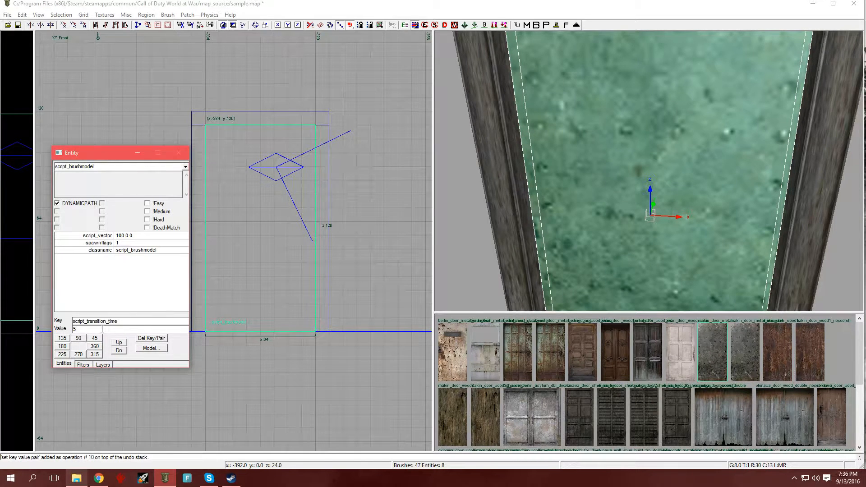
{"action": "key", "text": "Return"}
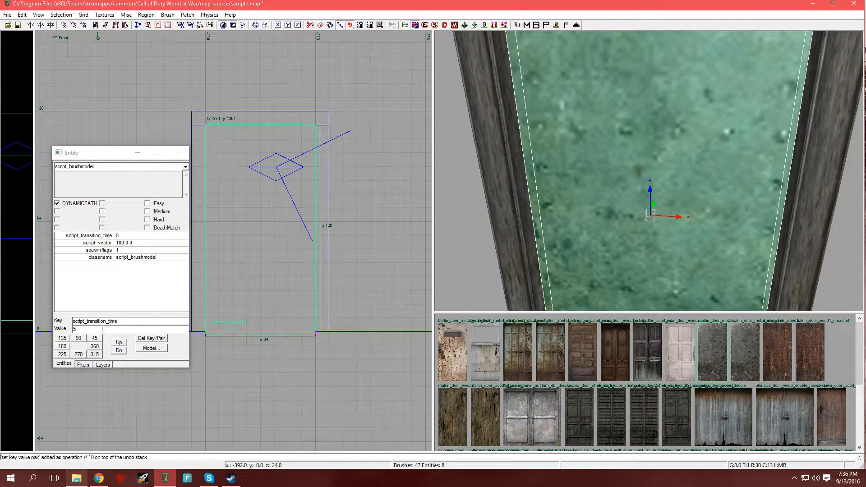
{"action": "key", "text": "Escape"}
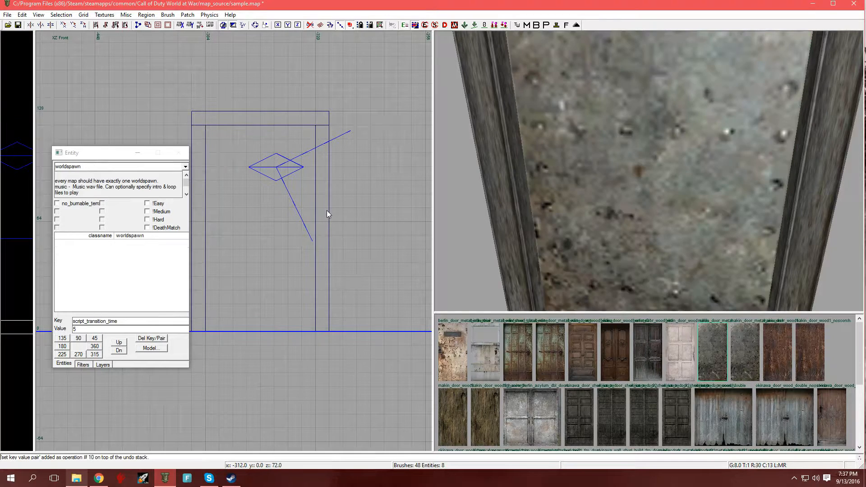
Create a trigger_use entity within the doorway in the front view.
{"action": "mouse_move", "coordinate": [559, 154]}
{"action": "right_mouse_down"}
{"action": "mouse_move", "coordinate": [559, 199]}
{"action": "mouse_move", "coordinate": [560, 162]}
{"action": "right_mouse_up"}
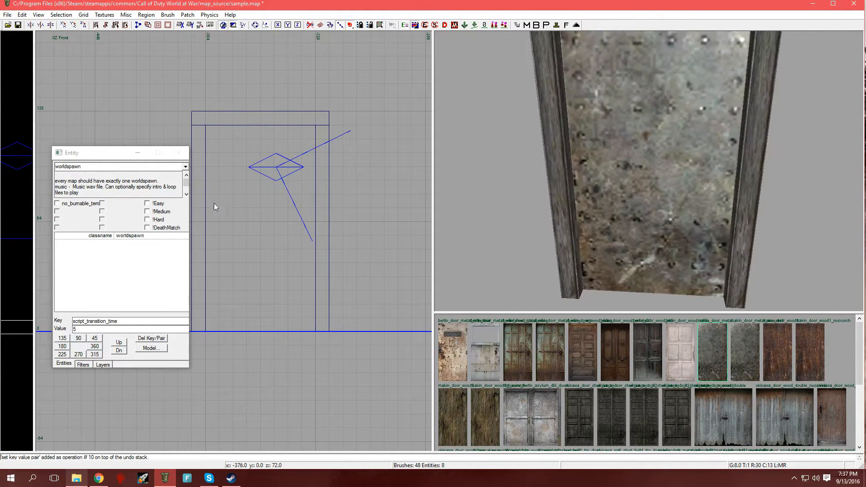
{"action": "right_click", "coordinate": [229, 224]}
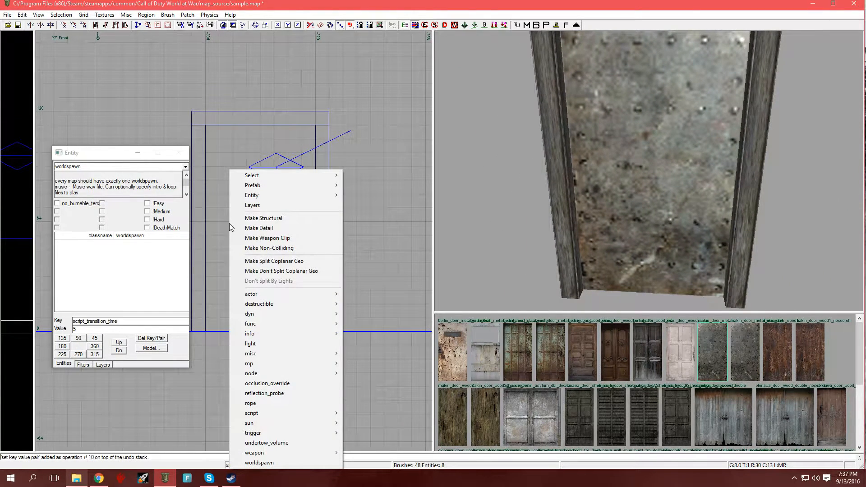
{"action": "mouse_move", "coordinate": [300, 433]}
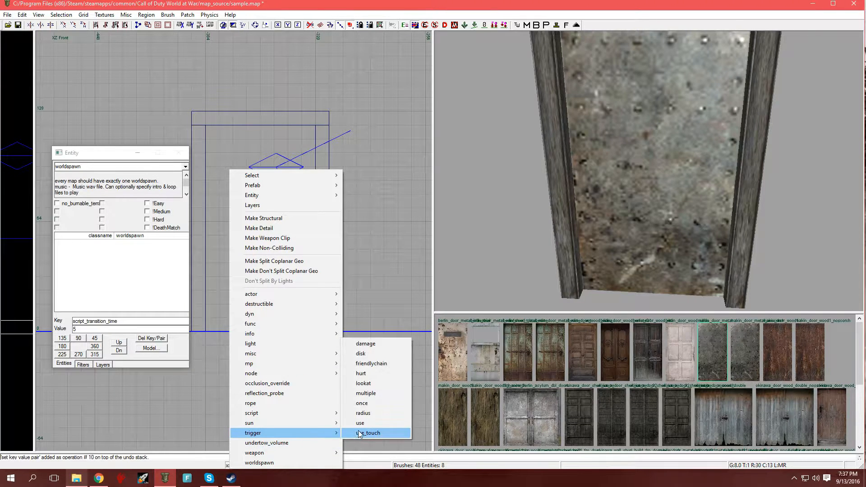
{"action": "left_click", "coordinate": [369, 423]}
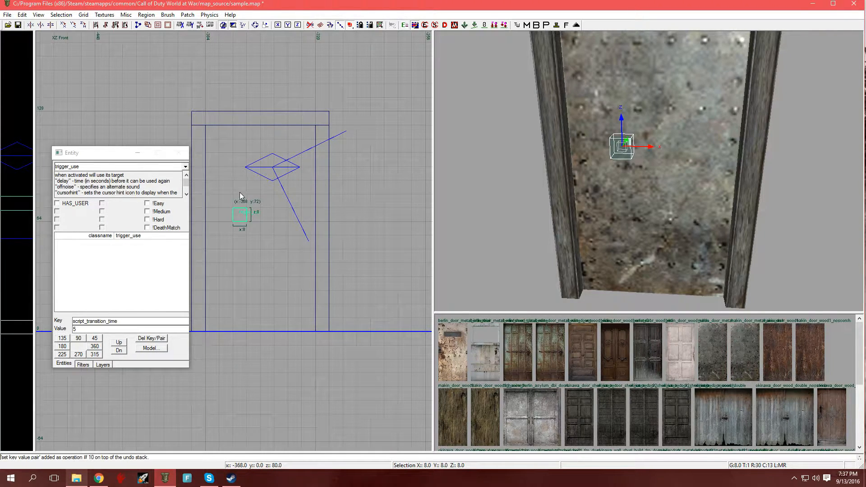
Stretch the use trigger to 48 units wide and 48 units high, centred across the door in the front view.
{"action": "mouse_move", "coordinate": [239, 181]}
{"action": "left_mouse_down"}
{"action": "mouse_move", "coordinate": [260, 199]}
{"action": "mouse_move", "coordinate": [304, 207]}
{"action": "left_mouse_up"}
{"action": "left_click_drag", "start_coordinate": [282, 244], "coordinate": [277, 278]}
{"action": "left_click_drag", "start_coordinate": [263, 176], "coordinate": [263, 165]}
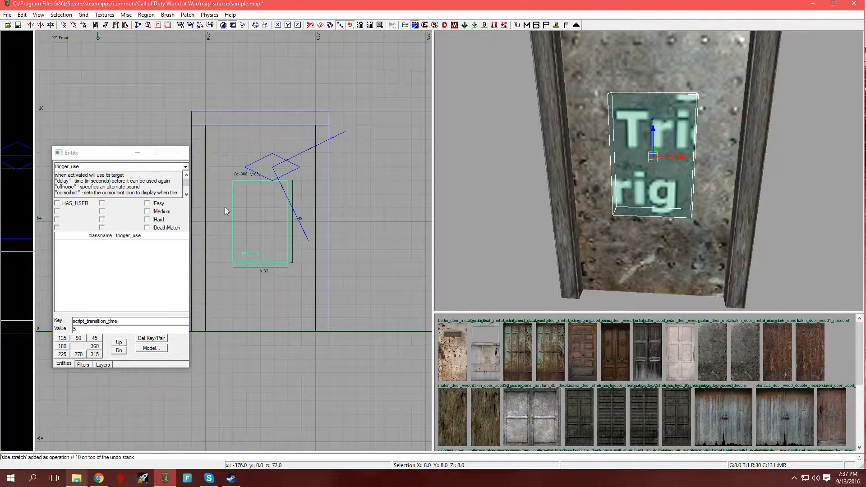
{"action": "left_click_drag", "start_coordinate": [231, 208], "coordinate": [217, 217]}
{"action": "left_click_drag", "start_coordinate": [311, 213], "coordinate": [315, 212]}
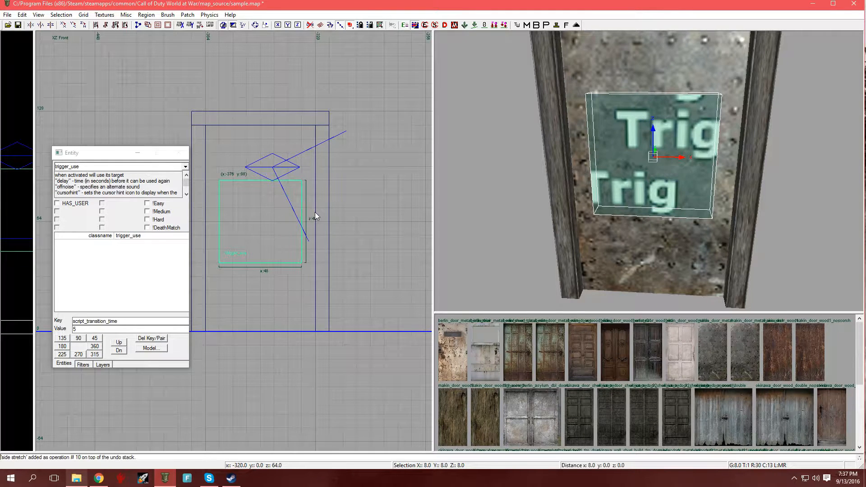
Adjust the trigger's depth to 8 units in the side view so it sits in front of the door.
{"action": "key", "text": "ctrl+Tab"}
{"action": "left_click_drag", "start_coordinate": [216, 230], "coordinate": [205, 228]}
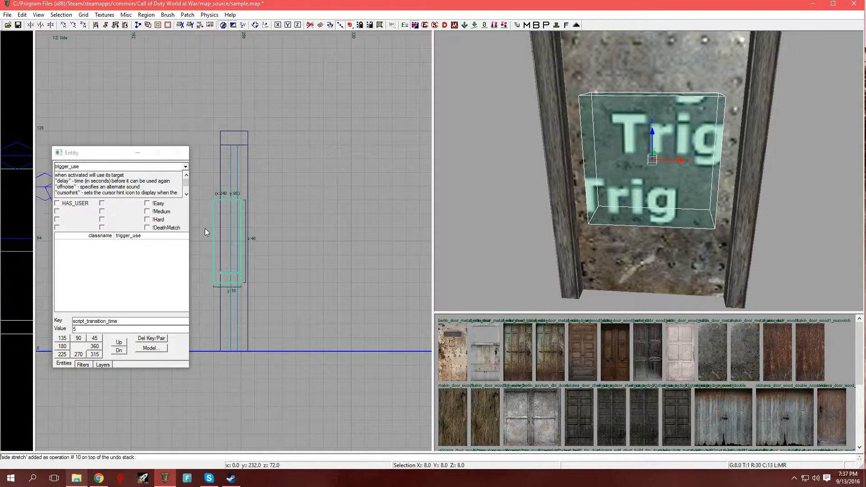
{"action": "left_click_drag", "start_coordinate": [269, 221], "coordinate": [256, 221]}
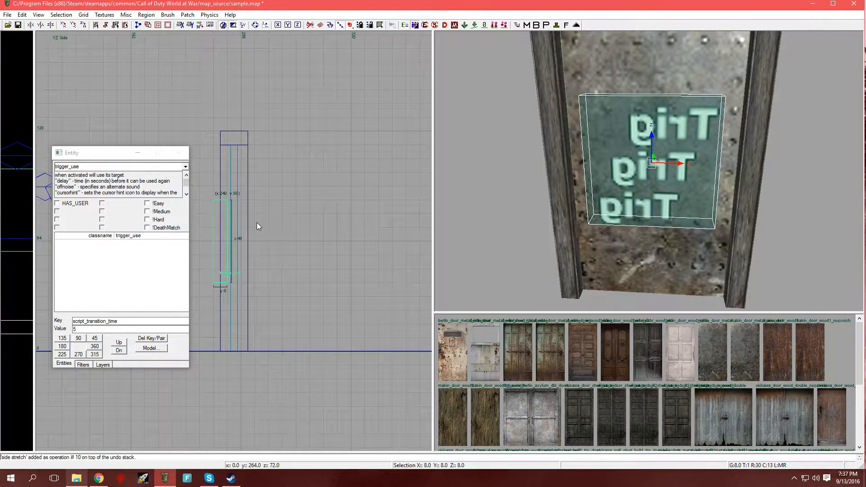
Add the key targetname with the value zombie_door to the use trigger.
{"action": "key", "text": "n"}
{"action": "key", "text": "n"}
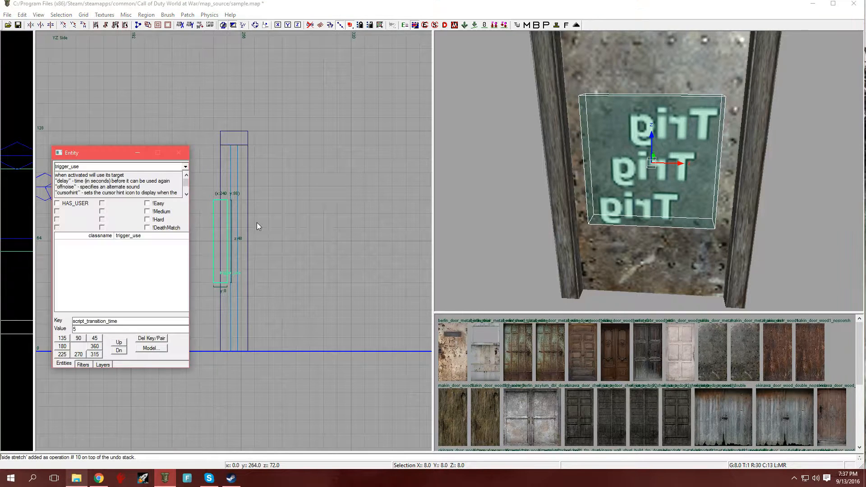
{"action": "left_click_drag", "start_coordinate": [123, 321], "coordinate": [50, 321]}
{"action": "type", "text": "targe"}
{"action": "type", "text": "tname"}
{"action": "type", "text": "zombie"}
{"action": "type", "text": "_door"}
{"action": "key", "text": "Return"}
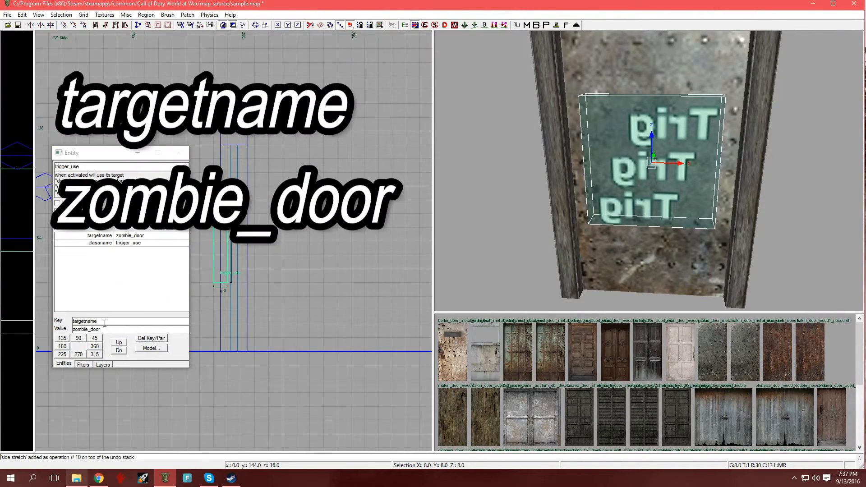
Add the key zombie_cost with the value 100 to the use trigger.
{"action": "left_click", "coordinate": [62, 318]}
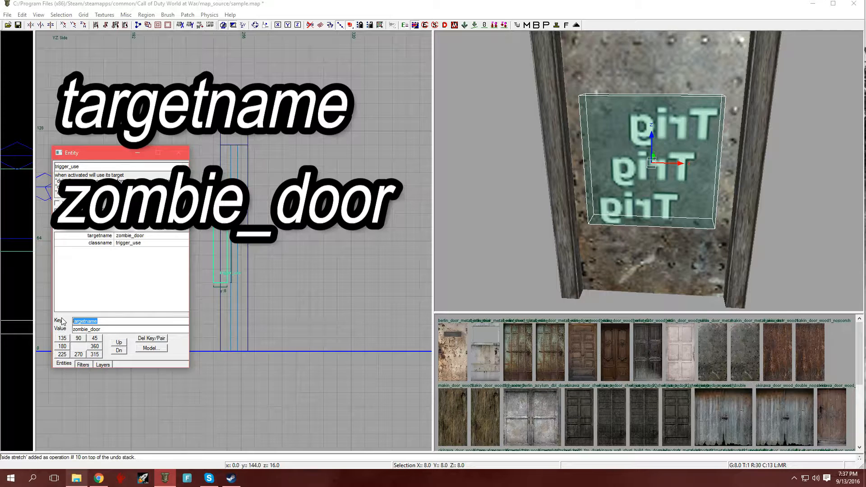
{"action": "type", "text": "zombie_cost"}
{"action": "key", "text": "Tab"}
{"action": "type", "text": "100"}
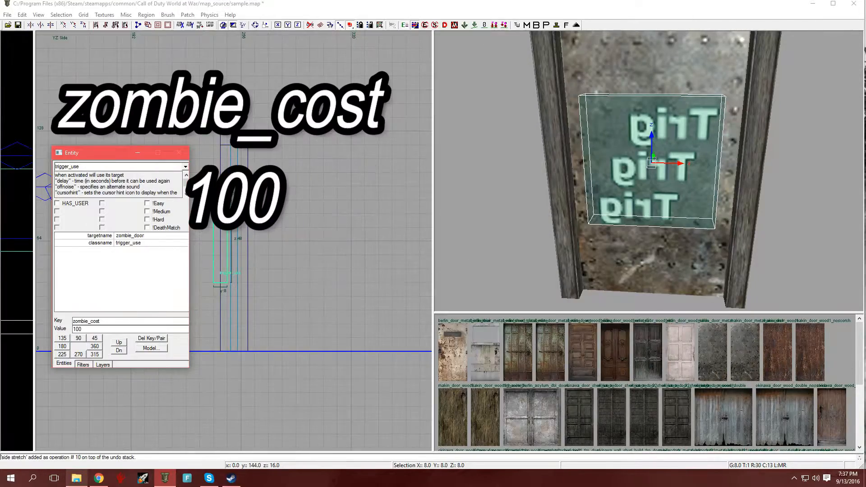
{"action": "key", "text": "Return"}
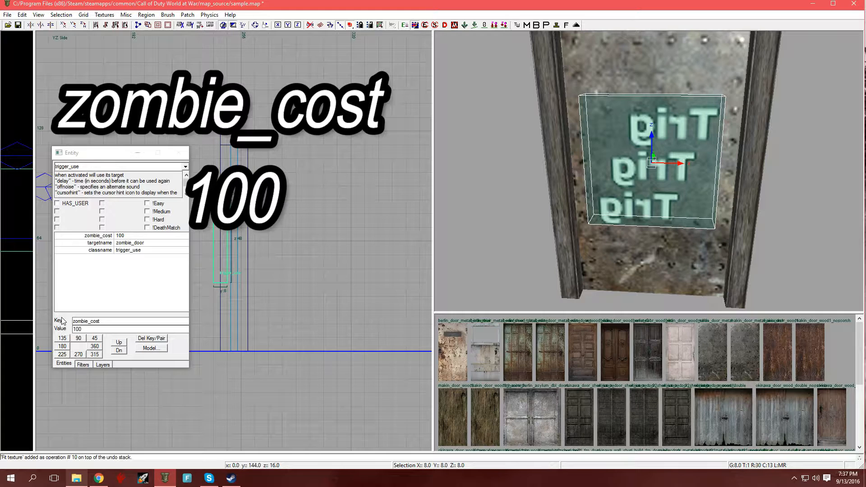
Add the key script_noteworthy with the value magic_door to the use trigger.
{"action": "left_click_drag", "start_coordinate": [110, 321], "coordinate": [56, 320]}
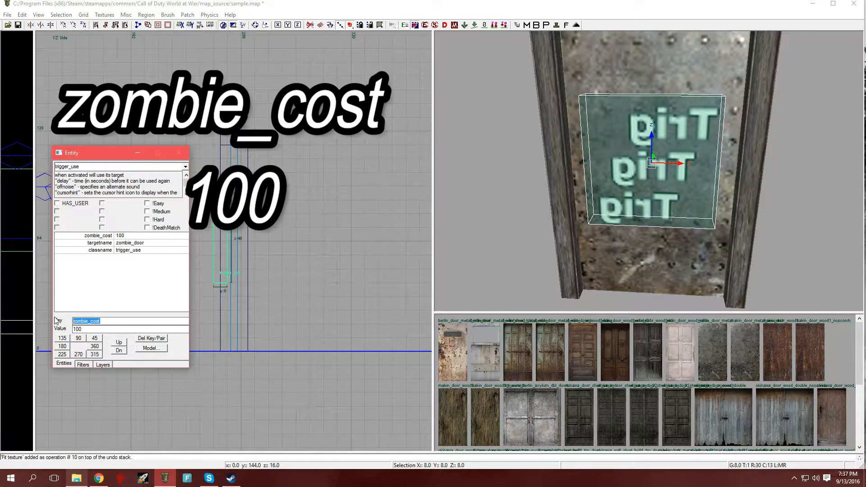
{"action": "type", "text": "script_note"}
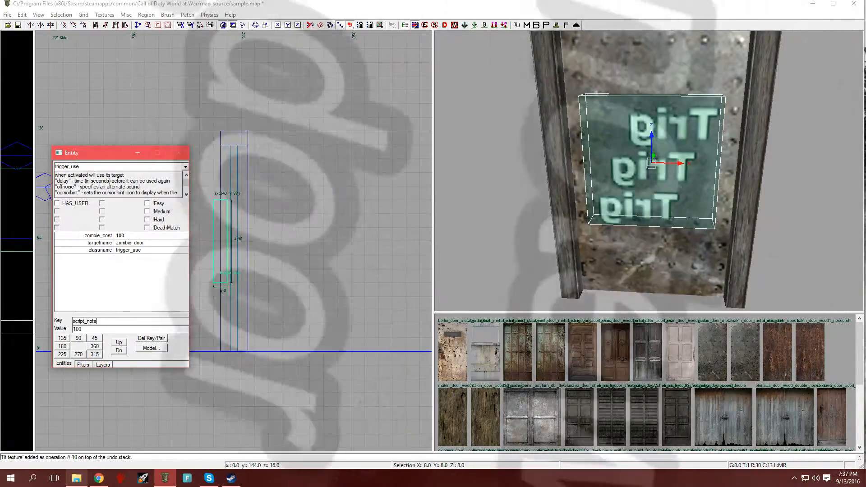
{"action": "type", "text": "worthy"}
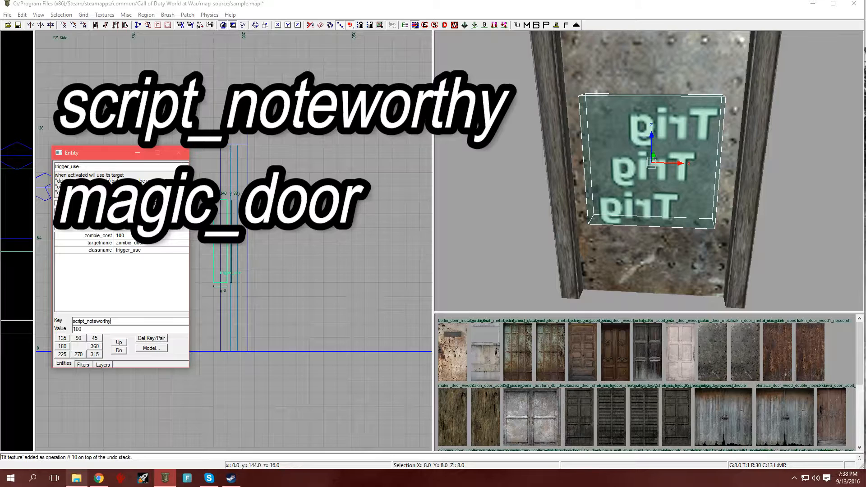
{"action": "key", "text": "Tab"}
{"action": "key", "text": "BackSpace"}
{"action": "type", "text": "mac"}
{"action": "type", "text": "ic"}
{"action": "type", "text": "_doo"}
{"action": "type", "text": "r"}
{"action": "key", "text": "Return"}
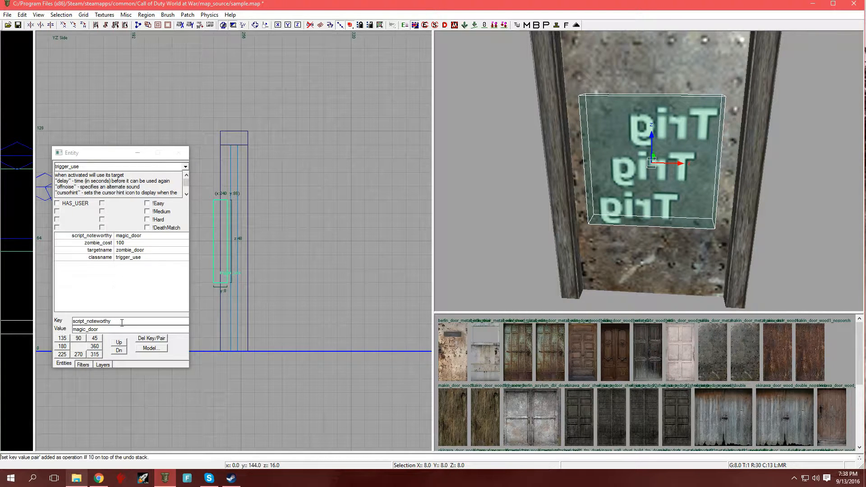
Connect the use trigger to the door brush so it targets the door, and check the linking keys on both entities.
{"action": "key", "text": "Escape"}
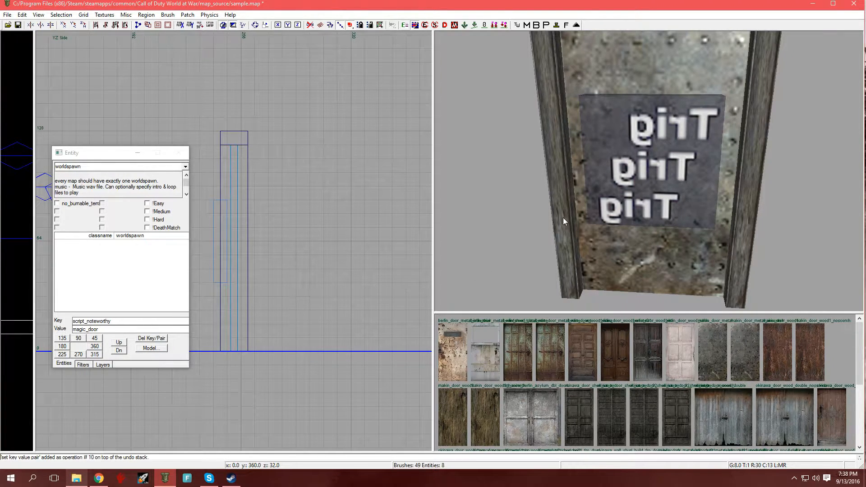
{"action": "left_click", "coordinate": [640, 199], "text": "shift"}
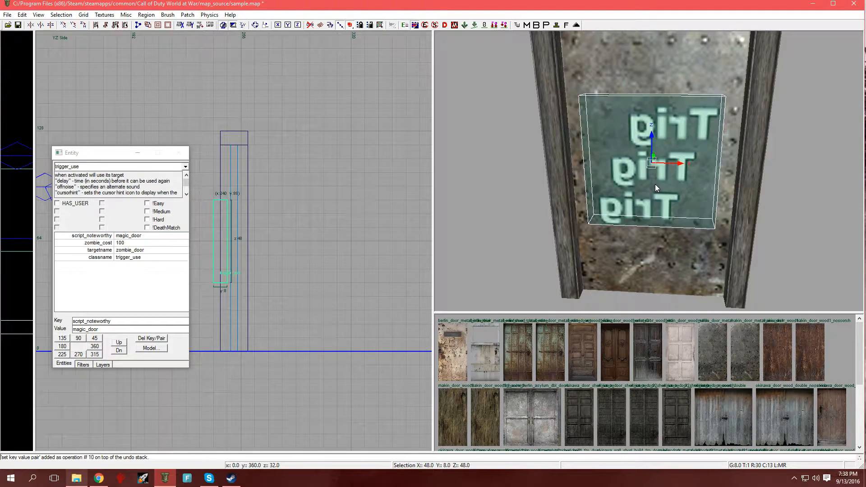
{"action": "left_click", "coordinate": [659, 77], "text": "shift"}
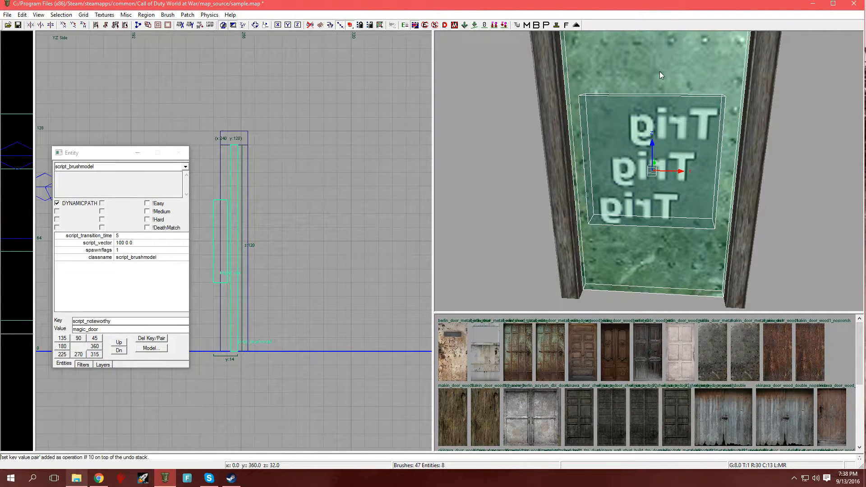
{"action": "key", "text": "w"}
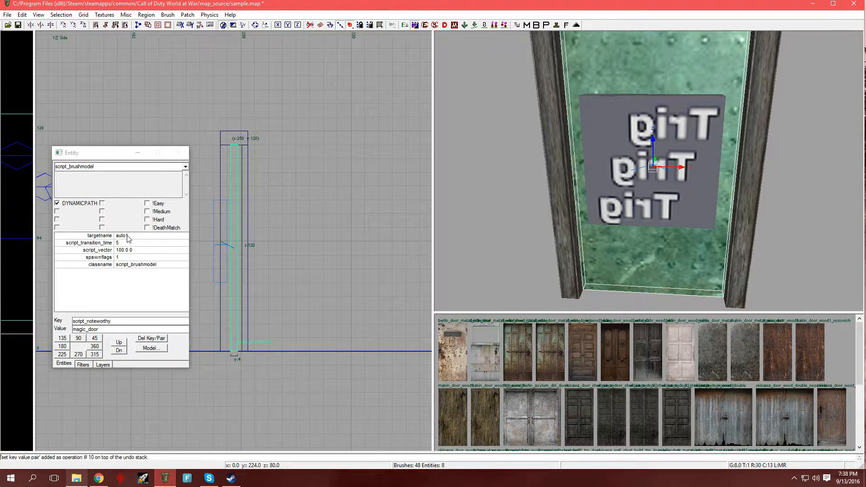
{"action": "key", "text": "Escape"}
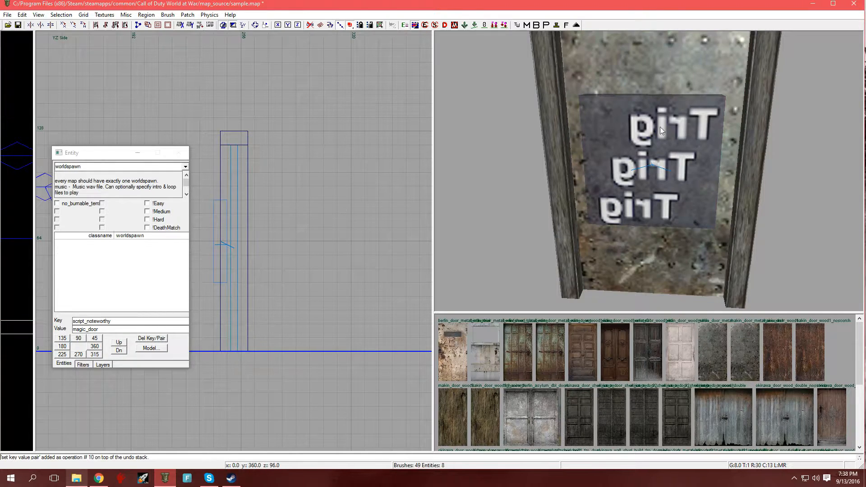
{"action": "left_click", "coordinate": [617, 156], "text": "shift"}
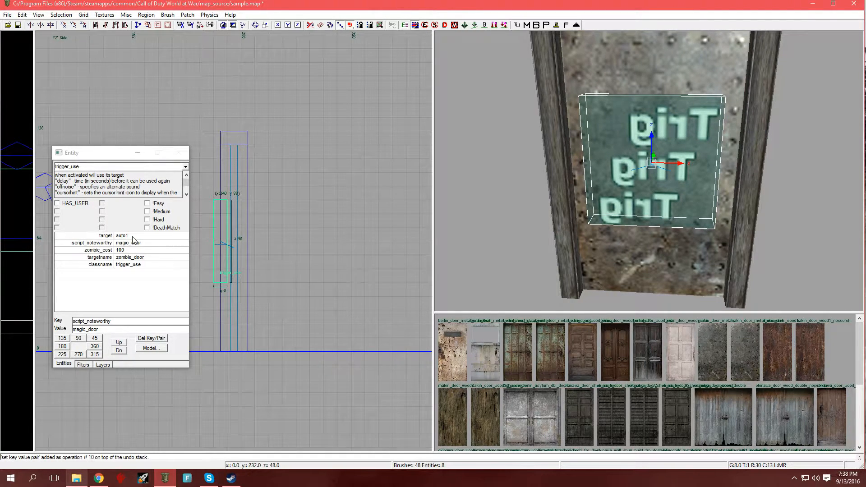
{"action": "key", "text": "Escape"}
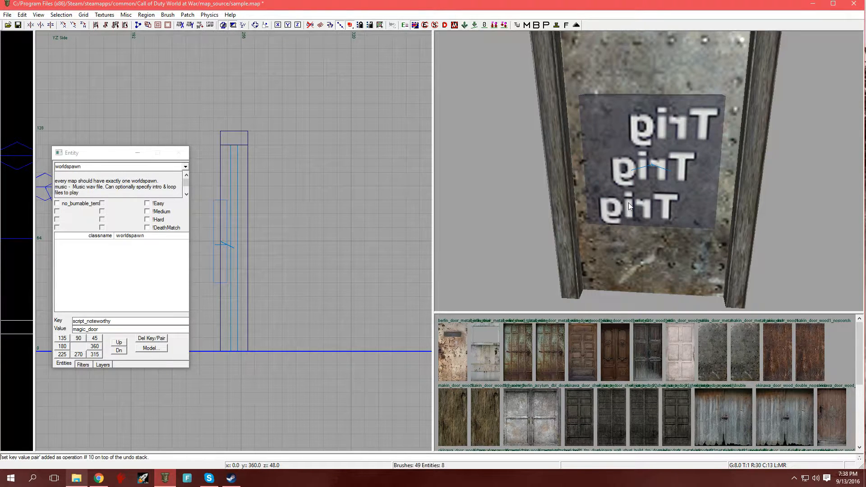
{"action": "right_click", "coordinate": [629, 202]}
{"action": "mouse_move", "coordinate": [629, 202]}
{"action": "right_mouse_down"}
{"action": "mouse_move", "coordinate": [623, 197]}
{"action": "mouse_move", "coordinate": [641, 196]}
{"action": "right_mouse_up"}
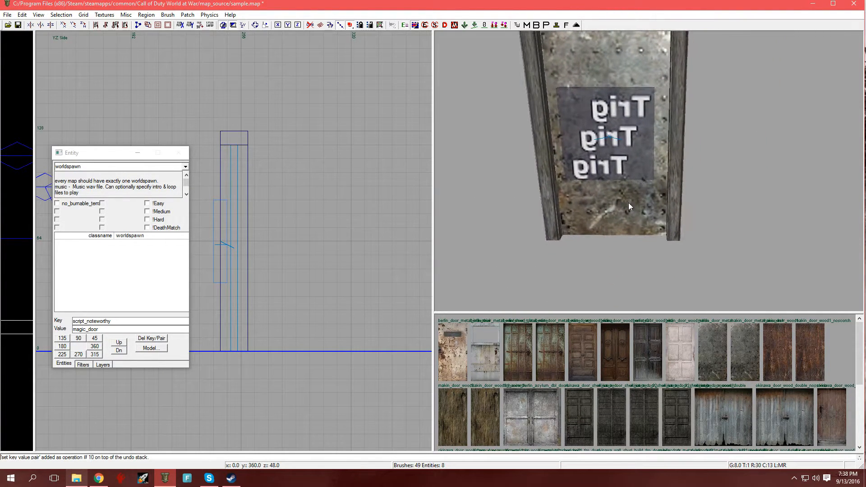
{"action": "left_click", "coordinate": [634, 119], "text": "shift"}
{"action": "left_click", "coordinate": [636, 63], "text": "shift"}
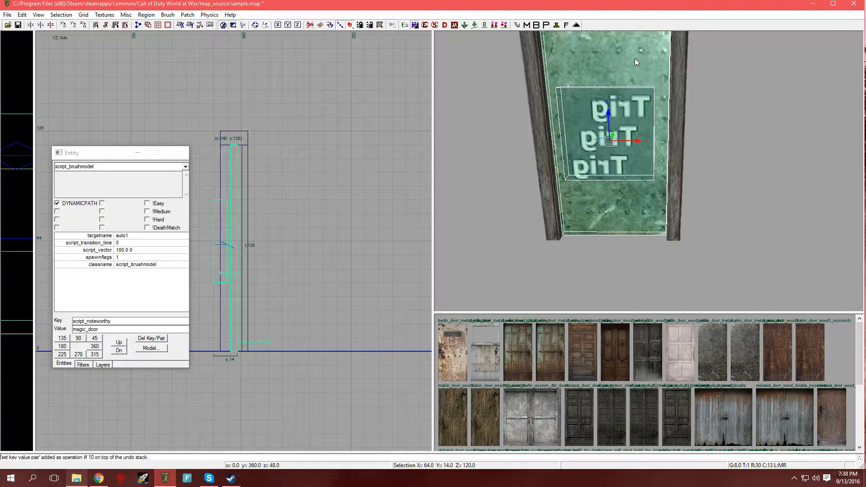
{"action": "left_click", "coordinate": [7, 14]}
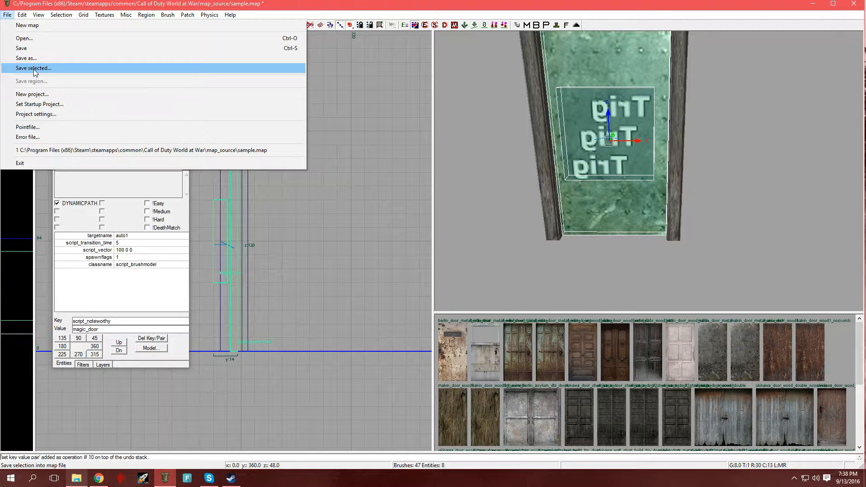
{"action": "key", "text": "Escape"}
{"action": "key", "text": "Escape"}
{"action": "key", "text": "Escape"}
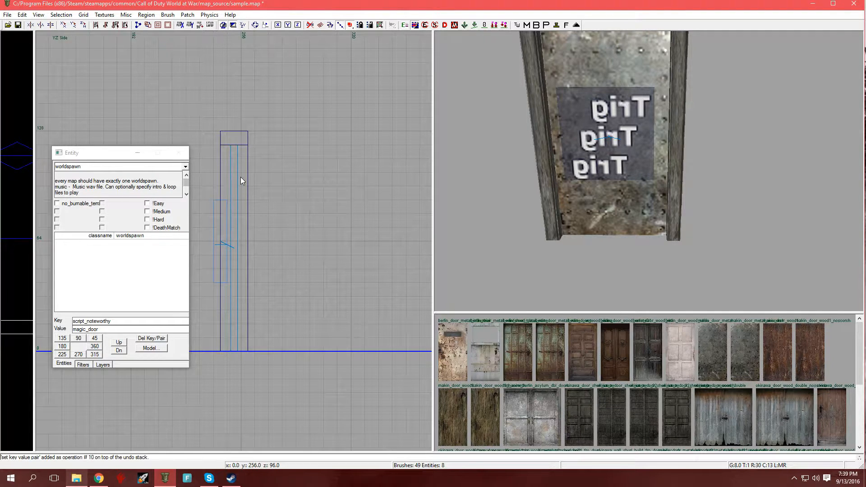
Duplicate the door and its use trigger into the wall's other three doorways in the top view.
{"action": "key", "text": "Down"}
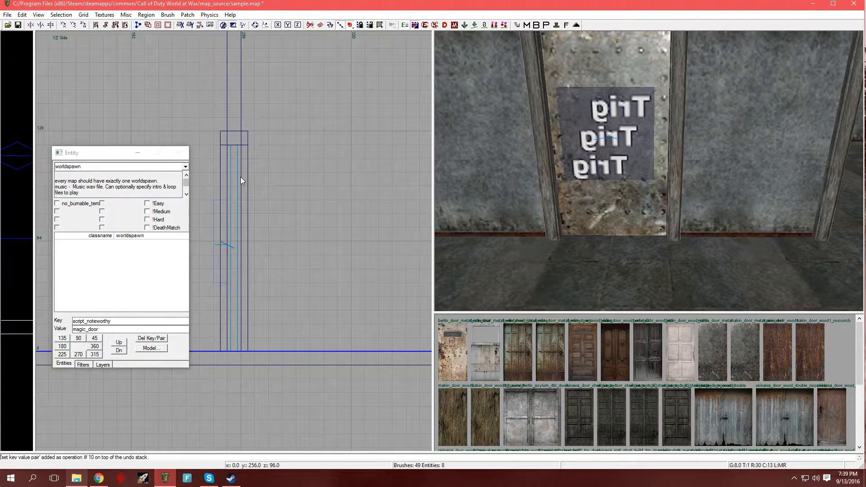
{"action": "right_click_drag", "start_coordinate": [531, 94], "coordinate": [532, 94]}
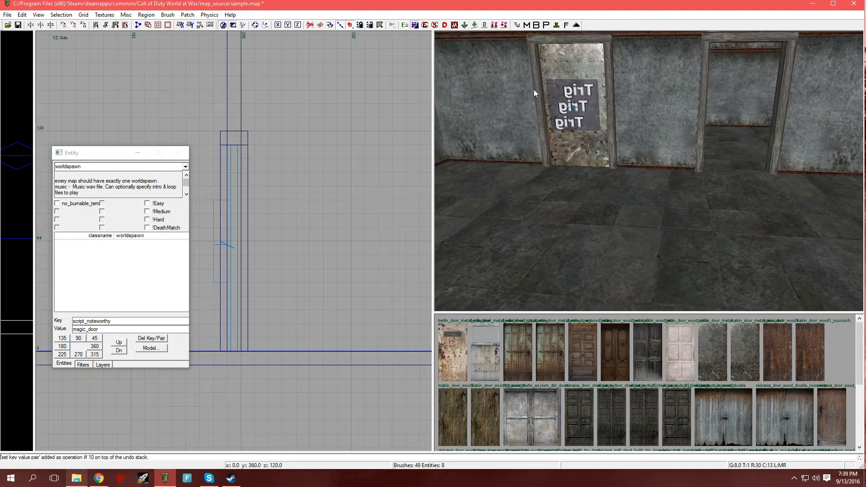
{"action": "left_click", "coordinate": [561, 95], "text": "shift"}
{"action": "left_click", "coordinate": [565, 61], "text": "shift"}
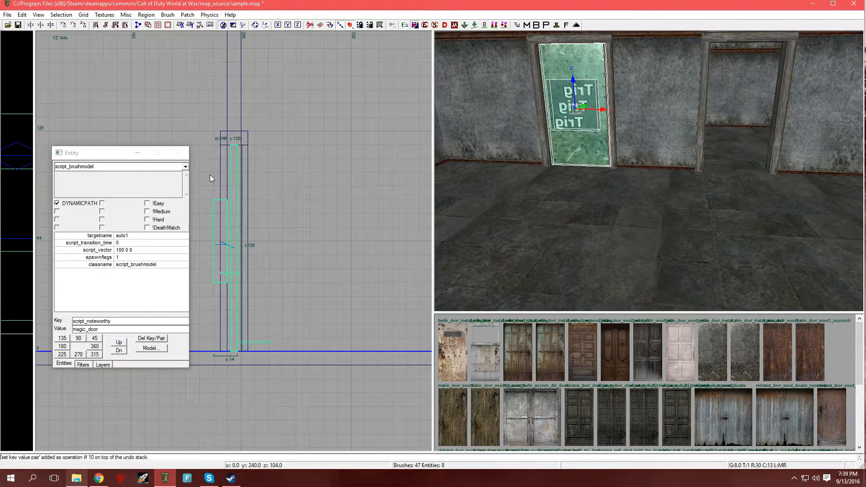
{"action": "key", "text": "ctrl+Tab"}
{"action": "scroll", "coordinate": [210, 174], "scroll_direction": "down", "scroll_amount": 5}
{"action": "scroll", "coordinate": [236, 213], "scroll_direction": "up", "scroll_amount": 2}
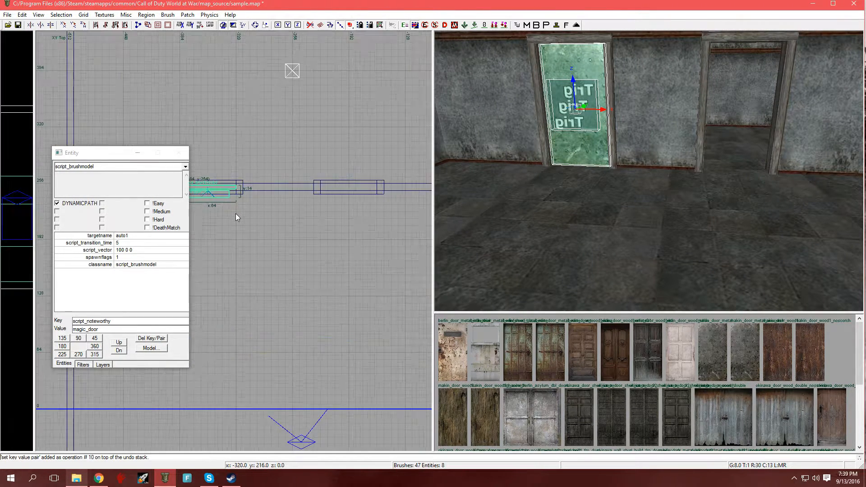
{"action": "left_click_drag", "start_coordinate": [112, 154], "coordinate": [136, 305]}
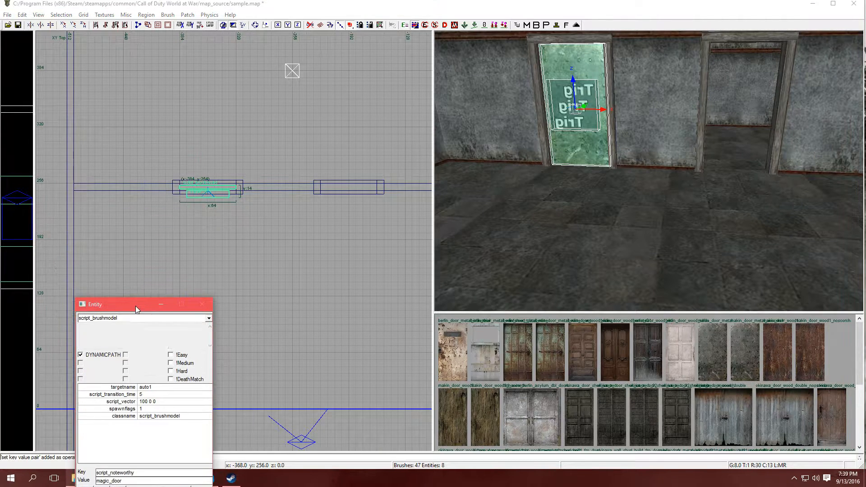
{"action": "key", "text": "space"}
{"action": "mouse_move", "coordinate": [213, 200]}
{"action": "left_mouse_down"}
{"action": "mouse_move", "coordinate": [351, 194]}
{"action": "mouse_move", "coordinate": [431, 202]}
{"action": "mouse_move", "coordinate": [303, 194]}
{"action": "mouse_move", "coordinate": [309, 203]}
{"action": "mouse_move", "coordinate": [424, 194]}
{"action": "mouse_move", "coordinate": [289, 195]}
{"action": "left_mouse_up"}
{"action": "key", "text": "space"}
{"action": "key", "text": "space"}
{"action": "key", "text": "Escape"}
Set script_vector to -100 0 0 on the second door, next to the original, so it slides the opposite way.
{"action": "mouse_move", "coordinate": [629, 168]}
{"action": "right_mouse_down"}
{"action": "mouse_move", "coordinate": [740, 153]}
{"action": "mouse_move", "coordinate": [744, 135]}
{"action": "mouse_move", "coordinate": [731, 144]}
{"action": "mouse_move", "coordinate": [704, 122]}
{"action": "mouse_move", "coordinate": [699, 181]}
{"action": "mouse_move", "coordinate": [722, 122]}
{"action": "mouse_move", "coordinate": [722, 180]}
{"action": "mouse_move", "coordinate": [694, 122]}
{"action": "mouse_move", "coordinate": [708, 185]}
{"action": "mouse_move", "coordinate": [749, 176]}
{"action": "mouse_move", "coordinate": [694, 135]}
{"action": "mouse_move", "coordinate": [656, 201]}
{"action": "right_mouse_up"}
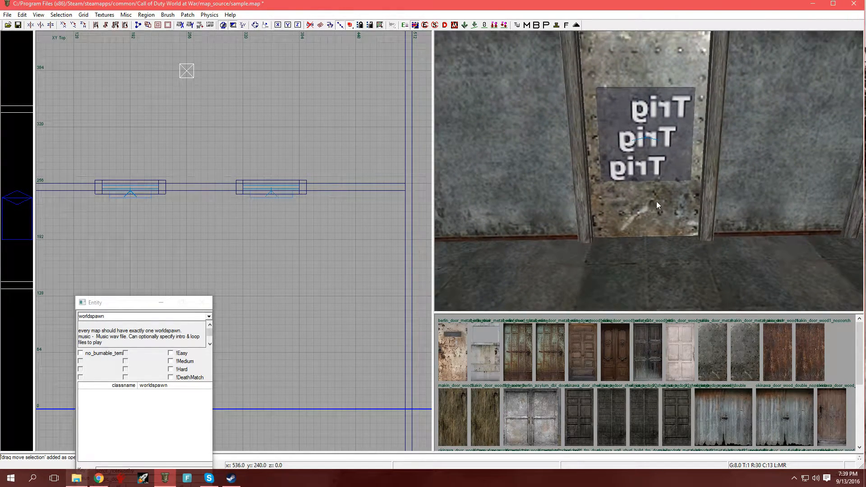
{"action": "left_click", "coordinate": [638, 53], "text": "shift"}
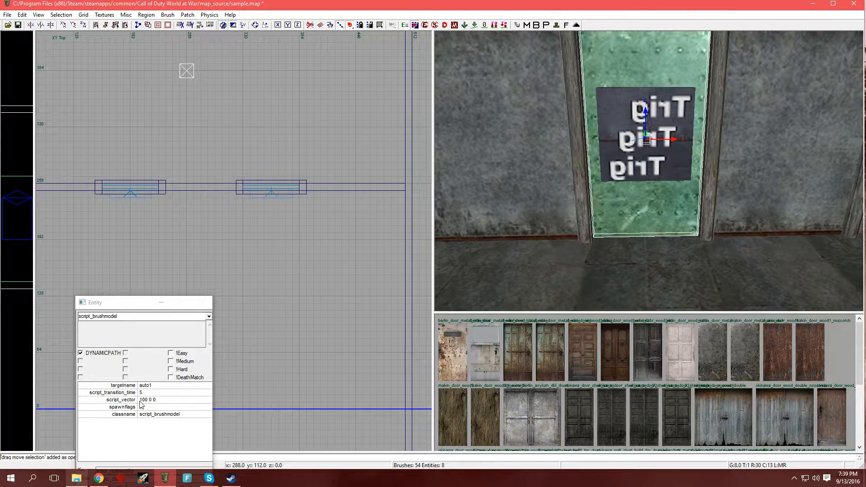
{"action": "right_click_drag", "start_coordinate": [589, 258], "coordinate": [594, 246]}
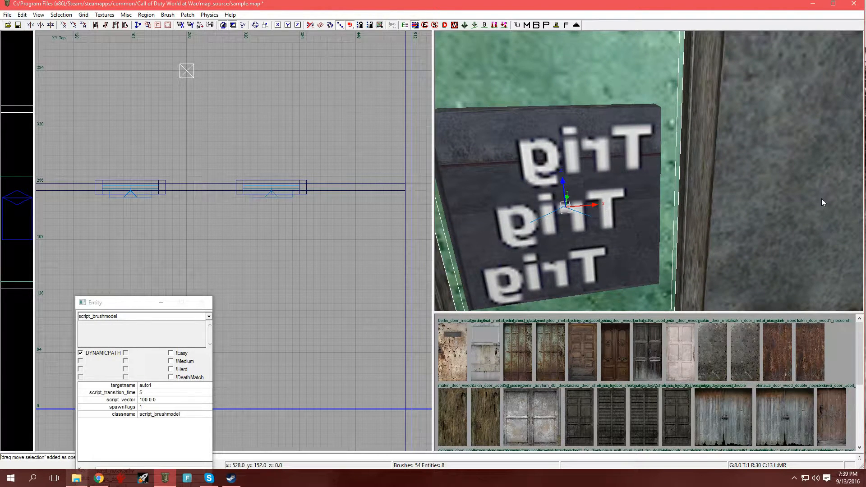
{"action": "right_click_drag", "start_coordinate": [659, 221], "coordinate": [667, 168]}
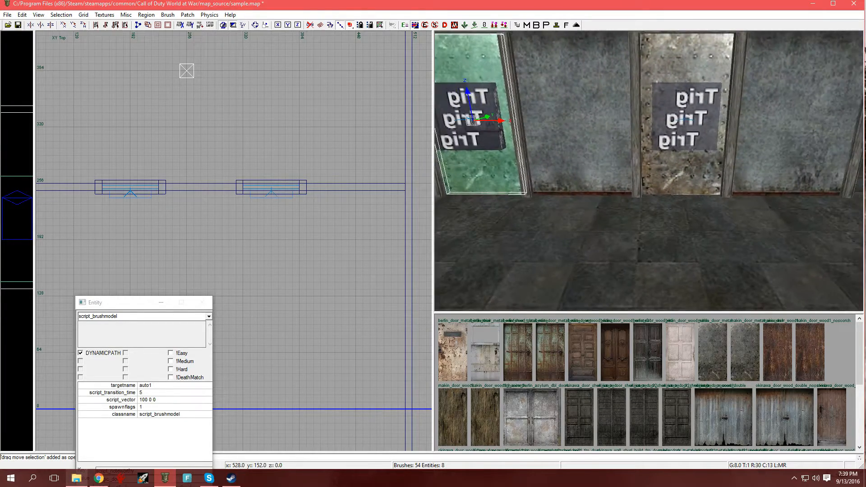
{"action": "key", "text": "Escape"}
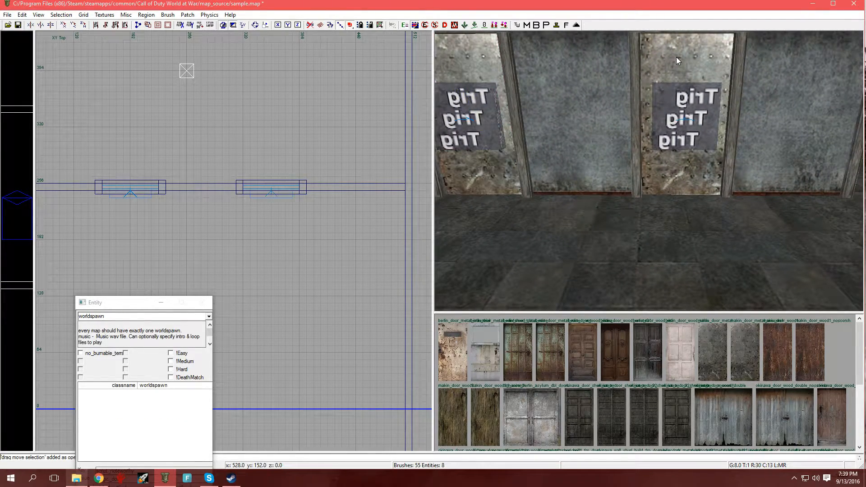
{"action": "left_click", "coordinate": [676, 57], "text": "shift"}
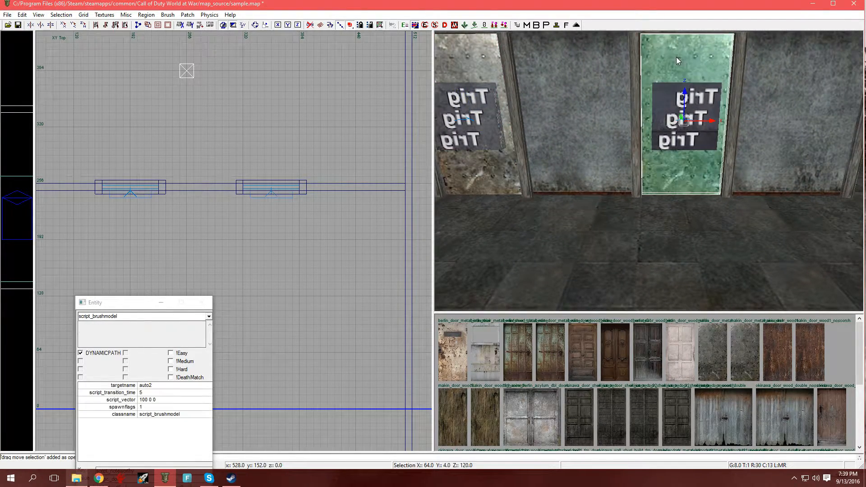
{"action": "left_click", "coordinate": [140, 400]}
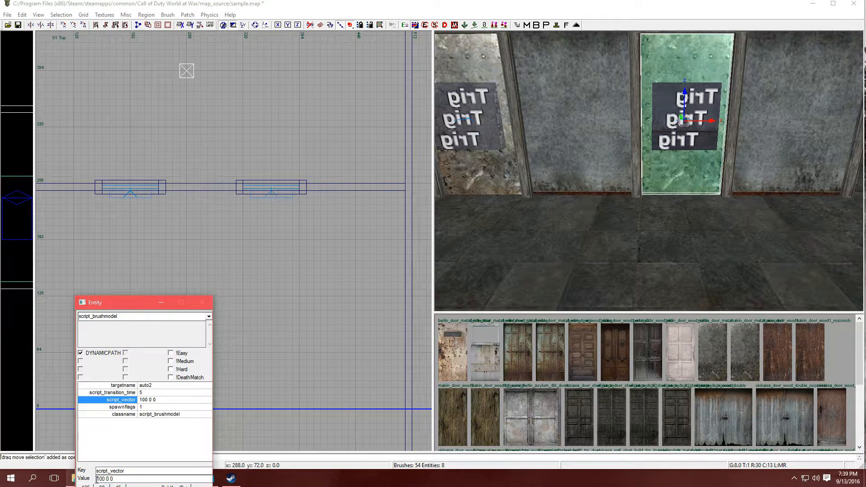
{"action": "left_click_drag", "start_coordinate": [97, 480], "coordinate": [97, 480]}
{"action": "type", "text": "-"}
{"action": "key", "text": "Return"}
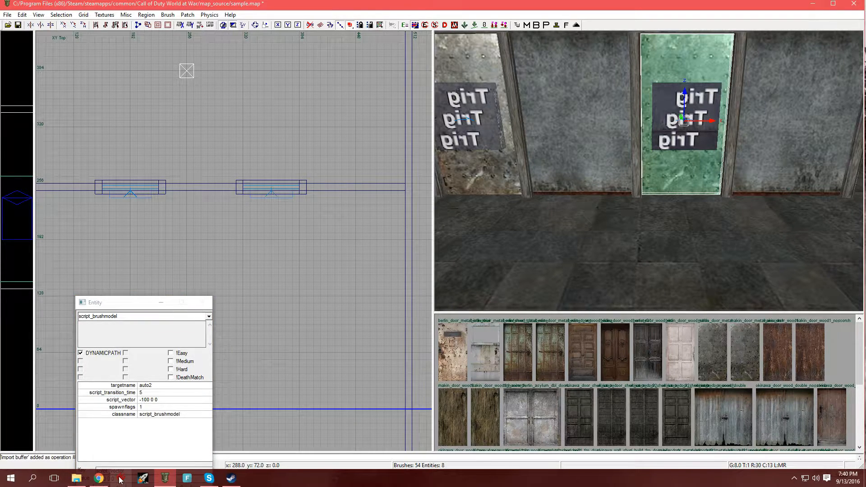
Set script_vector to 0 0 100 on the door with targetname auto3 so it slides upward.
{"action": "key", "text": "Escape"}
{"action": "right_click_drag", "start_coordinate": [558, 248], "coordinate": [610, 239]}
{"action": "left_click", "coordinate": [619, 48], "text": "shift"}
{"action": "mouse_move", "coordinate": [625, 134]}
{"action": "right_mouse_down"}
{"action": "mouse_move", "coordinate": [641, 153]}
{"action": "mouse_move", "coordinate": [632, 162]}
{"action": "mouse_move", "coordinate": [624, 125]}
{"action": "right_mouse_up"}
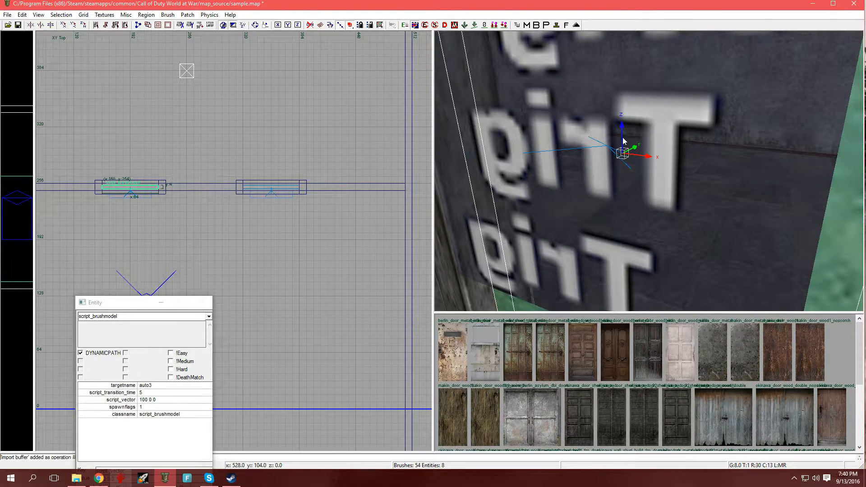
{"action": "right_click_drag", "start_coordinate": [623, 137], "coordinate": [607, 139]}
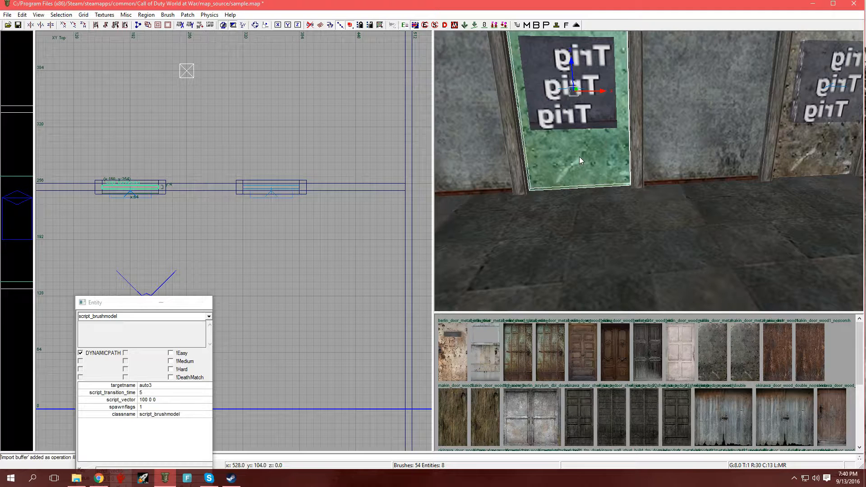
{"action": "key", "text": "n"}
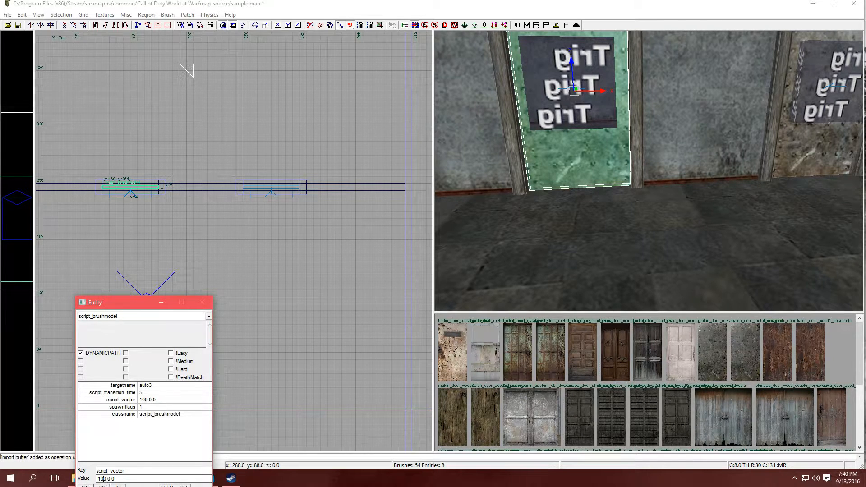
{"action": "key", "text": "BackSpace"}
{"action": "key", "text": "BackSpace"}
{"action": "key", "text": "BackSpace"}
{"action": "key", "text": "BackSpace"}
{"action": "type", "text": "0"}
{"action": "type", "text": "100"}
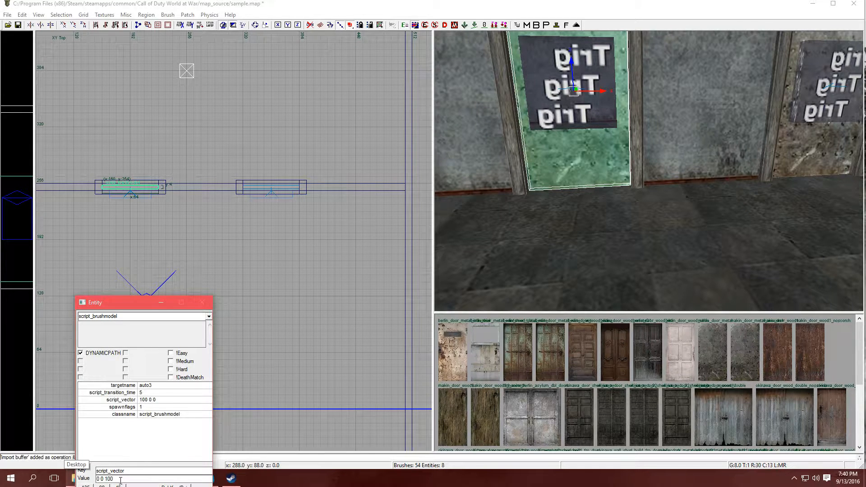
{"action": "key", "text": "Return"}
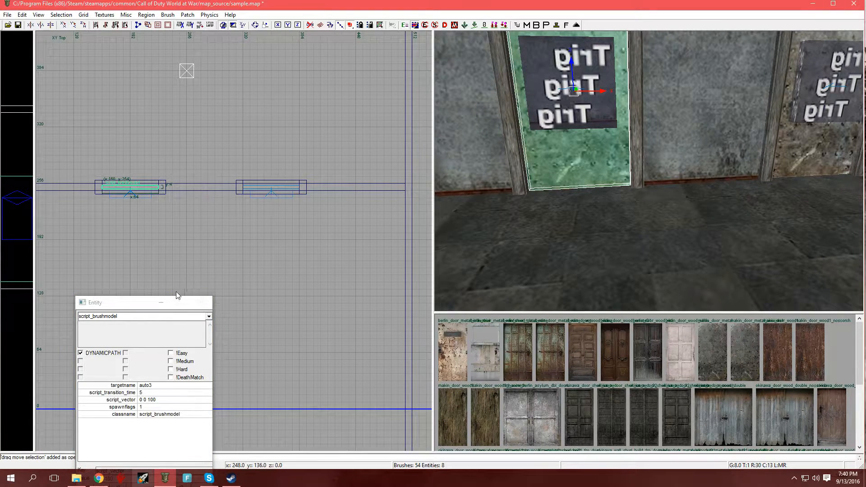
{"action": "left_click", "coordinate": [162, 303]}
Set script_vector to 0 0 -100 on the door with targetname auto4 so it slides downward.
{"action": "key", "text": "Escape"}
{"action": "right_click_drag", "start_coordinate": [659, 225], "coordinate": [666, 240]}
{"action": "left_click", "coordinate": [662, 185], "text": "shift"}
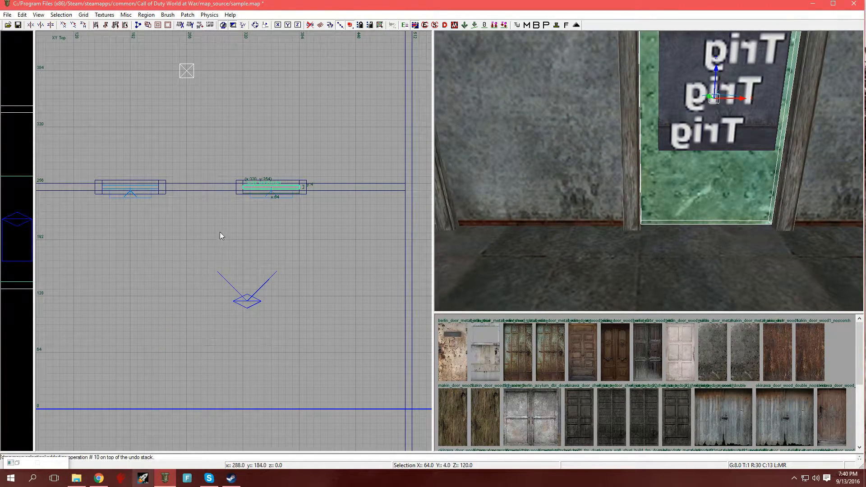
{"action": "key", "text": "n"}
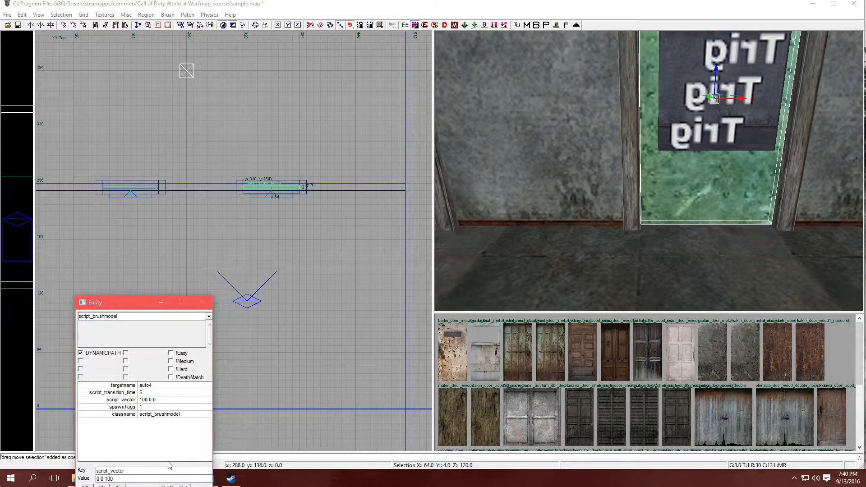
{"action": "type", "text": "-"}
{"action": "key", "text": "Return"}
{"action": "left_click_drag", "start_coordinate": [137, 301], "coordinate": [193, 193]}
{"action": "key", "text": "Escape"}
Save the sample map and close the map editor.
{"action": "mouse_move", "coordinate": [508, 170]}
{"action": "right_mouse_down"}
{"action": "mouse_move", "coordinate": [510, 216]}
{"action": "mouse_move", "coordinate": [492, 198]}
{"action": "mouse_move", "coordinate": [489, 176]}
{"action": "mouse_move", "coordinate": [508, 167]}
{"action": "mouse_move", "coordinate": [514, 178]}
{"action": "mouse_move", "coordinate": [501, 190]}
{"action": "mouse_move", "coordinate": [503, 169]}
{"action": "mouse_move", "coordinate": [519, 165]}
{"action": "mouse_move", "coordinate": [506, 194]}
{"action": "mouse_move", "coordinate": [516, 181]}
{"action": "right_mouse_up"}
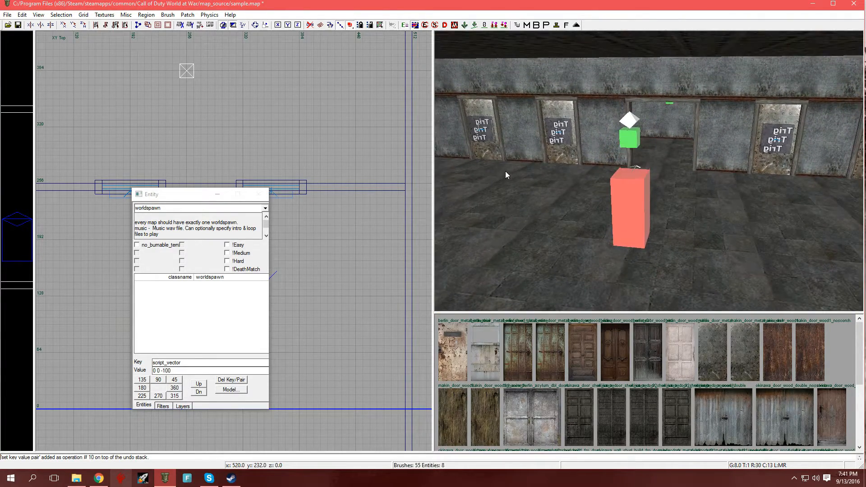
{"action": "left_click", "coordinate": [7, 15]}
{"action": "left_click", "coordinate": [367, 145]}
{"action": "left_click", "coordinate": [18, 24]}
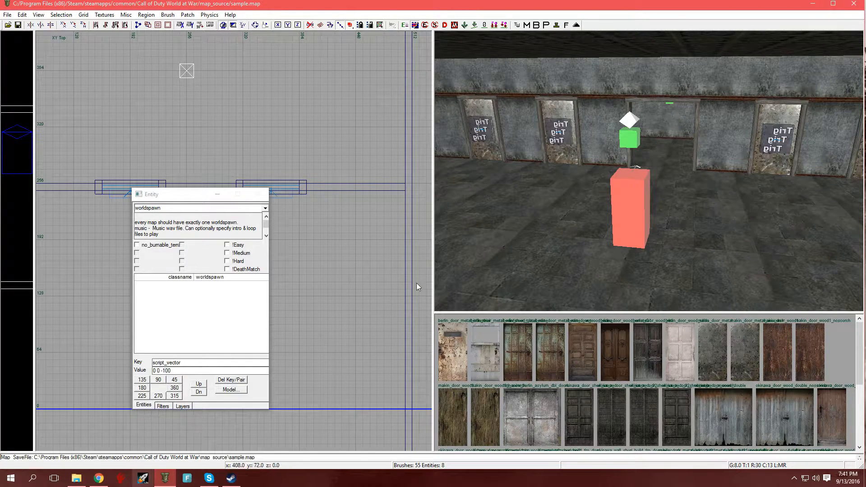
{"action": "left_click", "coordinate": [851, 8]}
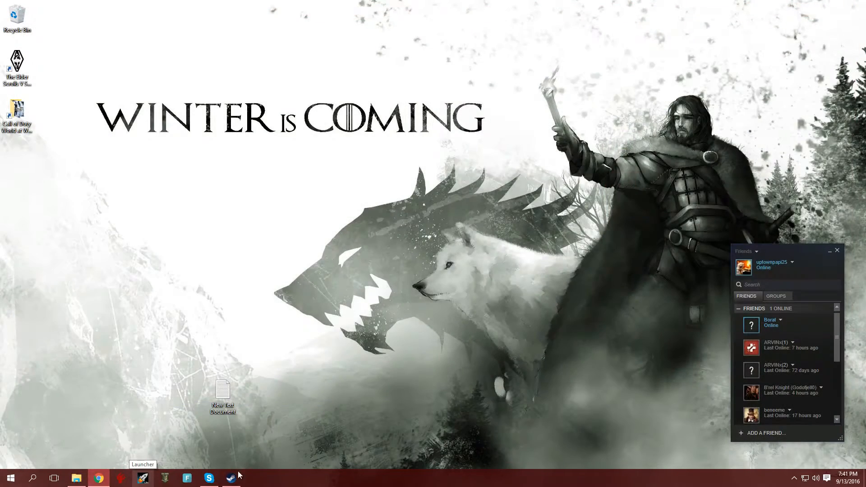
Switch to Launcher, compile the sample level and start its mission in the game.
{"action": "left_click", "coordinate": [143, 479]}
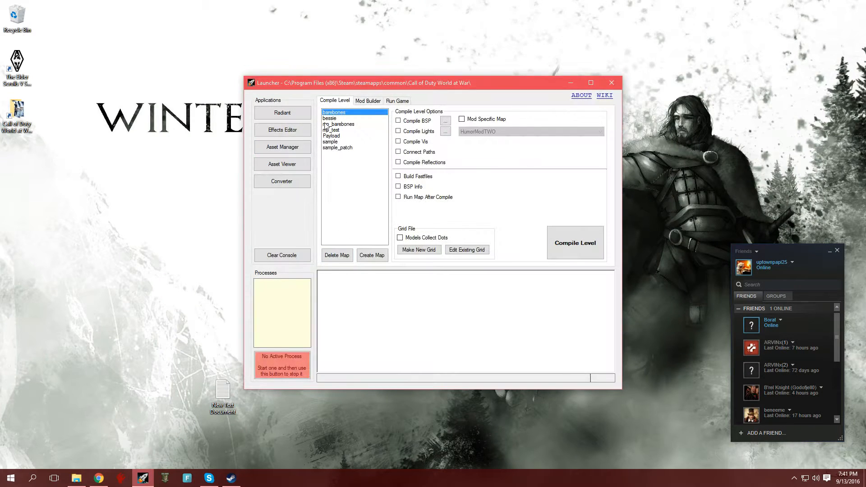
{"action": "left_click", "coordinate": [343, 142]}
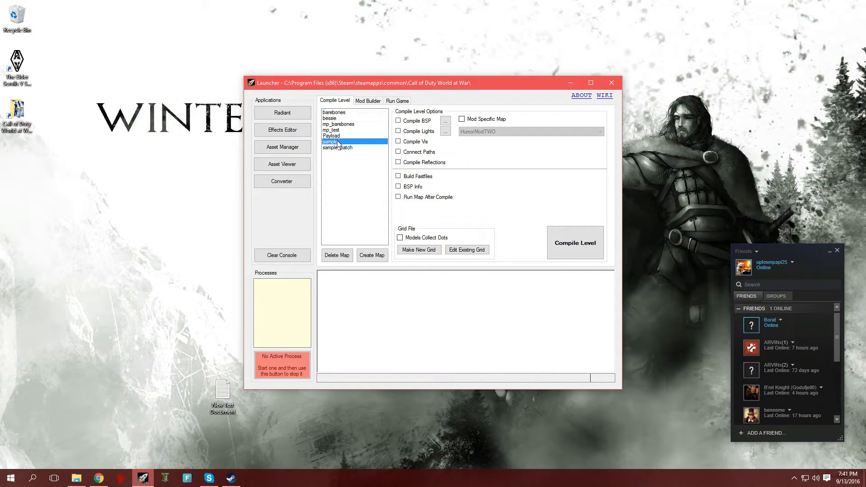
{"action": "left_click", "coordinate": [572, 247]}
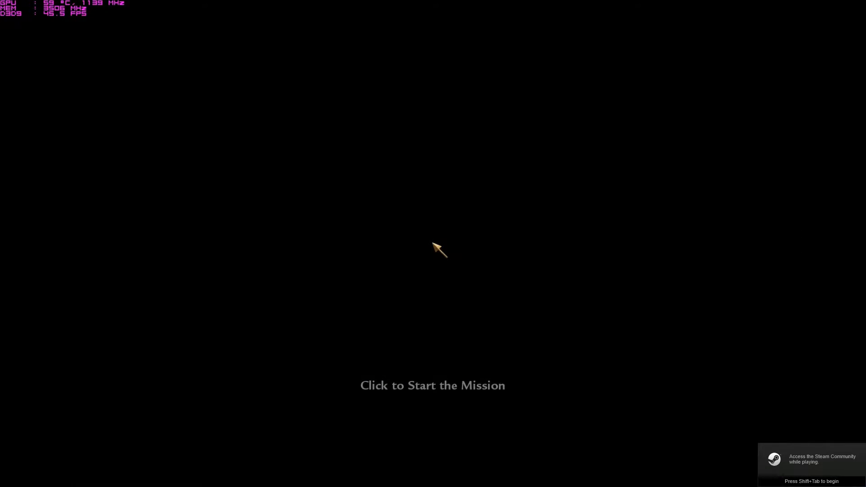
{"action": "left_click", "coordinate": [433, 244]}
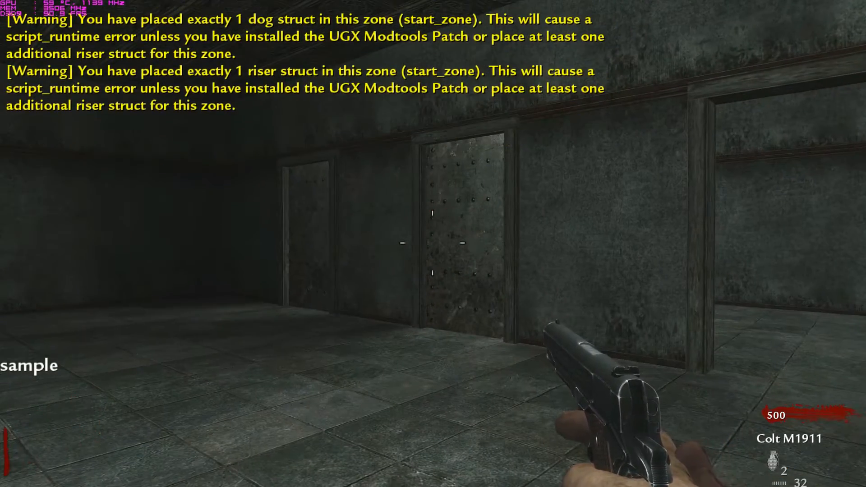
Playtest the door nearest the dark end of the wall by buying it and stepping back to watch it slide sideways.
{"action": "key", "text": "w"}
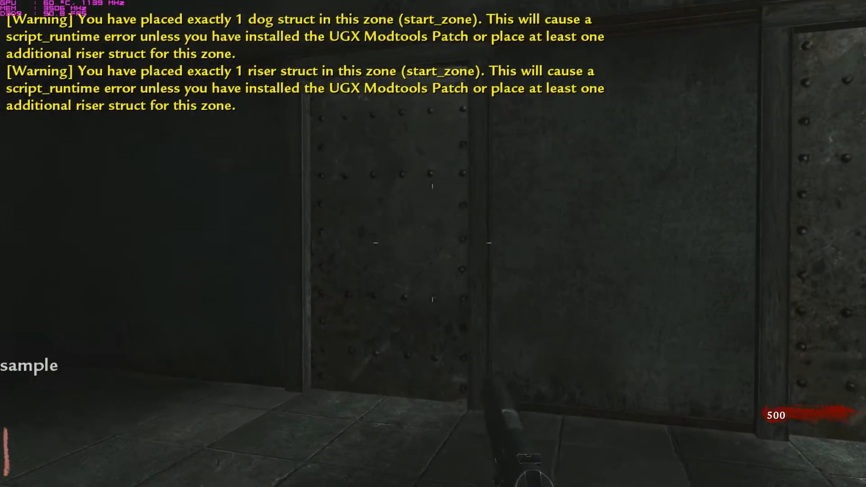
{"action": "key", "text": "w"}
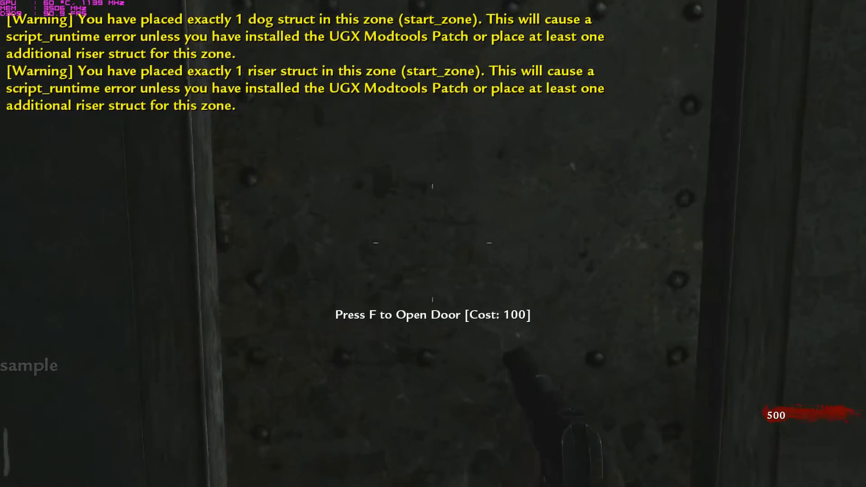
{"action": "key", "text": "s"}
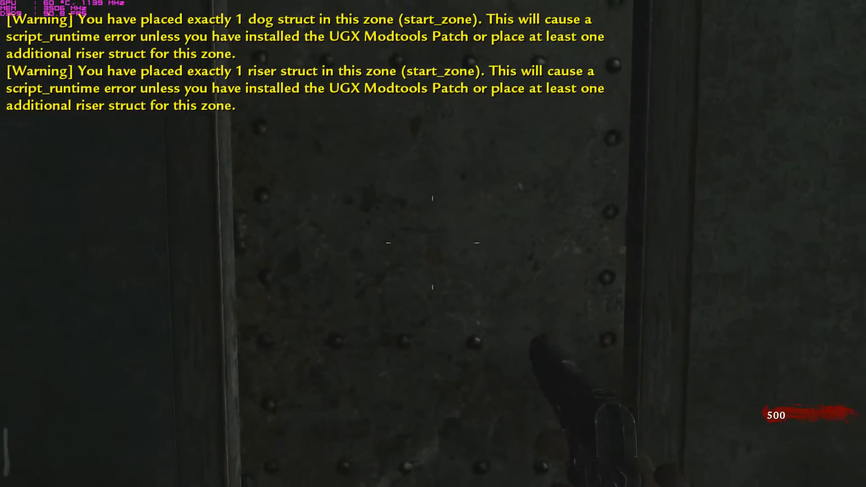
{"action": "key", "text": "w"}
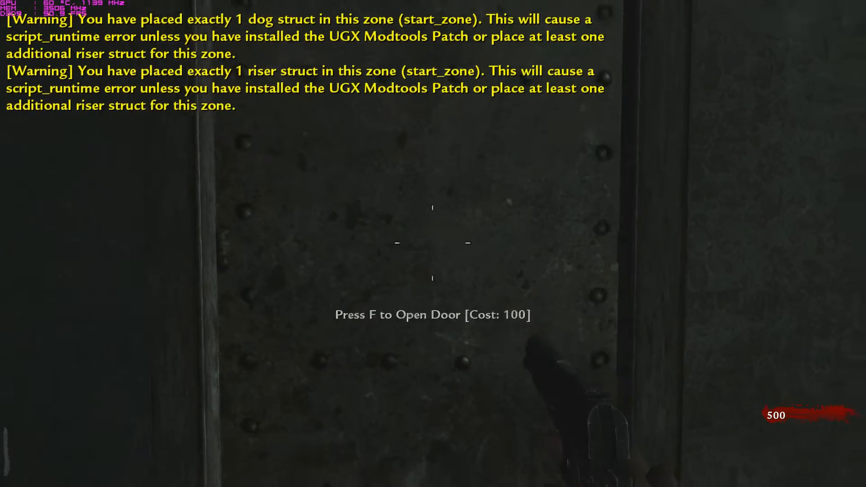
{"action": "key", "text": "s"}
{"action": "key", "text": "w"}
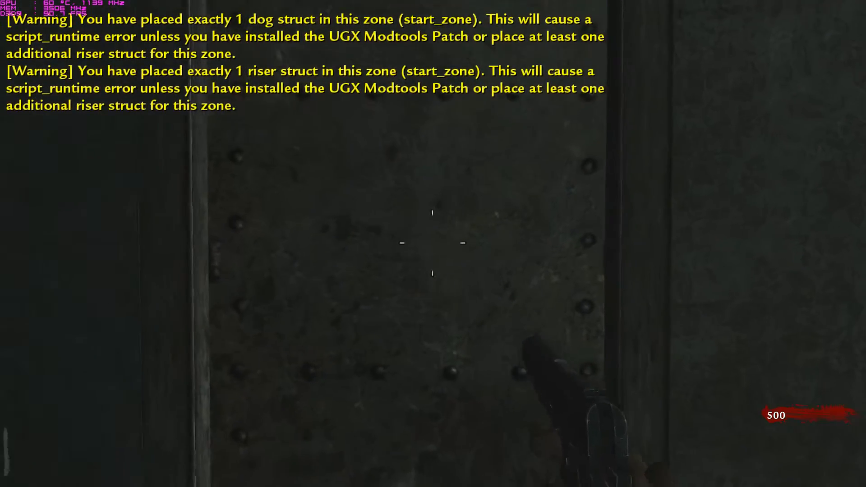
{"action": "key", "text": "f"}
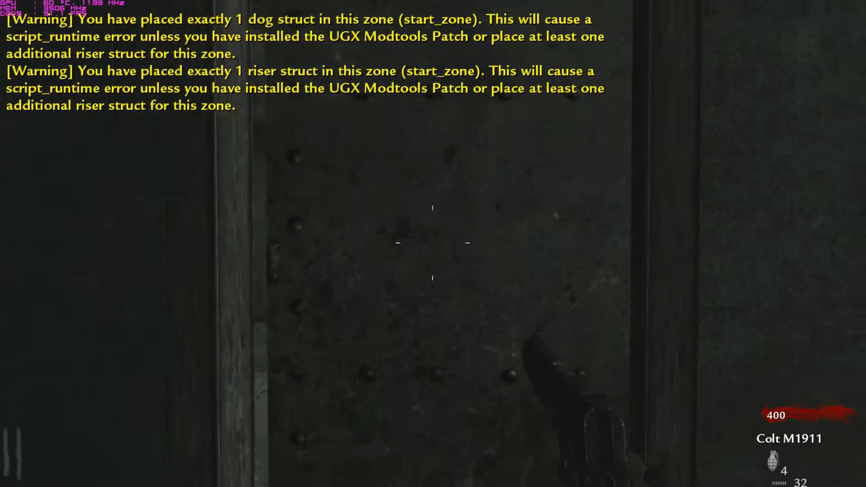
{"action": "key", "text": "s"}
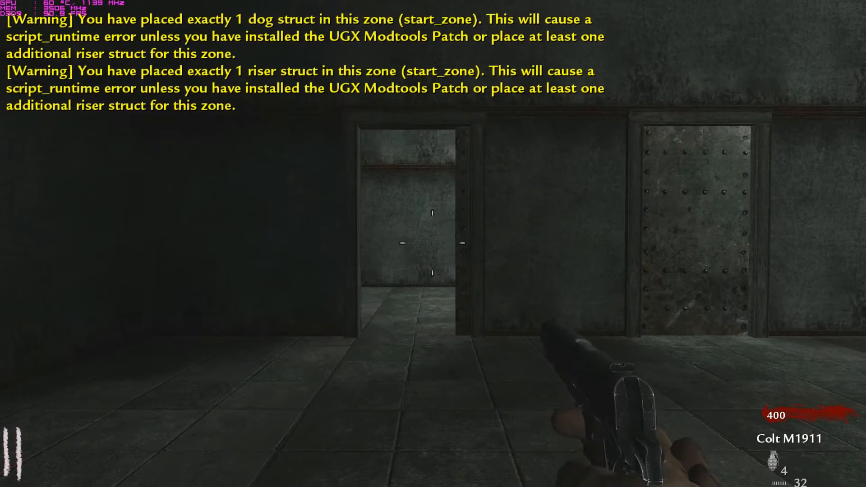
Buy the neighbouring door before the wide opening and back away to check that it slides the opposite way.
{"action": "key", "text": "d"}
{"action": "key", "text": "w"}
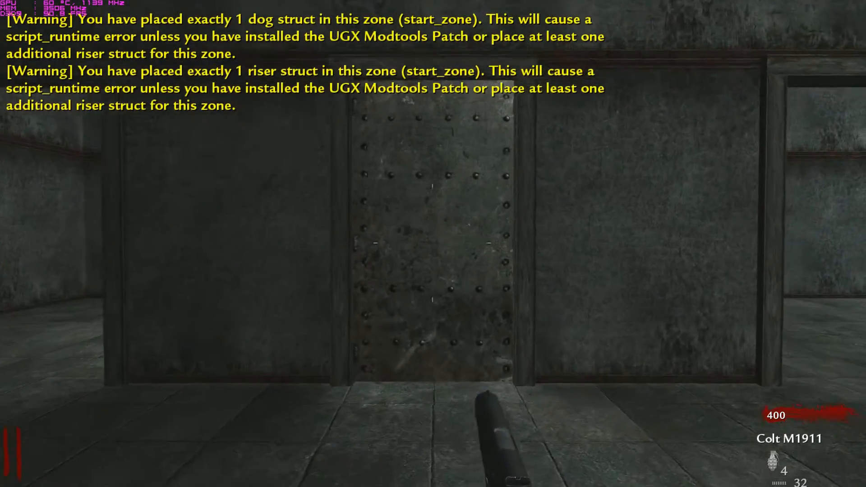
{"action": "key", "text": "a"}
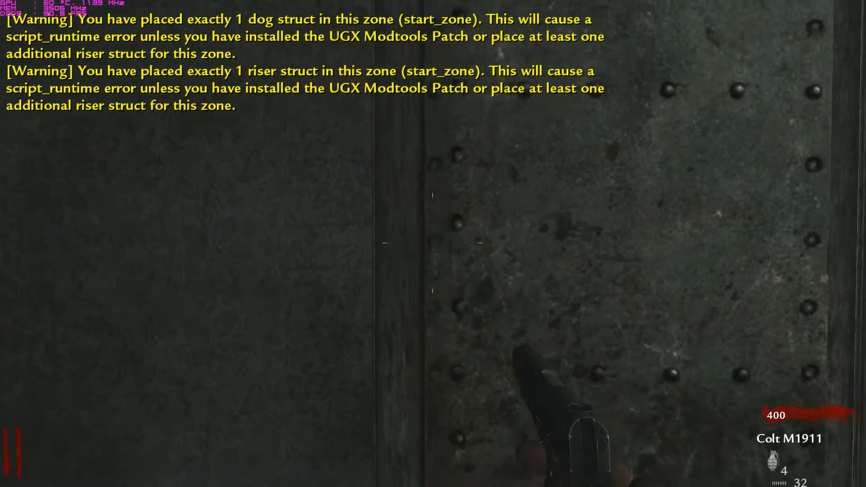
{"action": "key", "text": "s"}
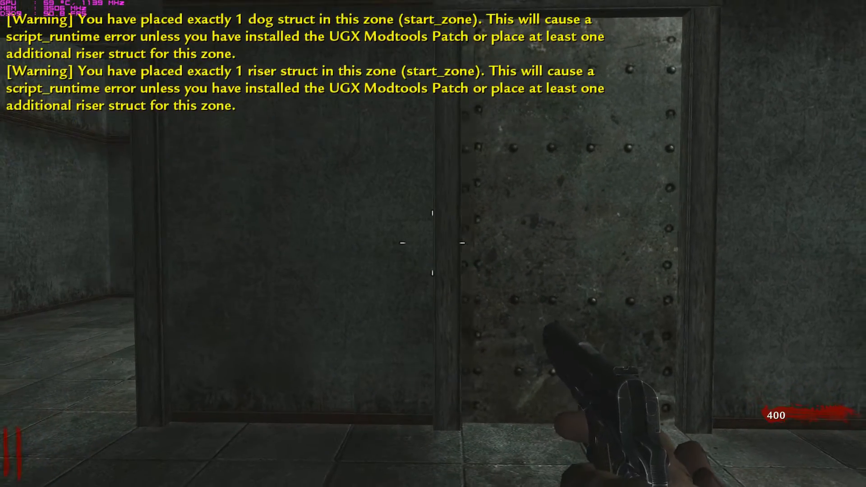
{"action": "key", "text": "w"}
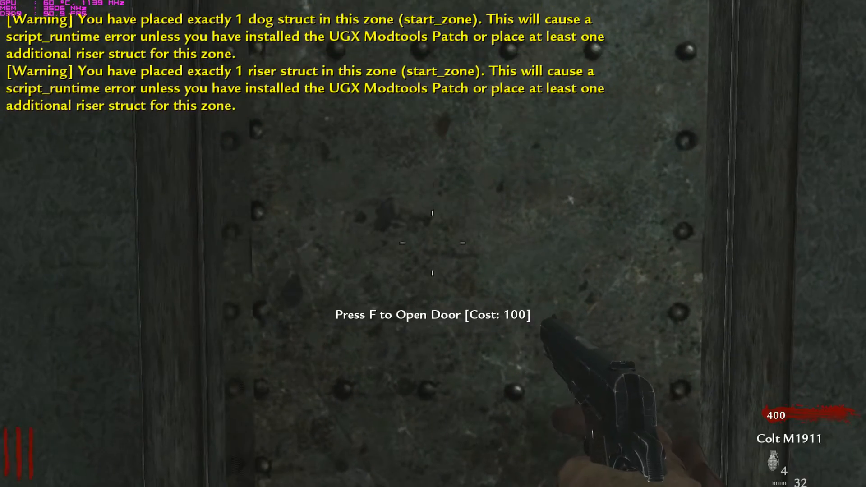
{"action": "key", "text": "s"}
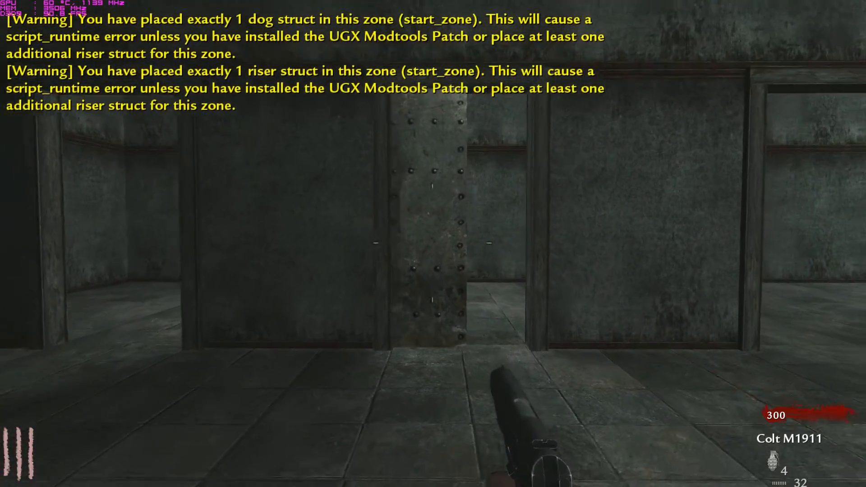
{"action": "key", "text": "s"}
Buy the two doors beyond the wide opening and watch one slide up and the other slide down.
{"action": "key", "text": "w"}
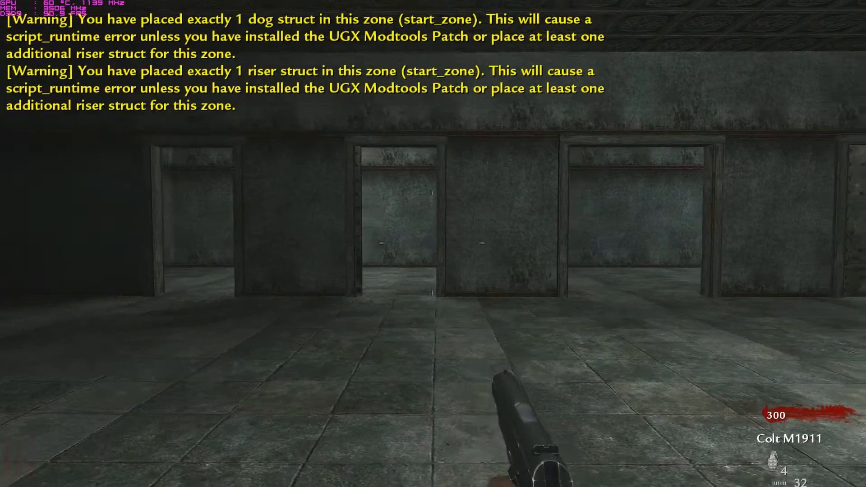
{"action": "key", "text": "w"}
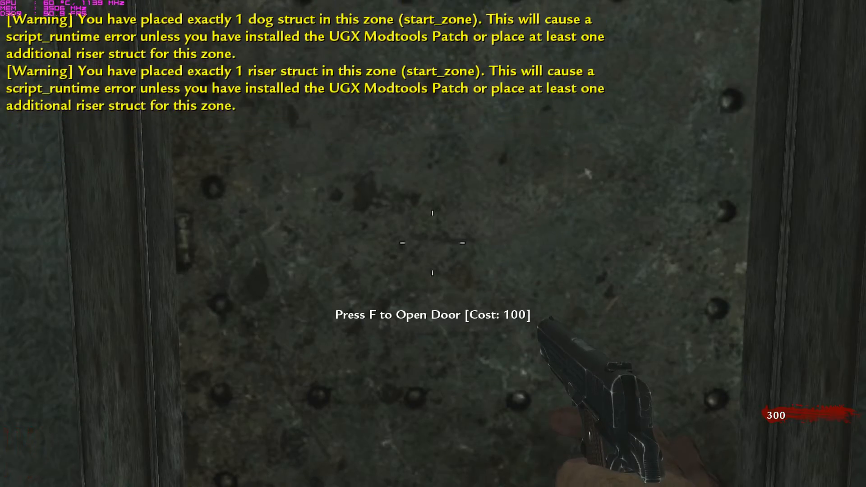
{"action": "key", "text": "s"}
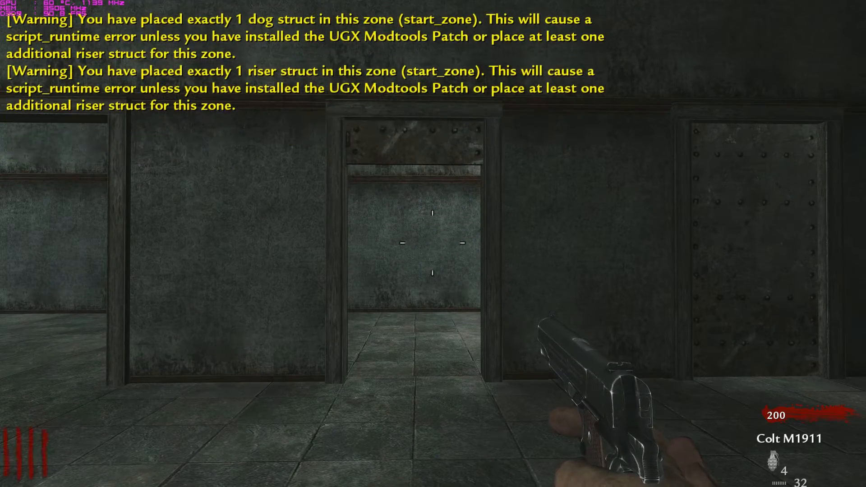
{"action": "key", "text": "w"}
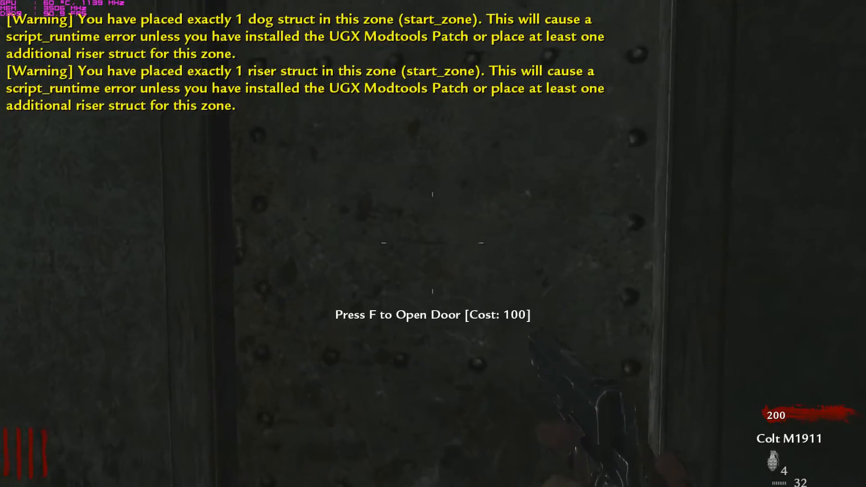
{"action": "key", "text": "f"}
{"action": "key", "text": "s"}
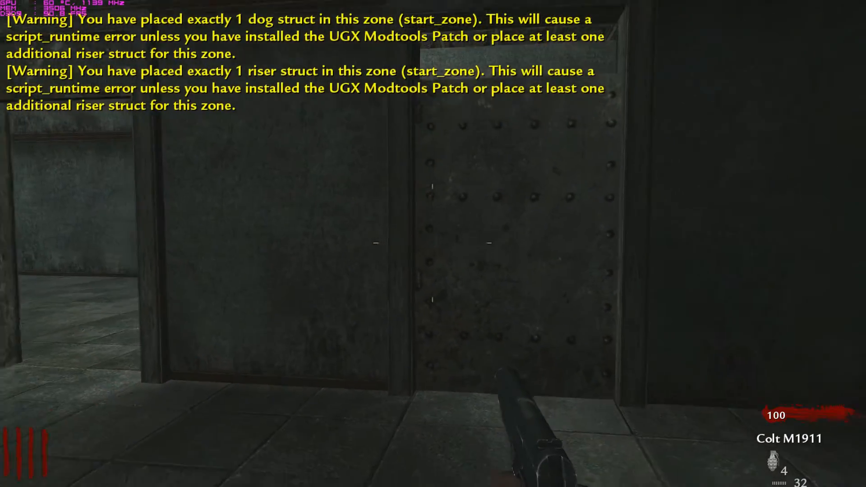
{"action": "key", "text": "s"}
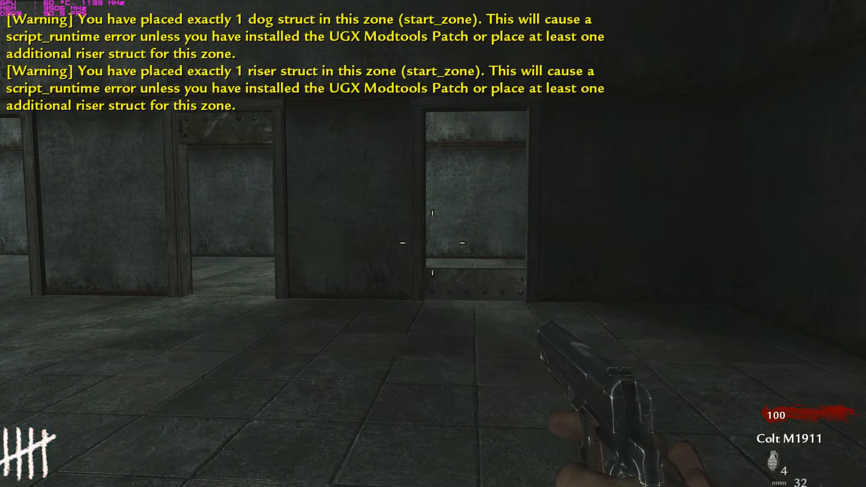
Inspect the lowered door up close and view the opened doorways along the wall from across the room.
{"action": "key", "text": "w"}
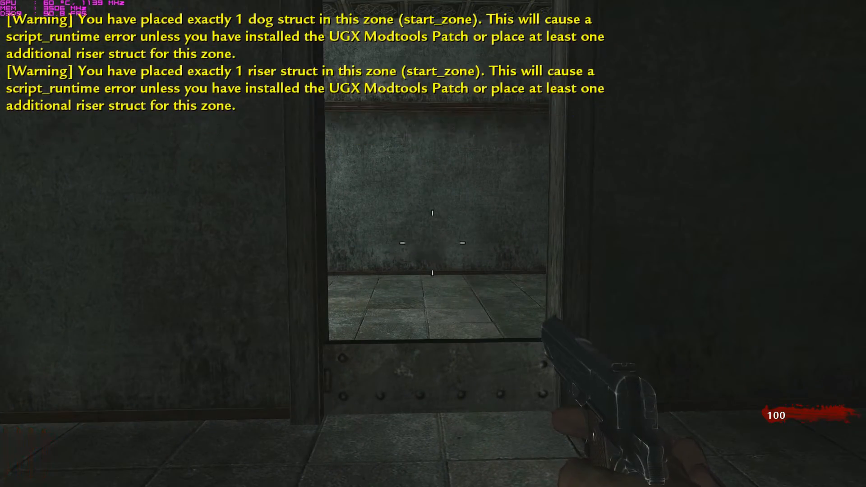
{"action": "key", "text": "s"}
{"action": "key", "text": "w"}
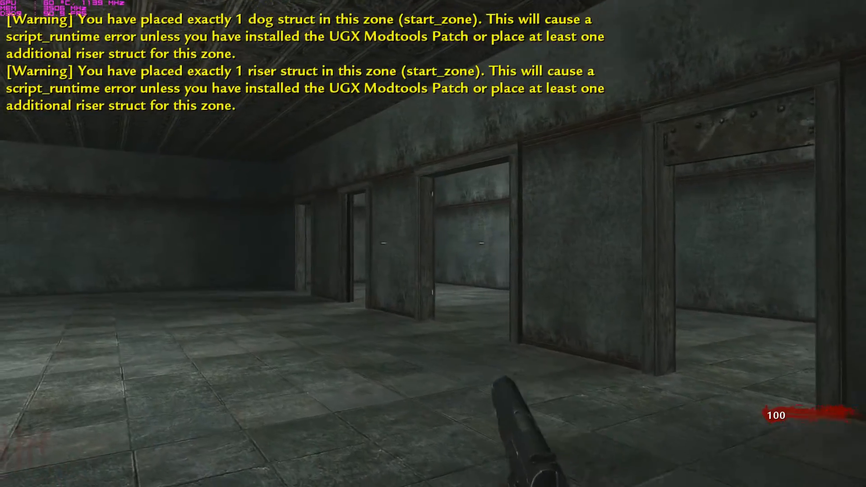
{"action": "key", "text": "a"}
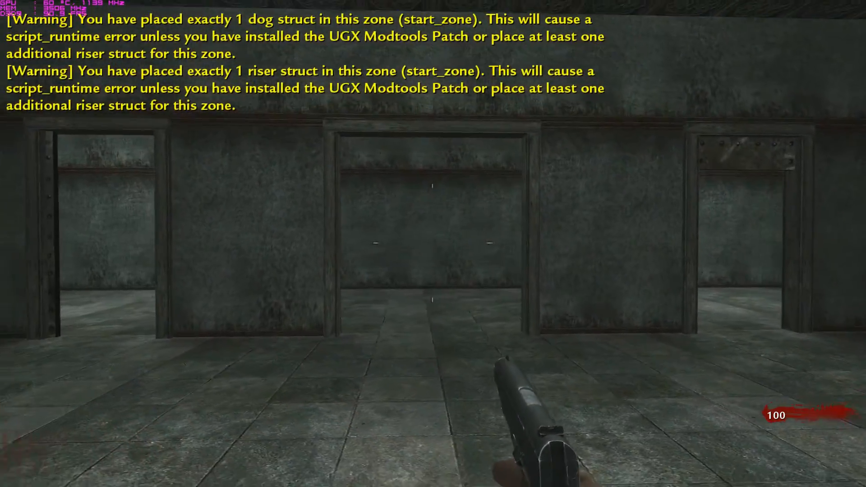
Walk up to the wide middle opening, quit the running map and exit the game to the desktop.
{"action": "key", "text": "s"}
{"action": "key", "text": "w"}
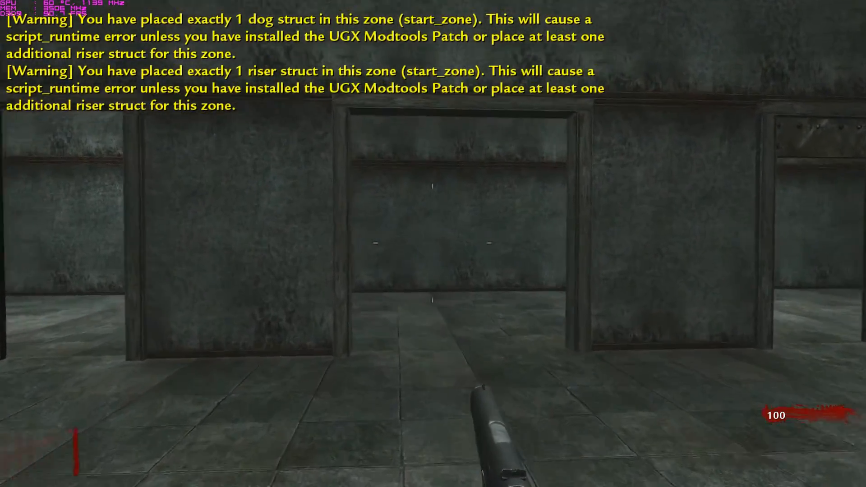
{"action": "key", "text": "w"}
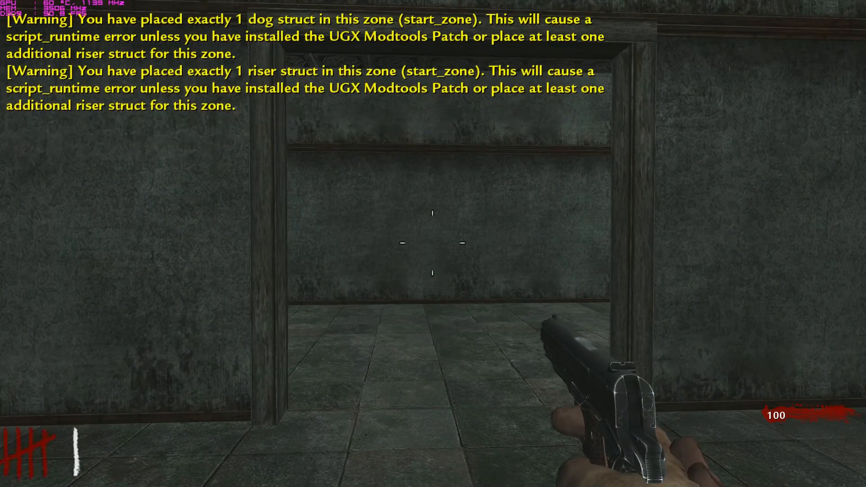
{"action": "key", "text": "Escape"}
{"action": "left_click", "coordinate": [710, 154]}
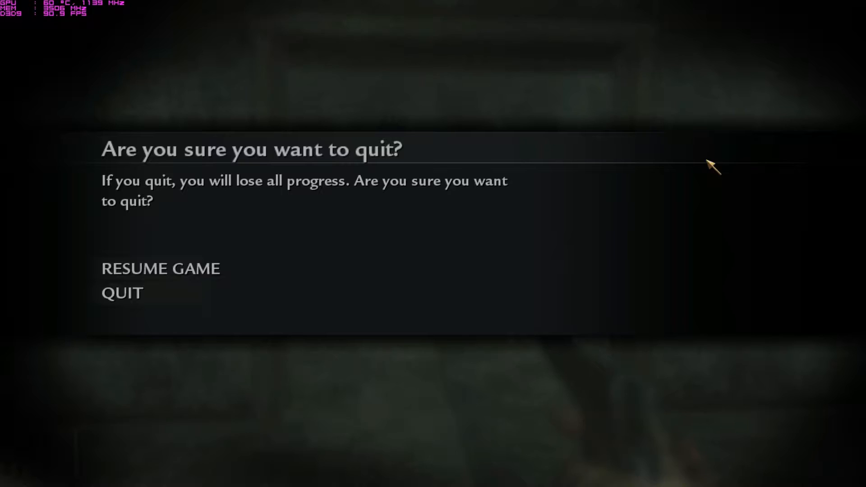
{"action": "left_click", "coordinate": [217, 289]}
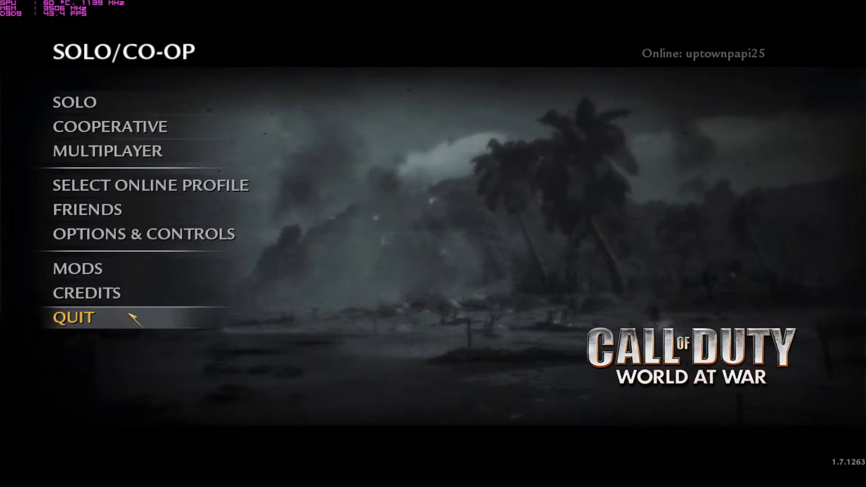
{"action": "left_click", "coordinate": [130, 315]}
{"action": "left_click", "coordinate": [145, 274]}
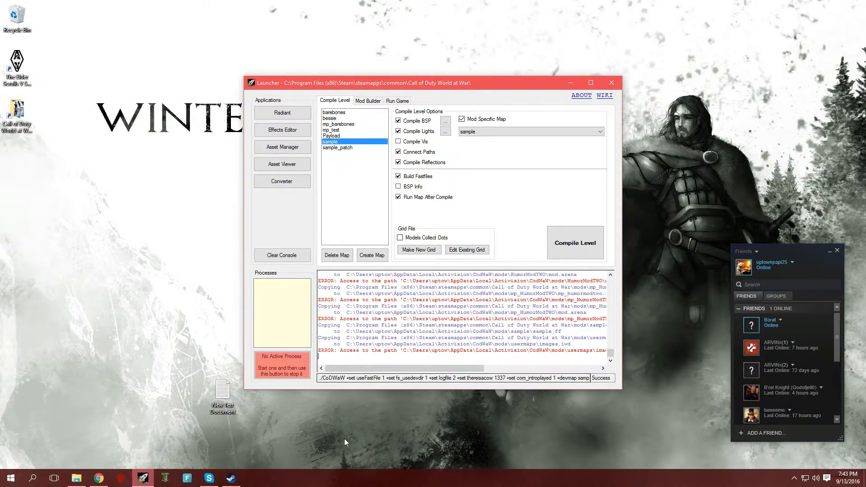
Launch the Radiant map editor and open sample.map.
{"action": "left_click", "coordinate": [165, 478]}
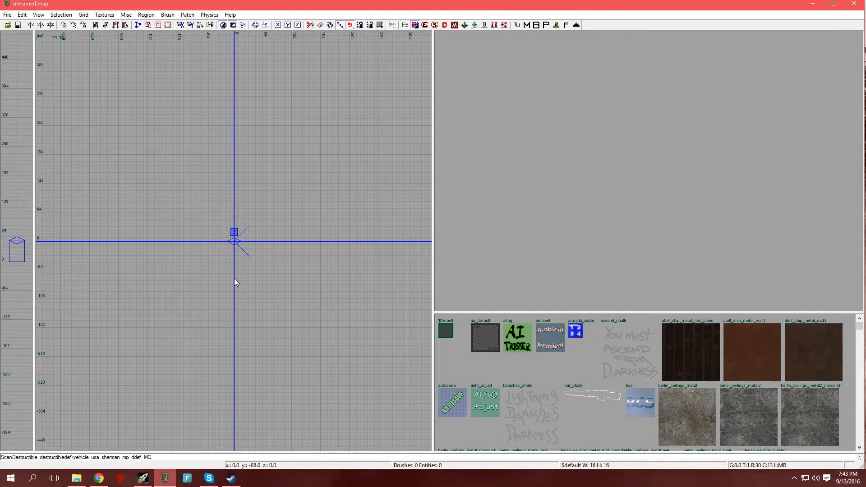
{"action": "left_click", "coordinate": [7, 15]}
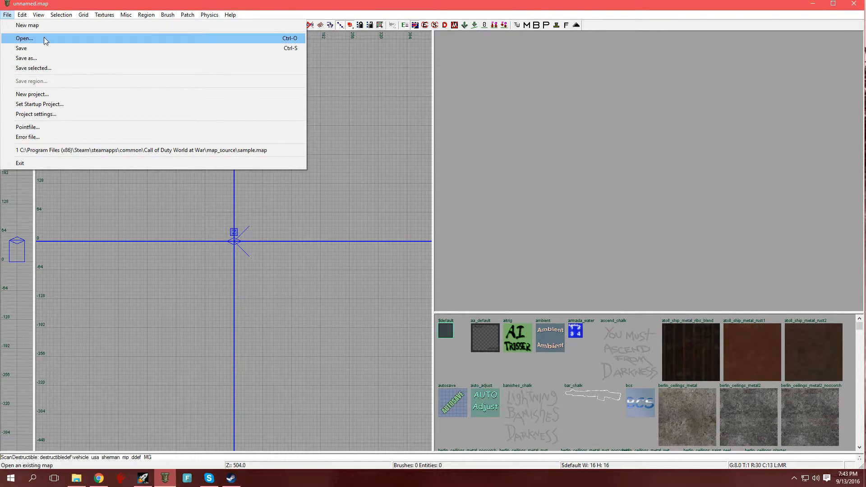
{"action": "left_click", "coordinate": [312, 61]}
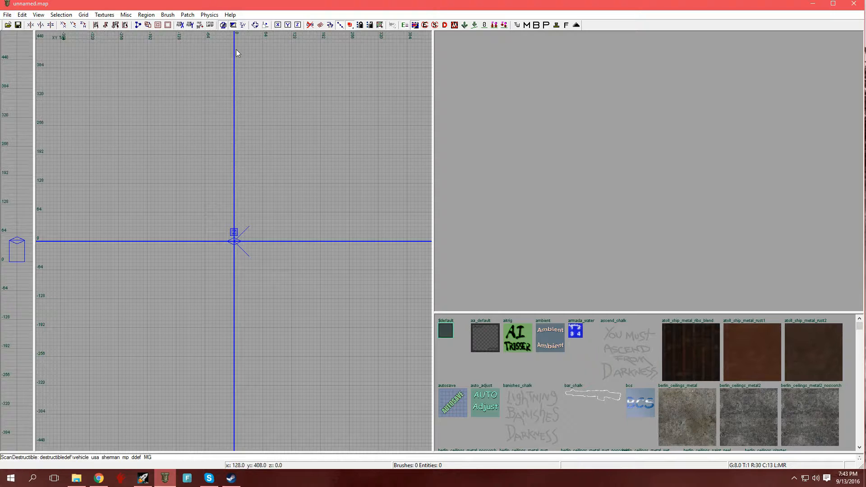
{"action": "left_click", "coordinate": [8, 25]}
{"action": "left_click", "coordinate": [396, 251]}
{"action": "double_click", "coordinate": [396, 252]}
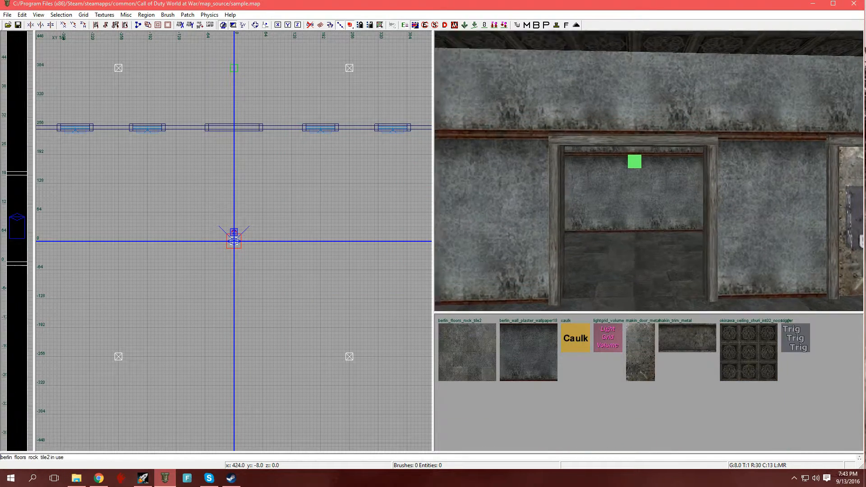
Isolate the three frame brushes of the wide middle doorway in the front view by hiding everything else.
{"action": "right_click_drag", "start_coordinate": [650, 171], "coordinate": [504, 307]}
{"action": "key", "text": "ctrl+Tab"}
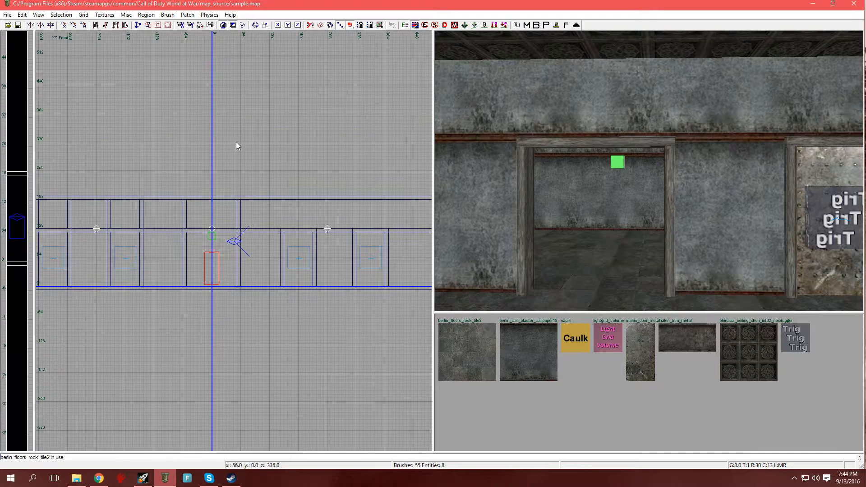
{"action": "left_click", "coordinate": [581, 142], "text": "shift"}
{"action": "left_click", "coordinate": [679, 170], "text": "shift"}
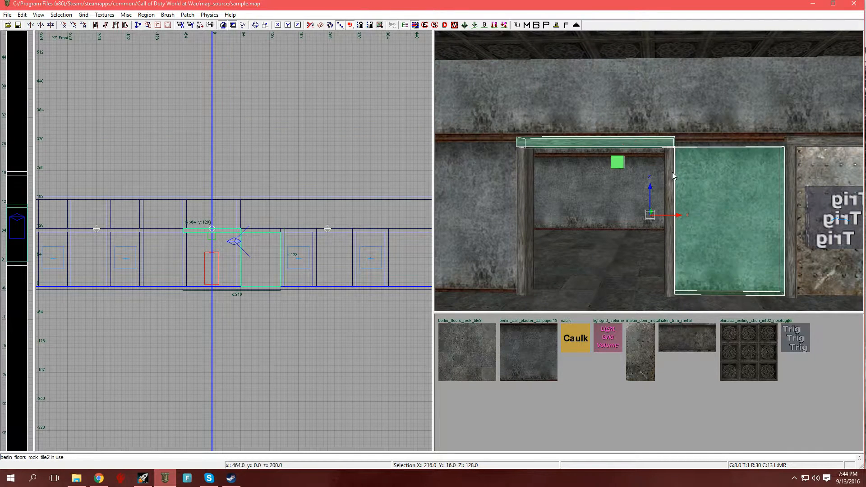
{"action": "left_click", "coordinate": [671, 174], "text": "shift"}
{"action": "left_click", "coordinate": [694, 171], "text": "shift"}
{"action": "left_click", "coordinate": [524, 181], "text": "shift"}
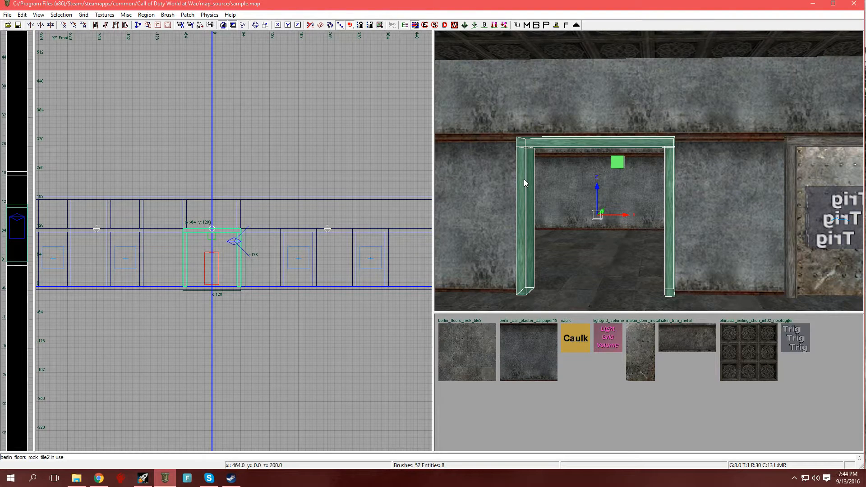
{"action": "key", "text": "i"}
{"action": "key", "text": "BackSpace"}
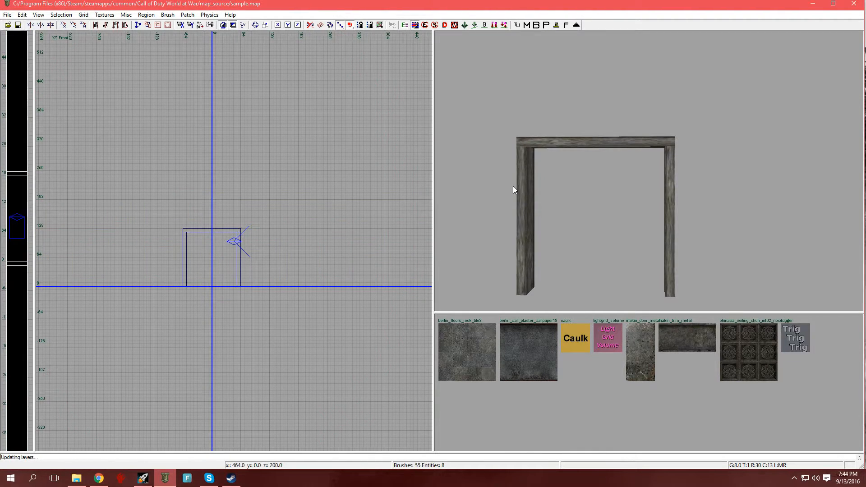
Create a script brushmodel inside the wide door frame and widen it to 88 units, ending at one jamb.
{"action": "scroll", "coordinate": [211, 230], "scroll_direction": "up", "scroll_amount": 3}
{"action": "scroll", "coordinate": [185, 234], "scroll_direction": "up", "scroll_amount": 1}
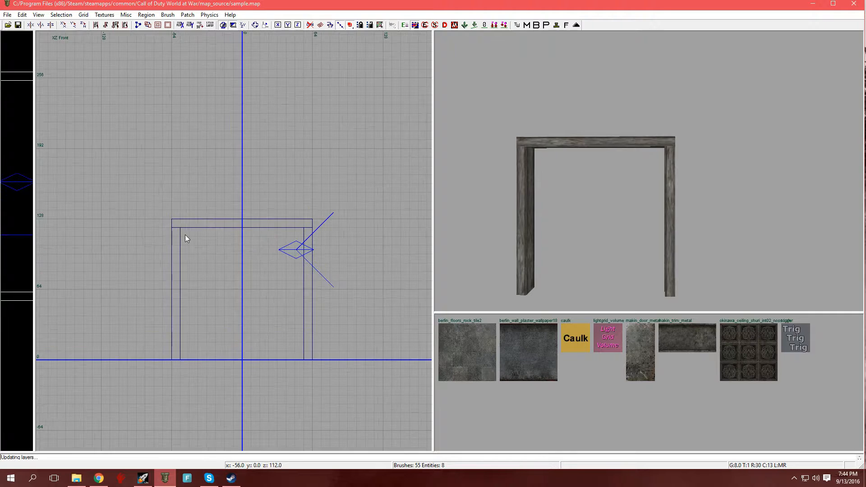
{"action": "right_click", "coordinate": [208, 268]}
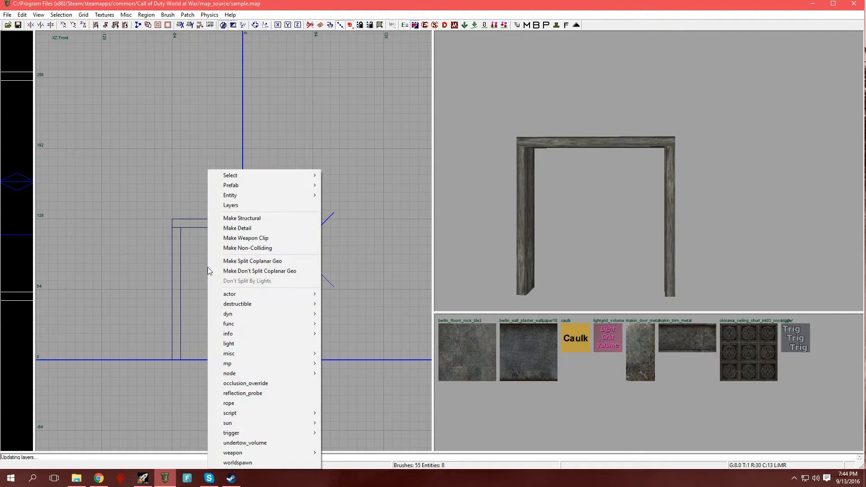
{"action": "mouse_move", "coordinate": [264, 412]}
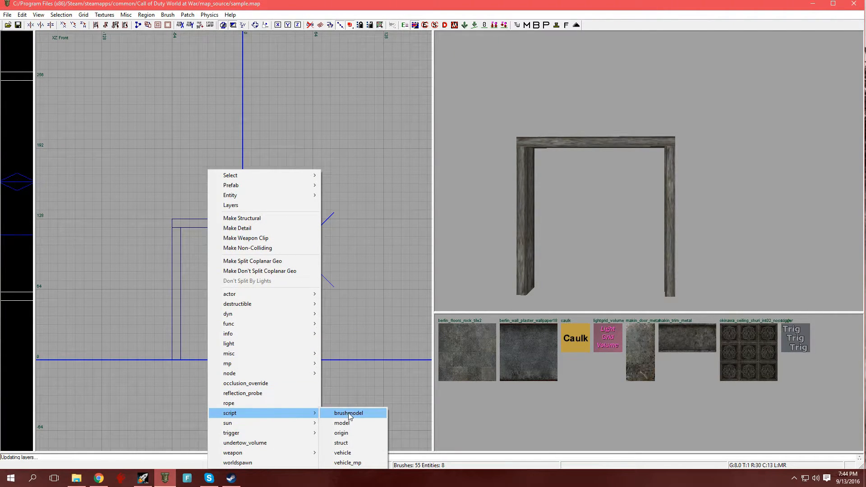
{"action": "left_click", "coordinate": [348, 412]}
{"action": "left_click_drag", "start_coordinate": [242, 264], "coordinate": [329, 266]}
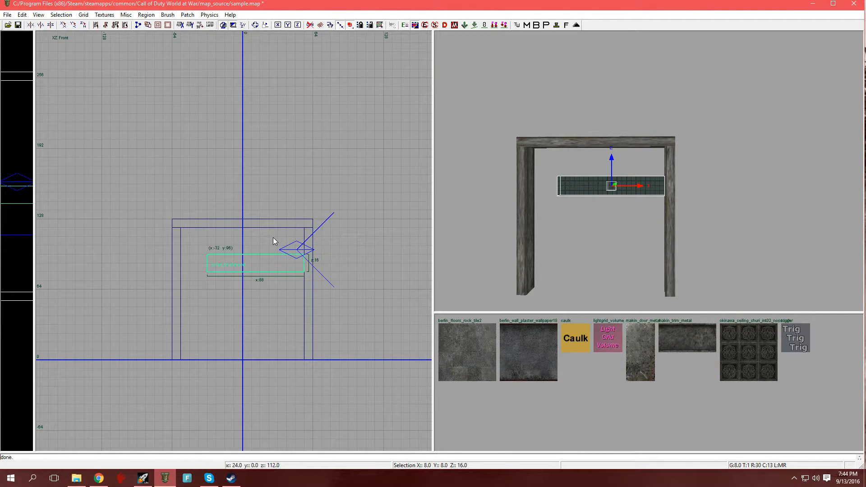
Stretch the brushmodel to fill the frame at 112 by 120 units, and thin and centre it within the frame's depth.
{"action": "left_click_drag", "start_coordinate": [272, 237], "coordinate": [275, 210]}
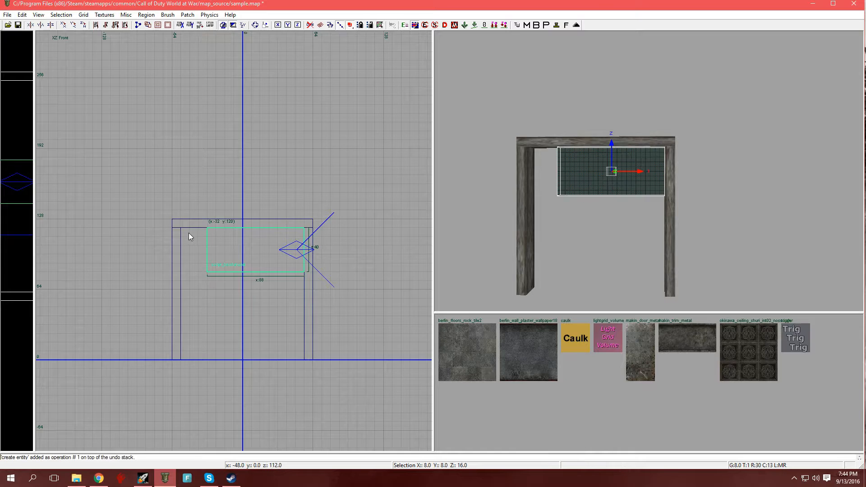
{"action": "left_click_drag", "start_coordinate": [188, 233], "coordinate": [162, 229]}
{"action": "mouse_move", "coordinate": [234, 298]}
{"action": "left_mouse_down"}
{"action": "mouse_move", "coordinate": [231, 382]}
{"action": "mouse_move", "coordinate": [227, 365]}
{"action": "left_mouse_up"}
{"action": "key", "text": "ctrl+Tab"}
{"action": "scroll", "coordinate": [234, 191], "scroll_direction": "up", "scroll_amount": 4}
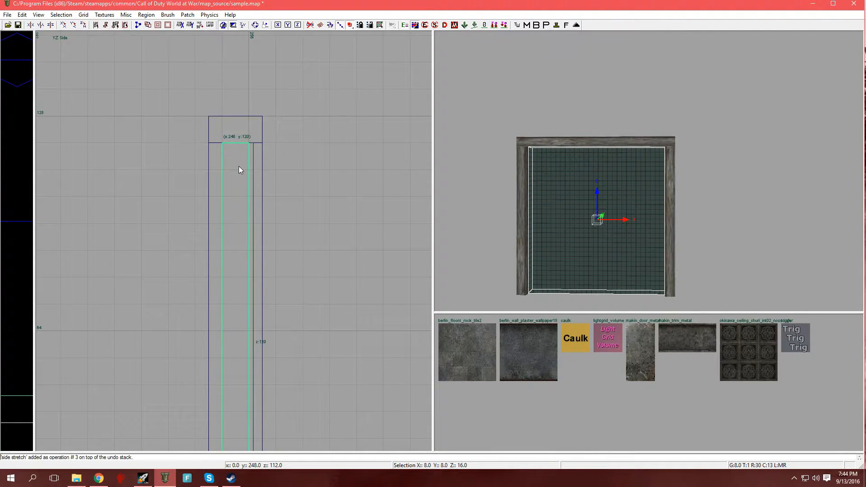
{"action": "mouse_move", "coordinate": [263, 167]}
{"action": "left_mouse_down"}
{"action": "mouse_move", "coordinate": [253, 167]}
{"action": "mouse_move", "coordinate": [260, 166]}
{"action": "left_mouse_up"}
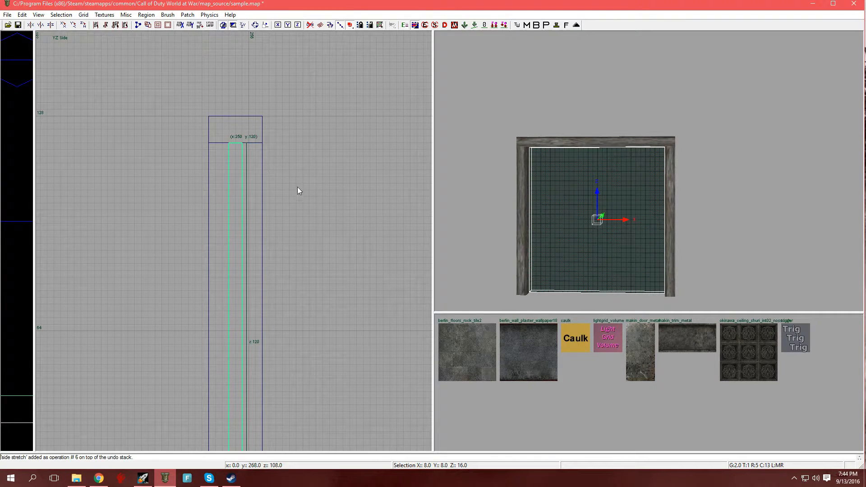
Apply the makin_door_metal texture to the door and fit it across the whole face.
{"action": "left_click", "coordinate": [645, 351]}
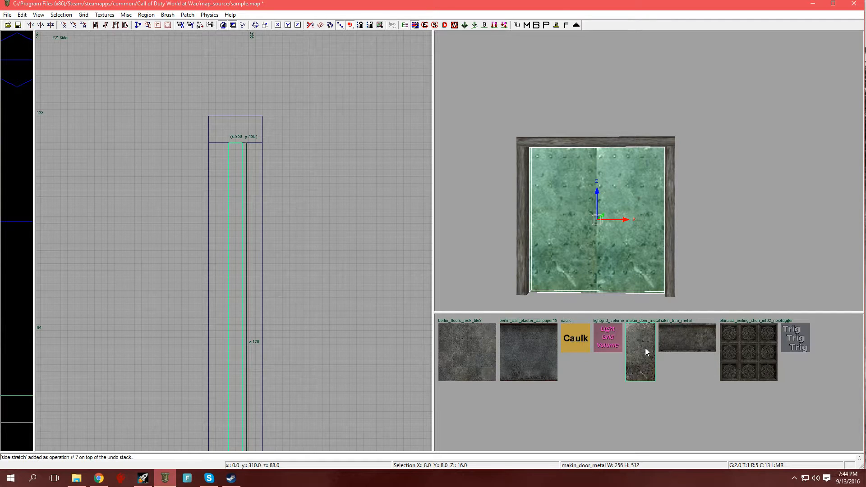
{"action": "left_click", "coordinate": [645, 348]}
{"action": "key", "text": "Escape"}
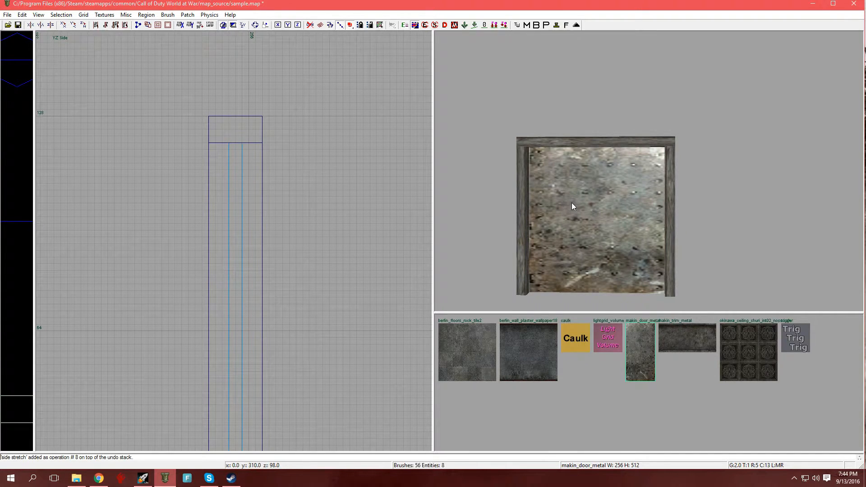
Split the door brush diagonally in the front view, from its lower-left corner to its upper-right corner.
{"action": "key", "text": "ctrl+Tab"}
{"action": "key", "text": "ctrl+Tab"}
{"action": "scroll", "coordinate": [301, 208], "scroll_direction": "down", "scroll_amount": 2}
{"action": "scroll", "coordinate": [302, 205], "scroll_direction": "down", "scroll_amount": 4}
{"action": "scroll", "coordinate": [254, 249], "scroll_direction": "up", "scroll_amount": 5}
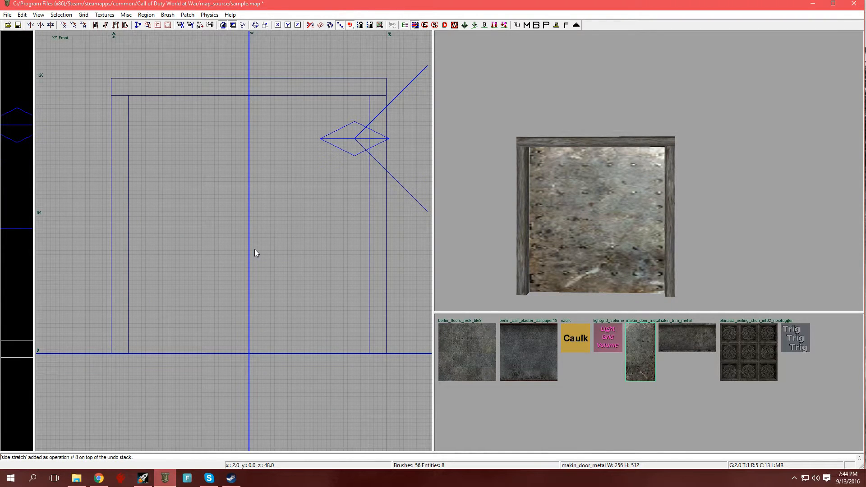
{"action": "scroll", "coordinate": [255, 249], "scroll_direction": "down", "scroll_amount": 3}
{"action": "scroll", "coordinate": [251, 228], "scroll_direction": "up", "scroll_amount": 2}
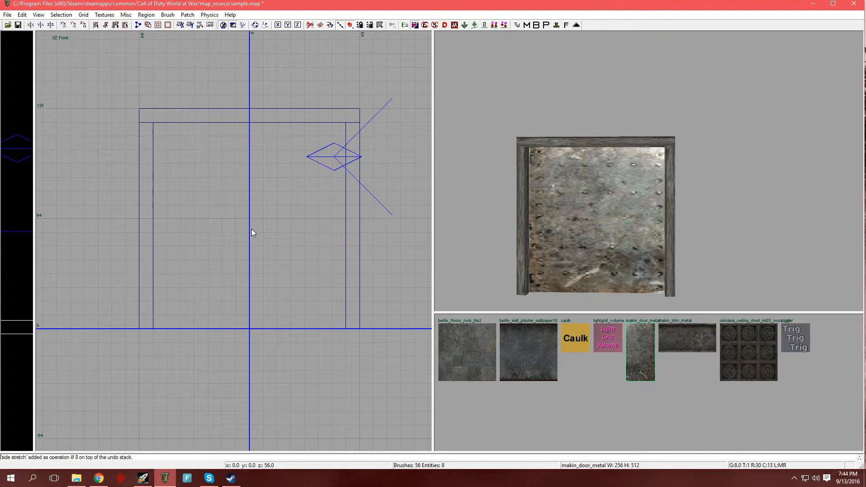
{"action": "left_click", "coordinate": [240, 266], "text": "shift"}
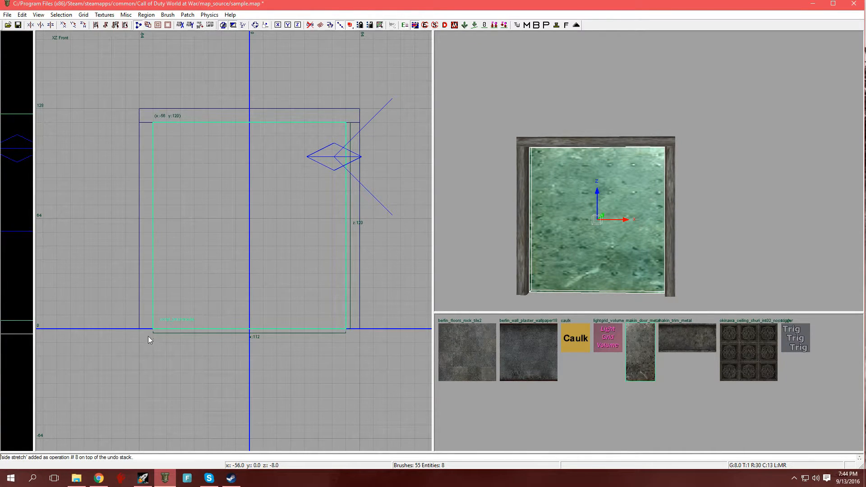
{"action": "left_click", "coordinate": [345, 123]}
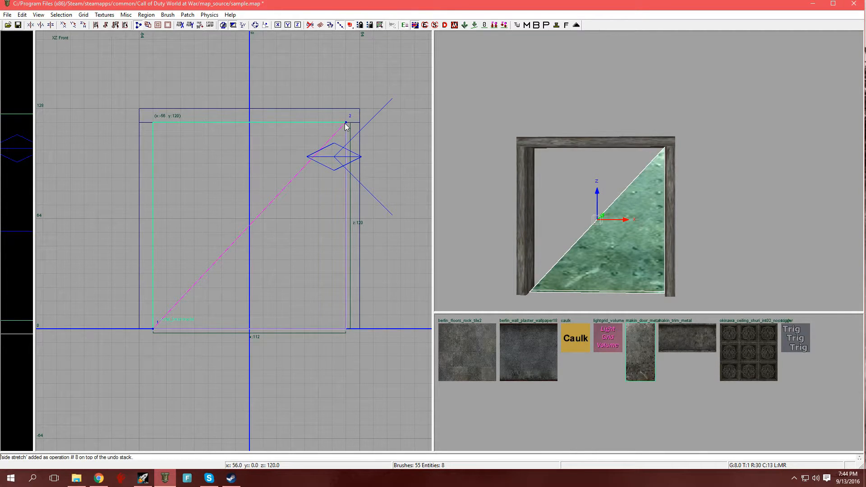
{"action": "key", "text": "shift+Return"}
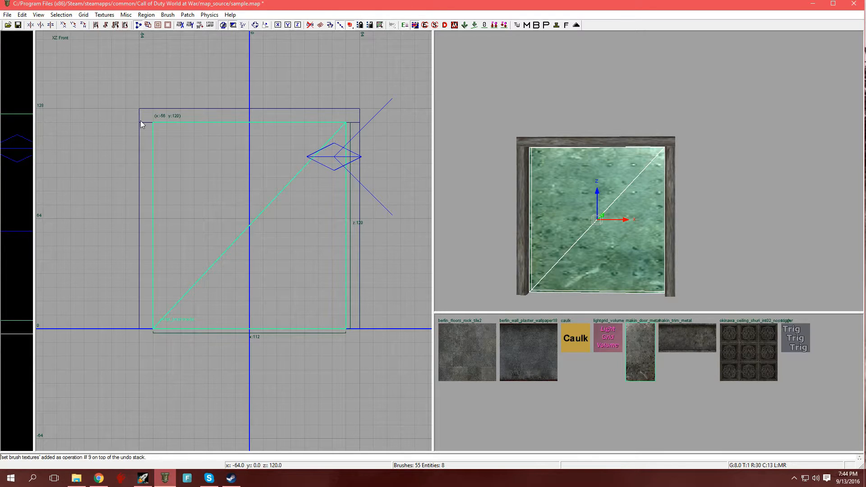
Split the door along the opposite diagonal and delete all of its pieces.
{"action": "left_click", "coordinate": [153, 122]}
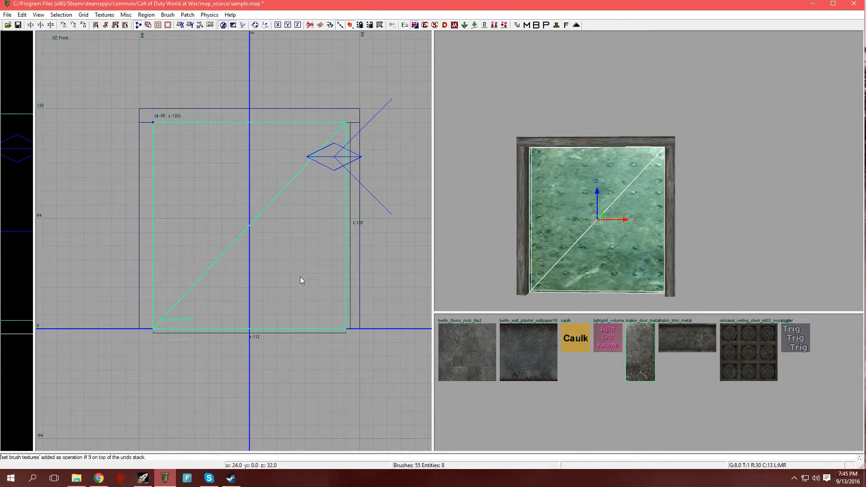
{"action": "left_click", "coordinate": [345, 328]}
{"action": "key", "text": "shift+Return"}
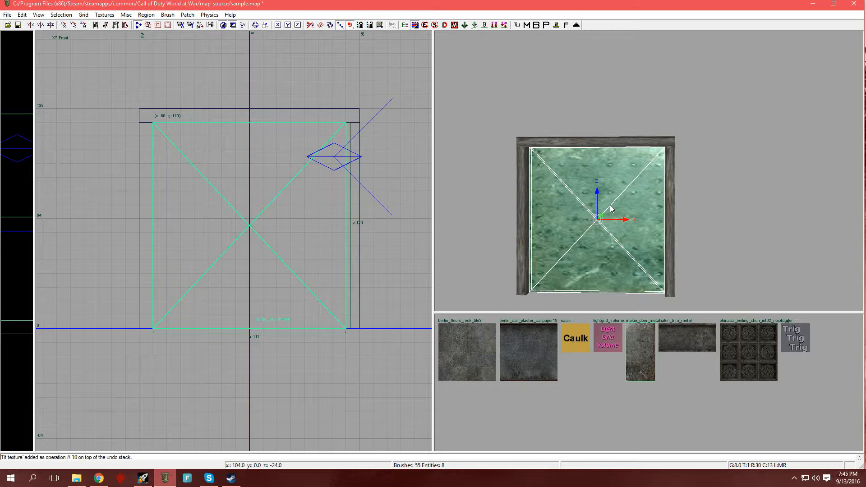
{"action": "key", "text": "BackSpace"}
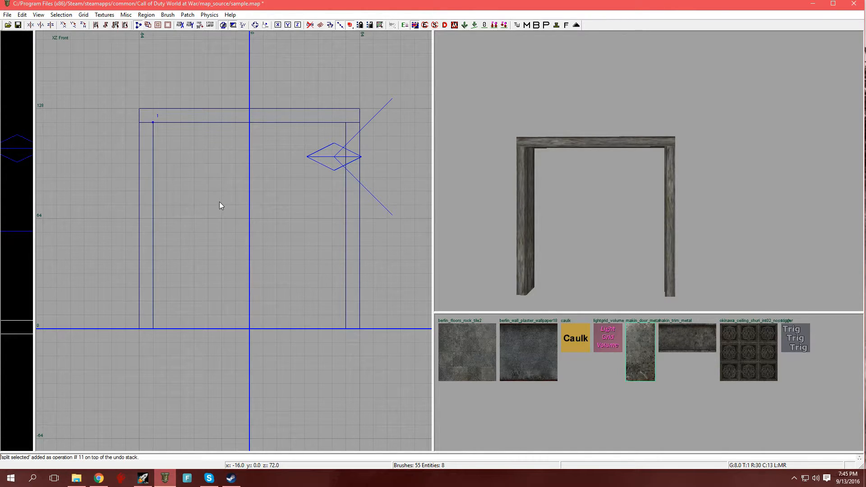
Draw a plain metal-textured brush of 112 by 8 by 120 units filling the wide door frame, and select it.
{"action": "key", "text": "x"}
{"action": "right_click", "coordinate": [189, 154]}
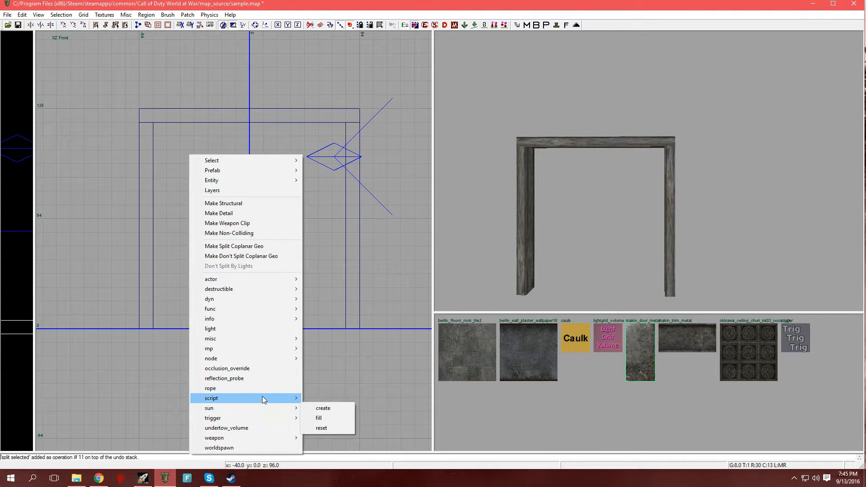
{"action": "left_click", "coordinate": [176, 131]}
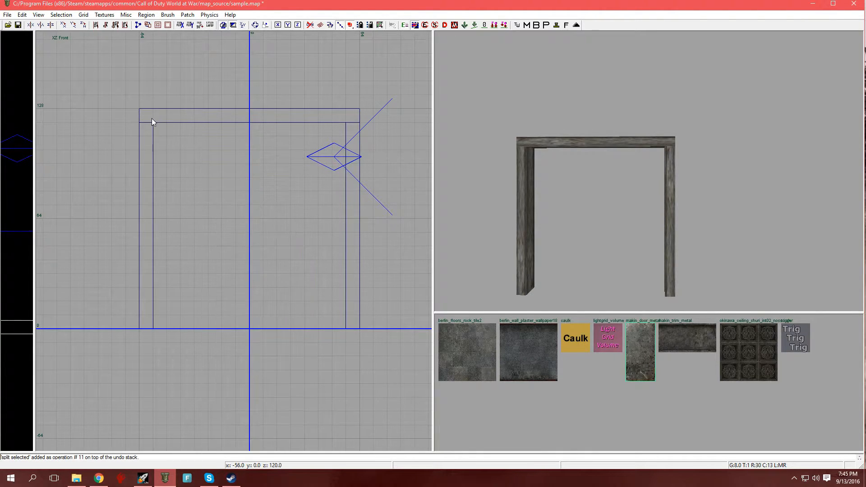
{"action": "mouse_move", "coordinate": [153, 123]}
{"action": "left_mouse_down"}
{"action": "mouse_move", "coordinate": [351, 251]}
{"action": "mouse_move", "coordinate": [318, 340]}
{"action": "left_mouse_up"}
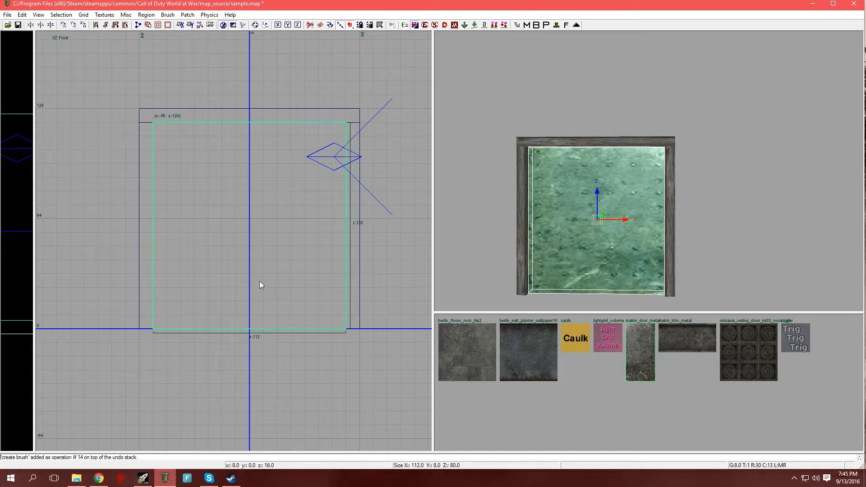
{"action": "key", "text": "Escape"}
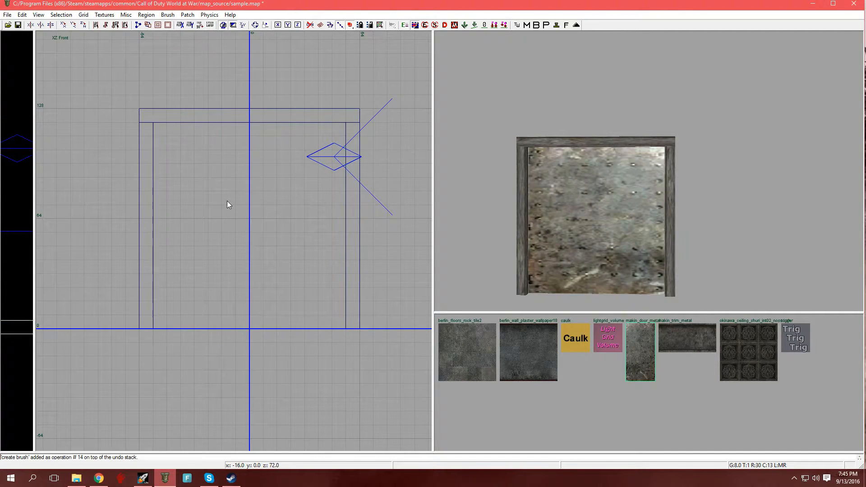
{"action": "left_click", "coordinate": [575, 212], "text": "shift"}
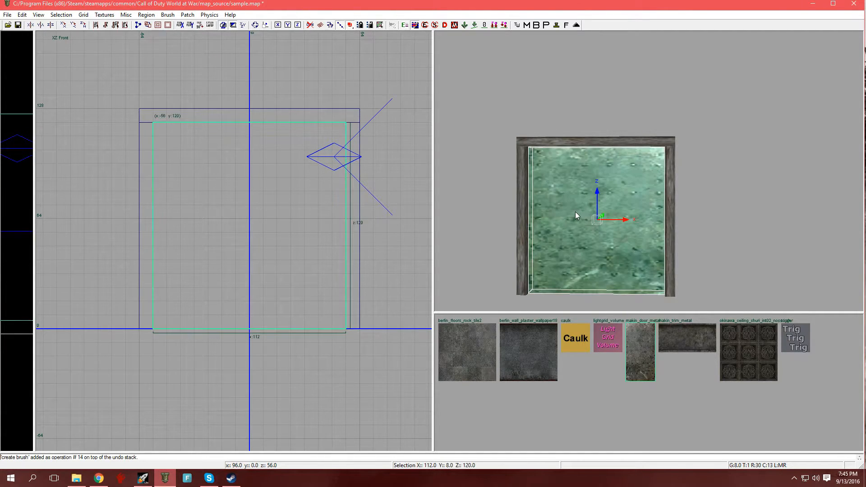
Split the wide door brush along both diagonals in the front view into four triangular pieces.
{"action": "left_click", "coordinate": [576, 212]}
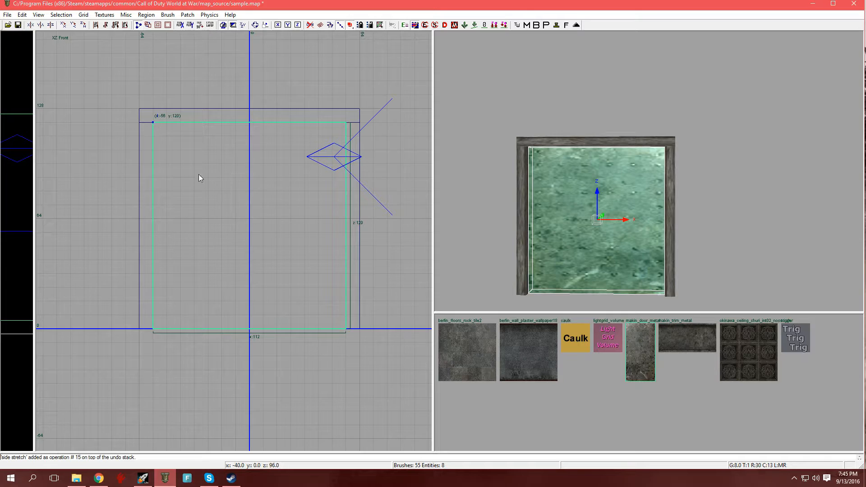
{"action": "left_click", "coordinate": [346, 329]}
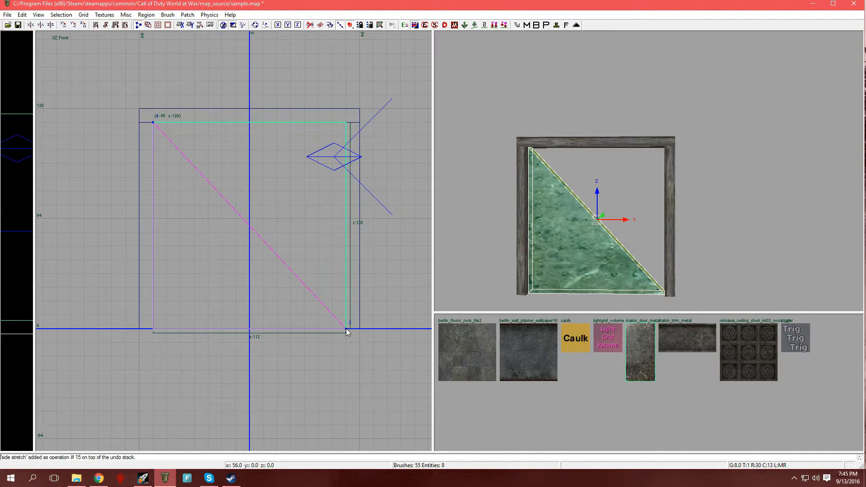
{"action": "key", "text": "shift+Return"}
{"action": "left_click", "coordinate": [153, 329]}
{"action": "left_click", "coordinate": [345, 122]}
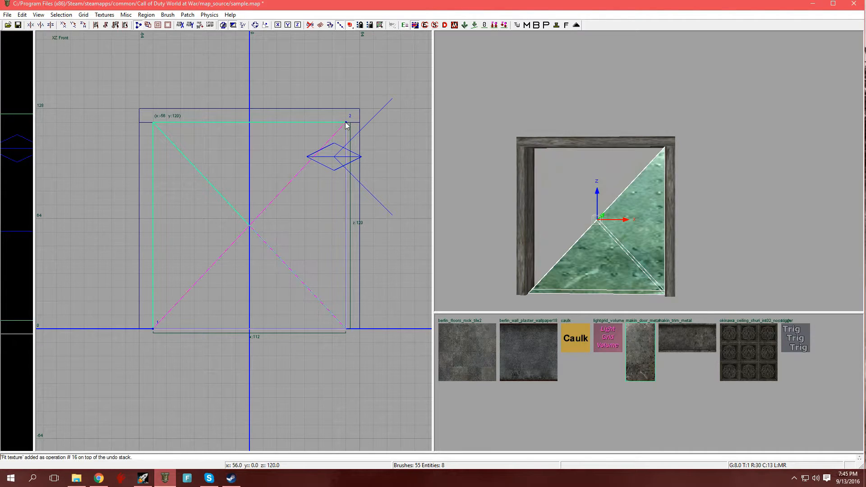
{"action": "key", "text": "shift+Return"}
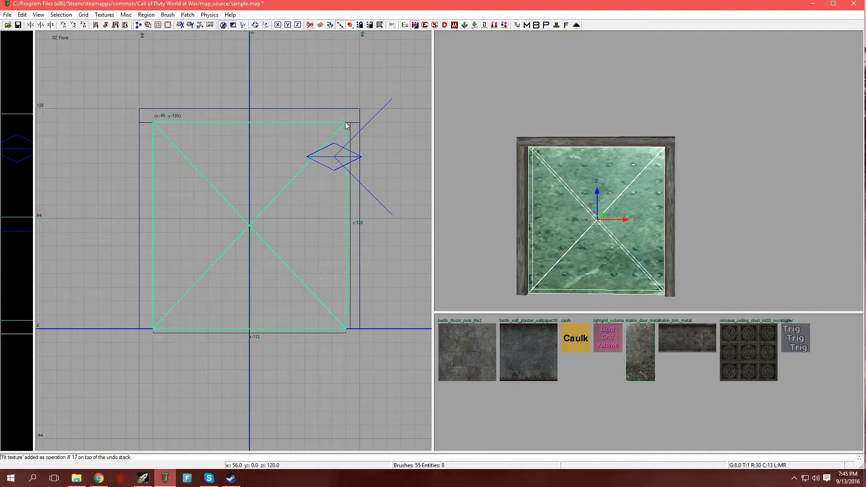
{"action": "key", "text": "Escape"}
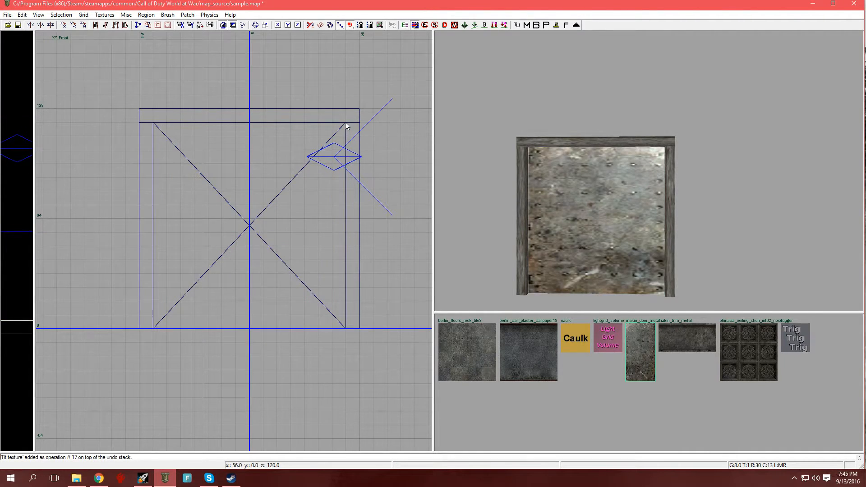
{"action": "left_click", "coordinate": [585, 206], "text": "shift"}
{"action": "left_click", "coordinate": [569, 264], "text": "shift"}
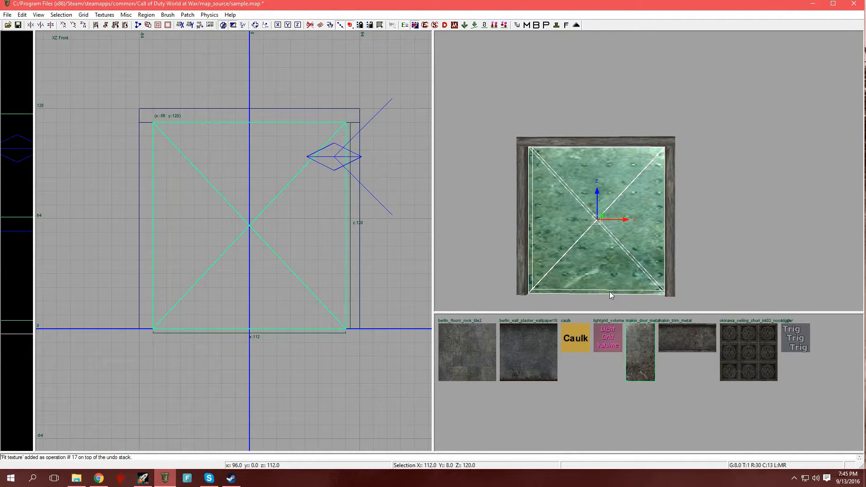
{"action": "key", "text": "Escape"}
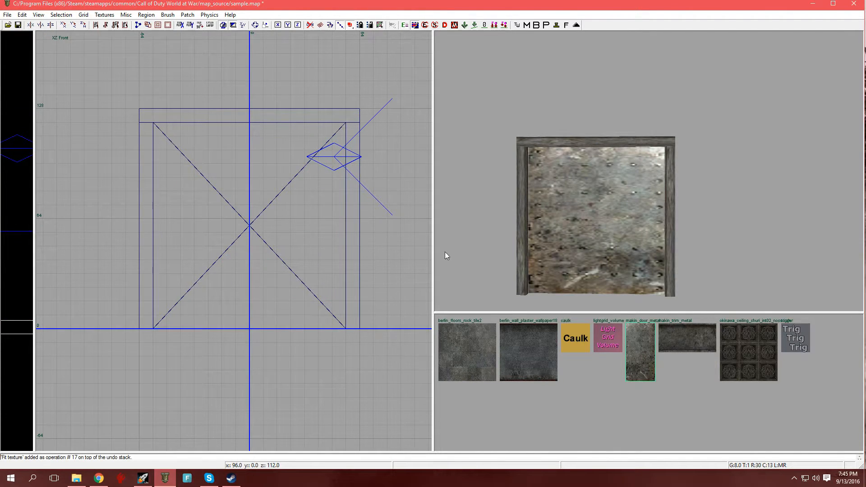
Convert the left triangular piece of the door into a script brushmodel and deselect it.
{"action": "left_click", "coordinate": [172, 199], "text": "shift"}
{"action": "right_click", "coordinate": [173, 199]}
{"action": "mouse_move", "coordinate": [256, 413]}
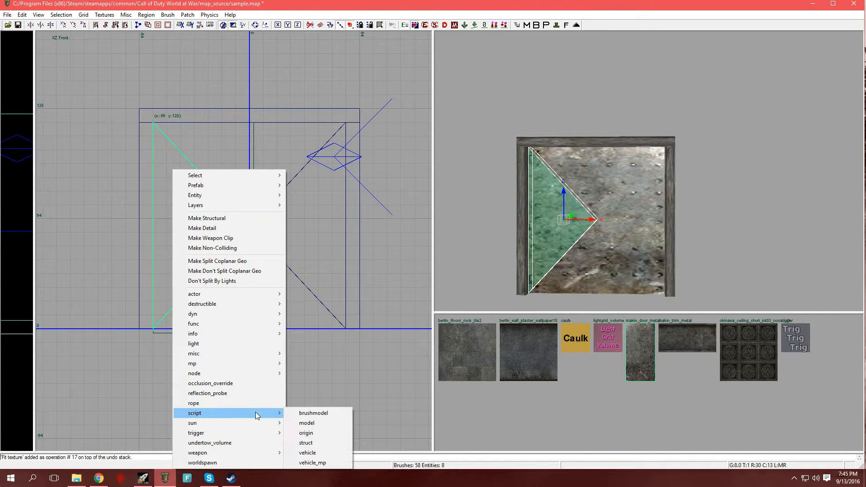
{"action": "left_click", "coordinate": [313, 413]}
{"action": "key", "text": "Escape"}
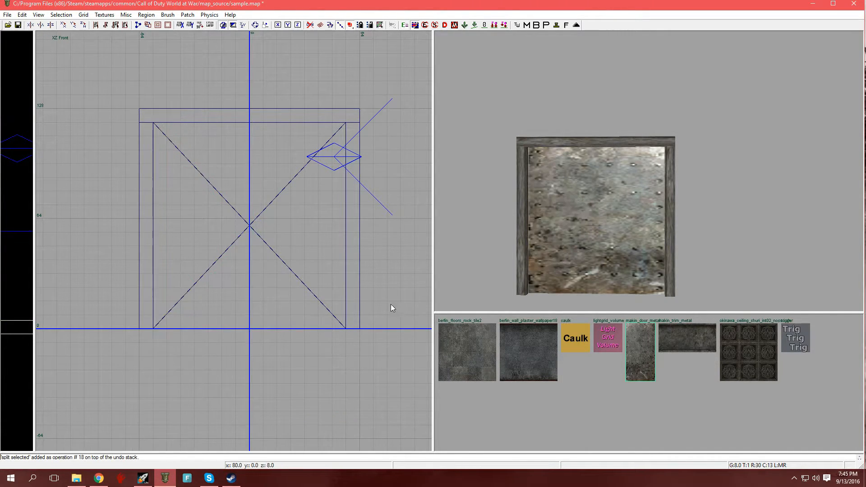
Convert the upper triangular door piece into its own script brushmodel and deselect it.
{"action": "left_click", "coordinate": [586, 161], "text": "shift"}
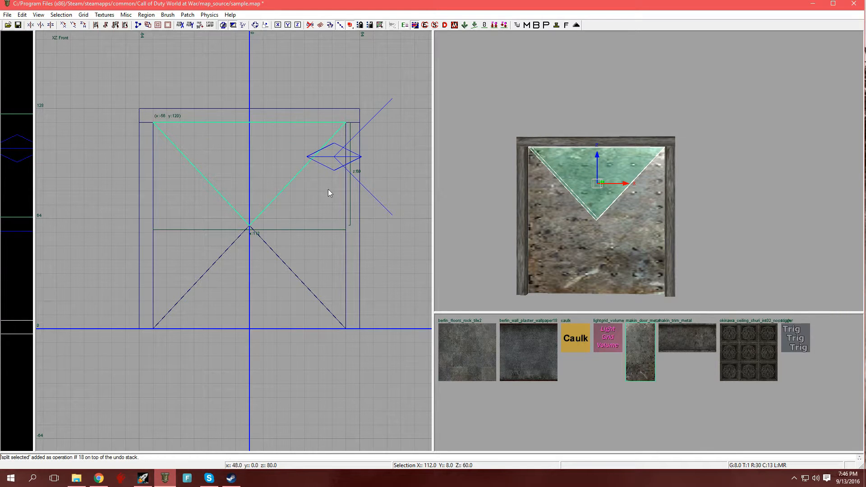
{"action": "right_click", "coordinate": [241, 163]}
{"action": "mouse_move", "coordinate": [319, 408]}
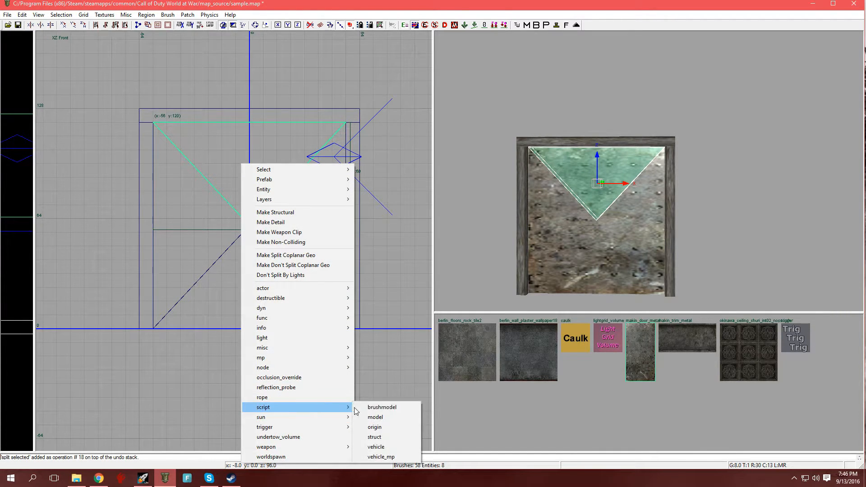
{"action": "left_click", "coordinate": [369, 408]}
{"action": "key", "text": "Escape"}
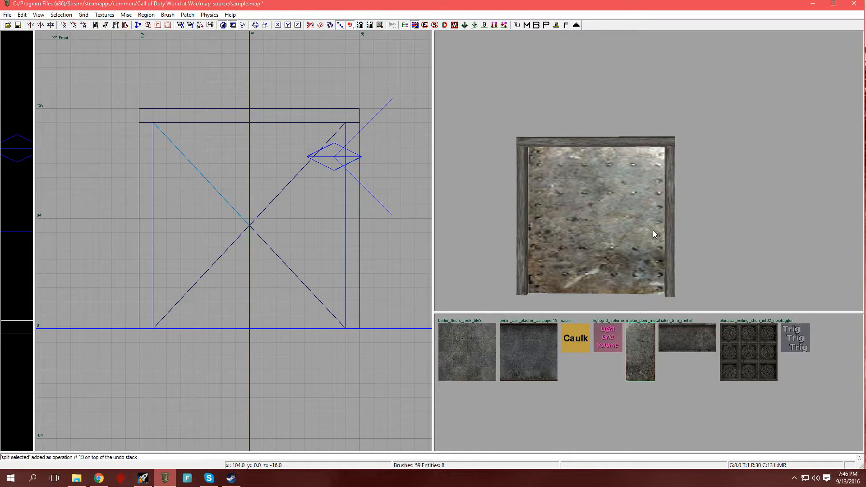
Convert the right triangular door piece into its own script brushmodel and deselect it.
{"action": "left_click", "coordinate": [653, 230], "text": "shift"}
{"action": "right_click", "coordinate": [306, 216]}
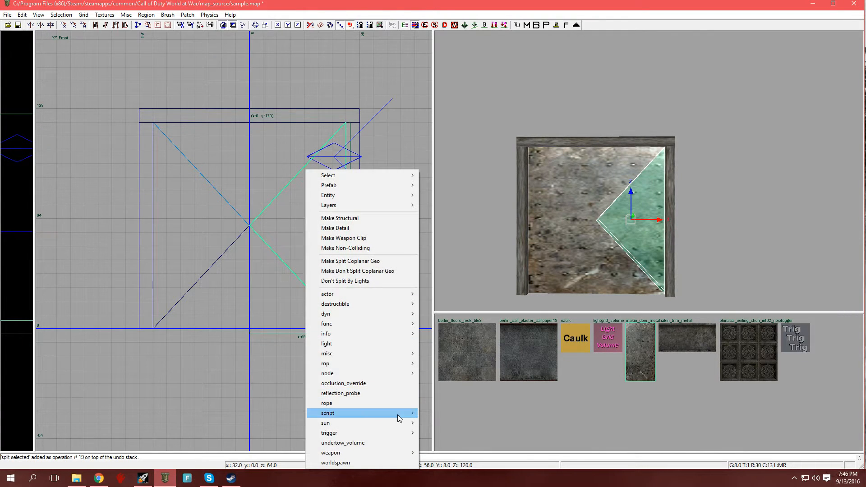
{"action": "mouse_move", "coordinate": [397, 415]}
{"action": "left_click", "coordinate": [445, 413]}
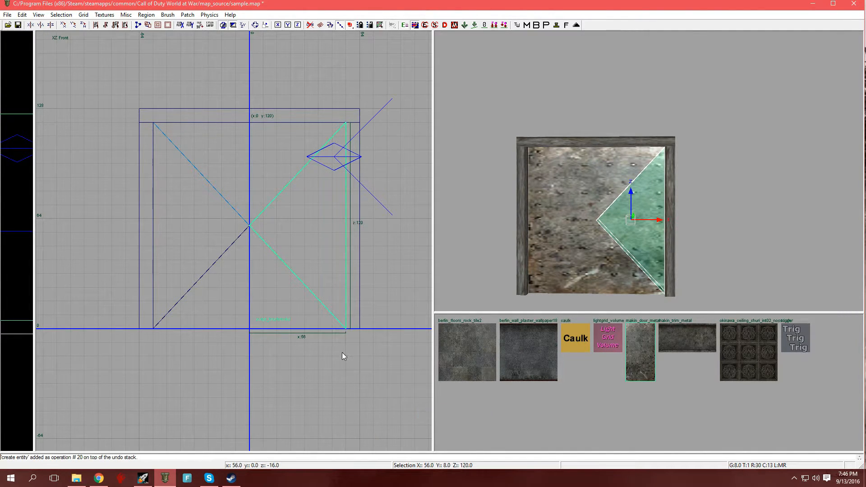
{"action": "key", "text": "Escape"}
Convert the lower triangular door piece into its own script brushmodel and deselect it.
{"action": "left_click", "coordinate": [580, 267], "text": "shift"}
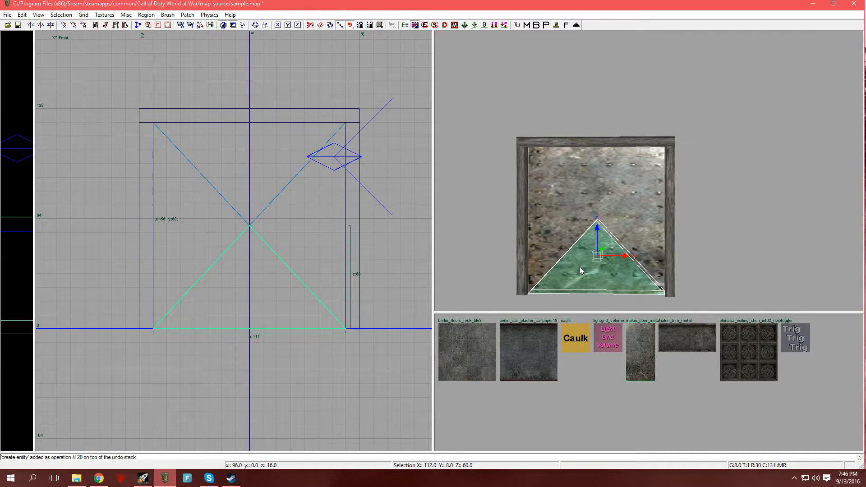
{"action": "right_click", "coordinate": [230, 288]}
{"action": "mouse_move", "coordinate": [306, 413]}
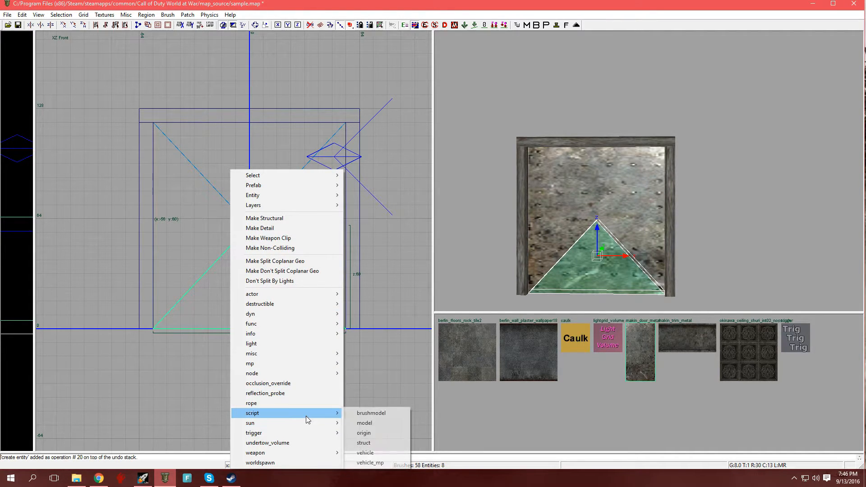
{"action": "left_click", "coordinate": [362, 414]}
{"action": "key", "text": "Escape"}
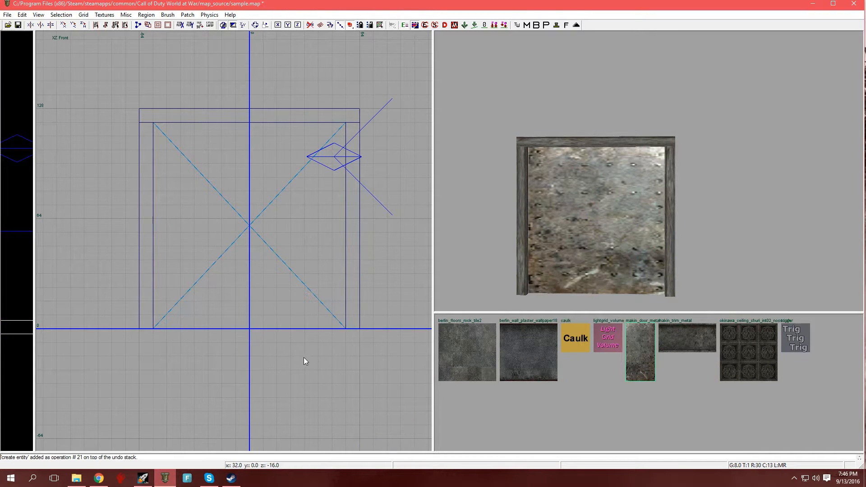
Examine in the front view whether each triangular door piece can be selected separately, and clear the selection.
{"action": "left_click", "coordinate": [188, 209], "text": "shift"}
{"action": "left_click", "coordinate": [231, 286], "text": "shift"}
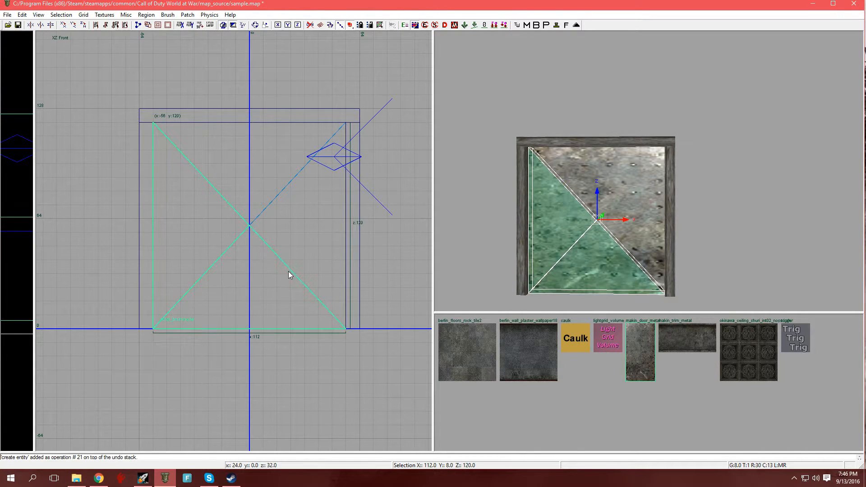
{"action": "left_click", "coordinate": [171, 240], "text": "shift"}
{"action": "left_click", "coordinate": [313, 245], "text": "shift"}
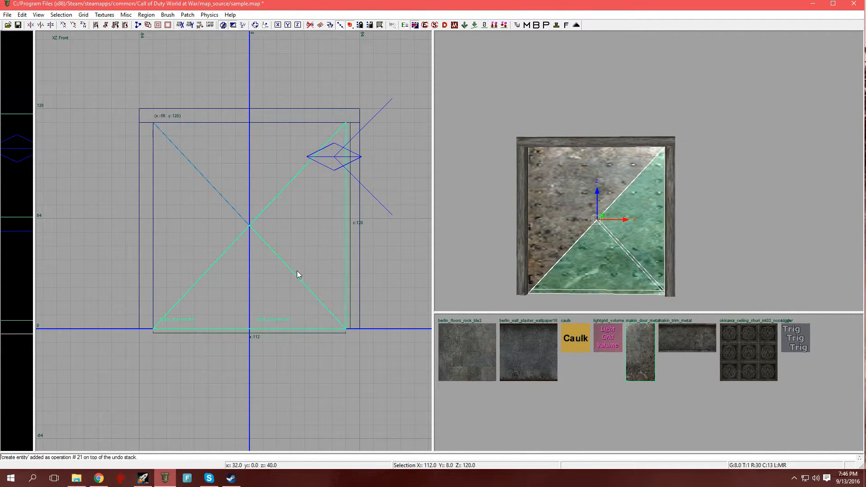
{"action": "left_click", "coordinate": [279, 273], "text": "shift"}
{"action": "left_click", "coordinate": [324, 262], "text": "shift"}
{"action": "left_click", "coordinate": [264, 180], "text": "shift"}
{"action": "left_click", "coordinate": [189, 231], "text": "shift"}
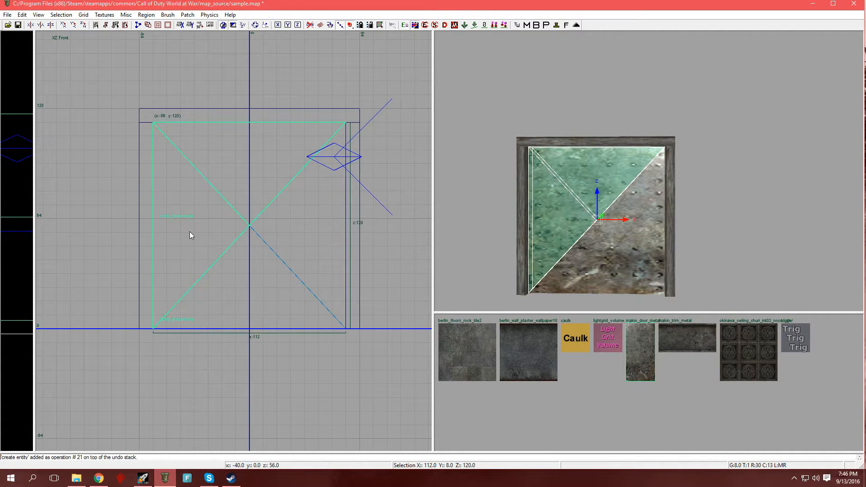
{"action": "left_click", "coordinate": [248, 275], "text": "shift"}
{"action": "left_click", "coordinate": [318, 248], "text": "shift"}
{"action": "key", "text": "Escape"}
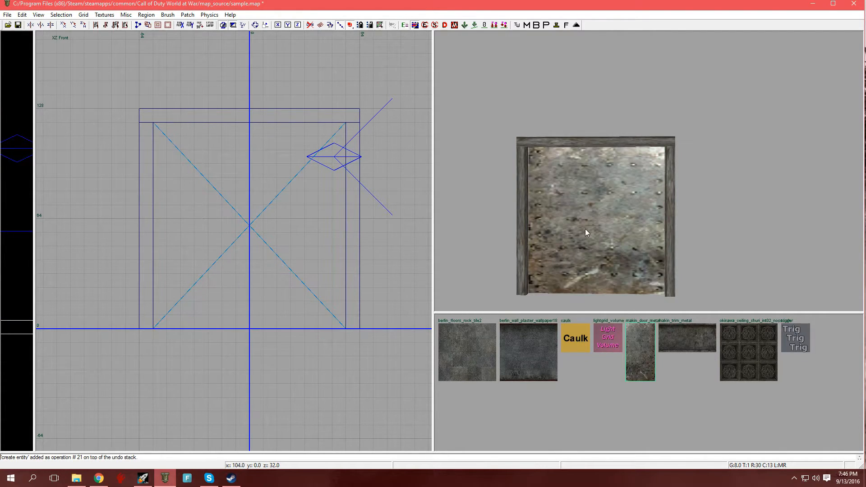
Select all four triangular door pieces and enable DYNAMICPATH in their entity properties.
{"action": "left_click", "coordinate": [564, 225], "text": "shift"}
{"action": "left_click", "coordinate": [586, 238], "text": "shift"}
{"action": "left_click", "coordinate": [634, 230], "text": "shift"}
{"action": "left_click", "coordinate": [593, 182], "text": "shift"}
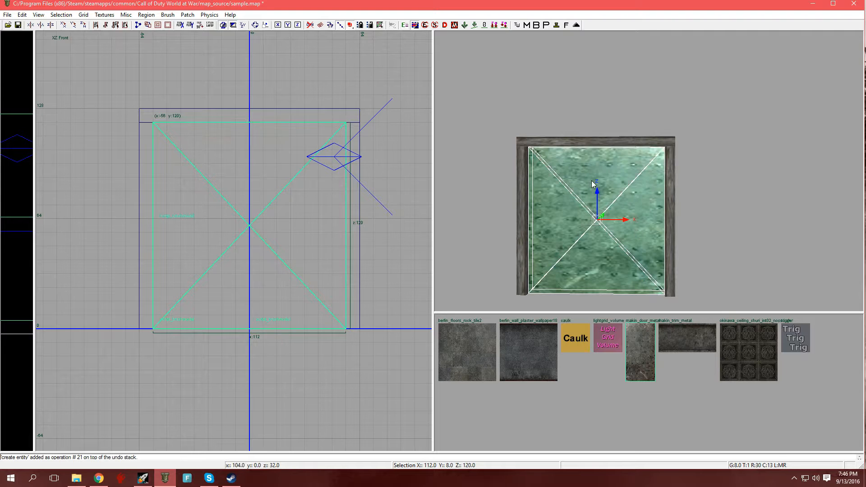
{"action": "key", "text": "n"}
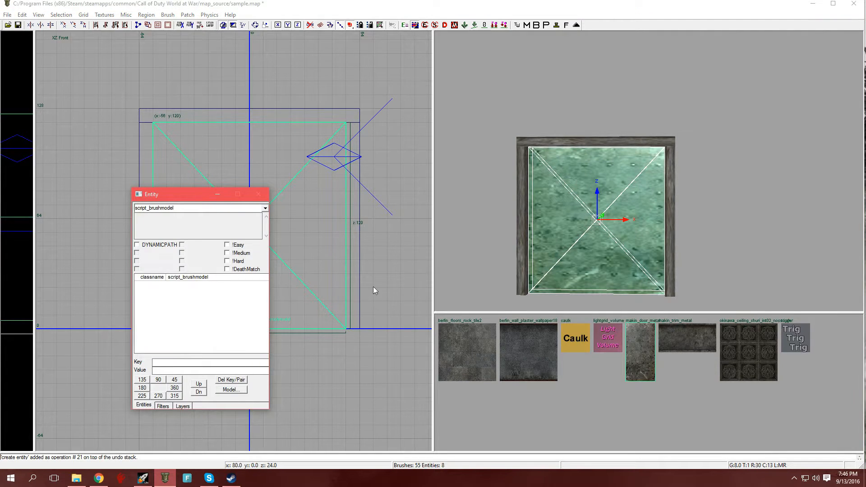
{"action": "left_click", "coordinate": [137, 246]}
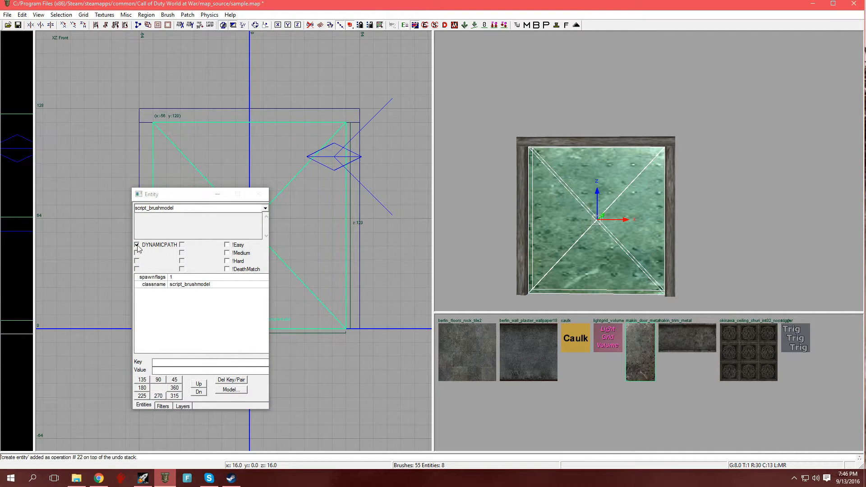
Add the key script_vector with the value 0 0 0 to all four door pieces and deselect them.
{"action": "left_click", "coordinate": [198, 363]}
{"action": "type", "text": "script"}
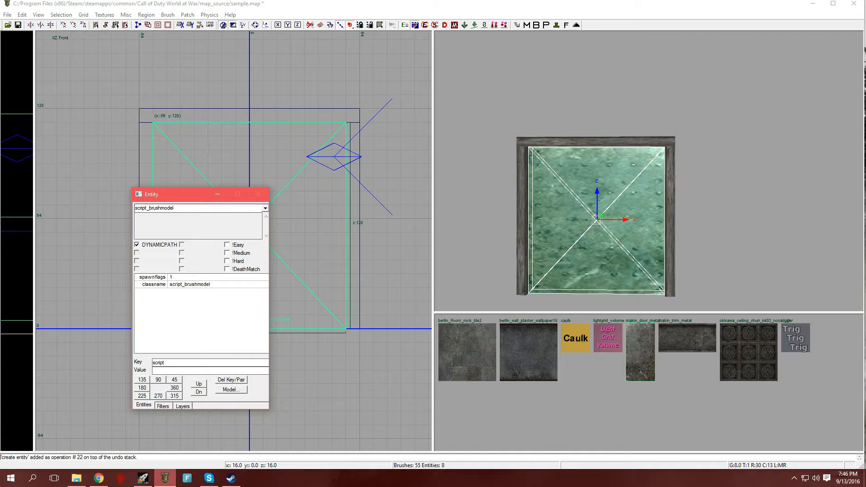
{"action": "type", "text": "_vet"}
{"action": "type", "text": "tor"}
{"action": "type", "text": "0"}
{"action": "type", "text": " 0 0"}
{"action": "key", "text": "Return"}
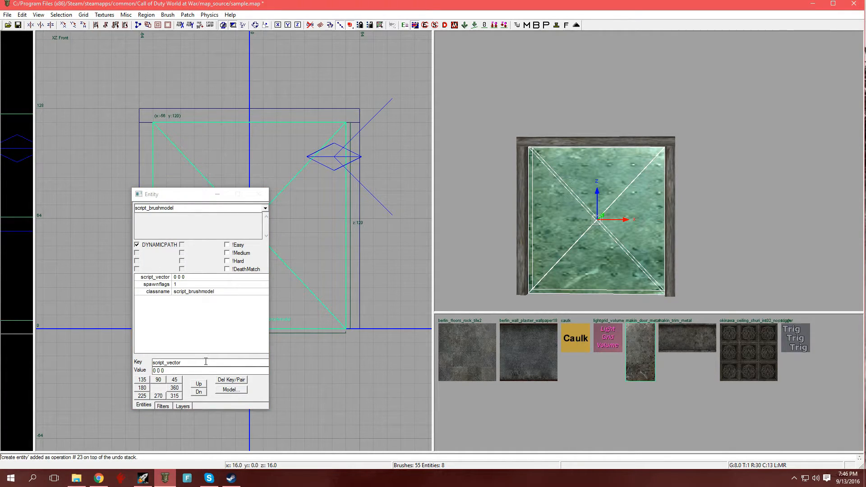
{"action": "key", "text": "Escape"}
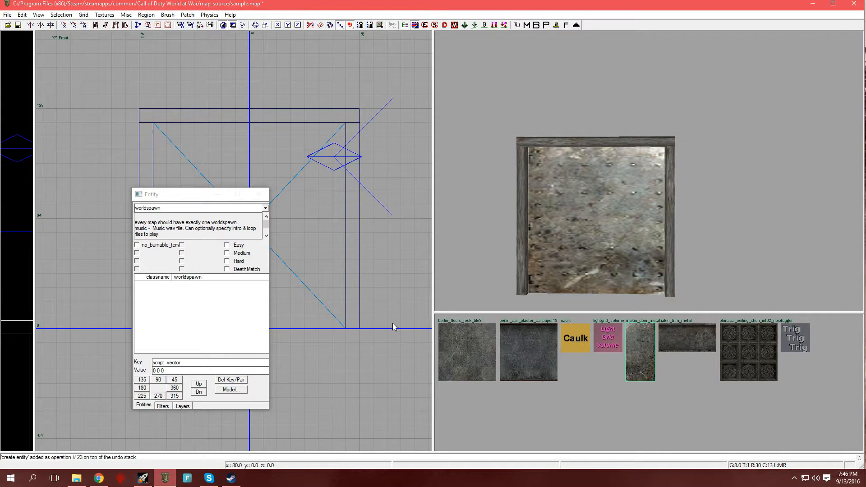
Select the four door pieces again, add the key script_transition_time with the value 5, and deselect them.
{"action": "left_click", "coordinate": [556, 222], "text": "shift"}
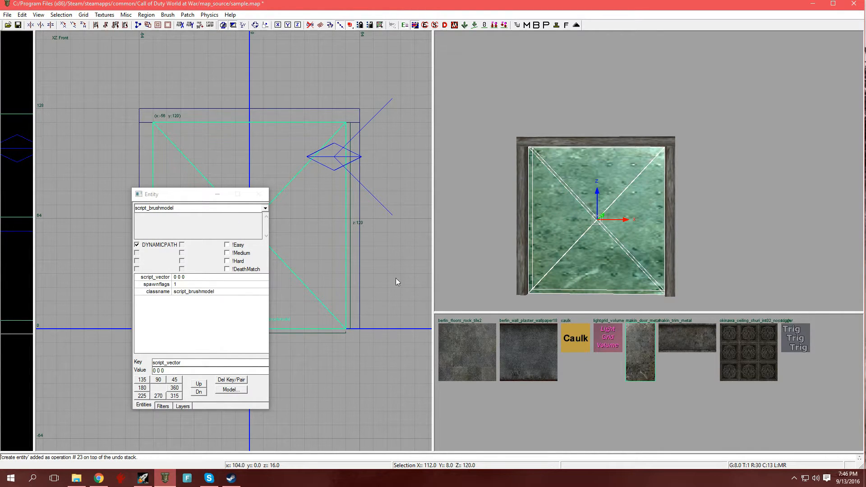
{"action": "left_click_drag", "start_coordinate": [186, 362], "coordinate": [129, 363]}
{"action": "type", "text": "scritp"}
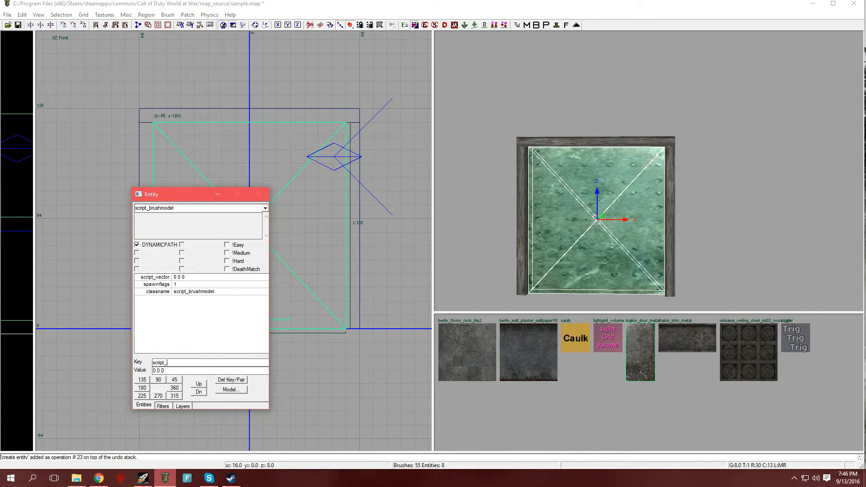
{"action": "type", "text": "ion"}
{"action": "type", "text": "_tim"}
{"action": "type", "text": "5"}
{"action": "key", "text": "Return"}
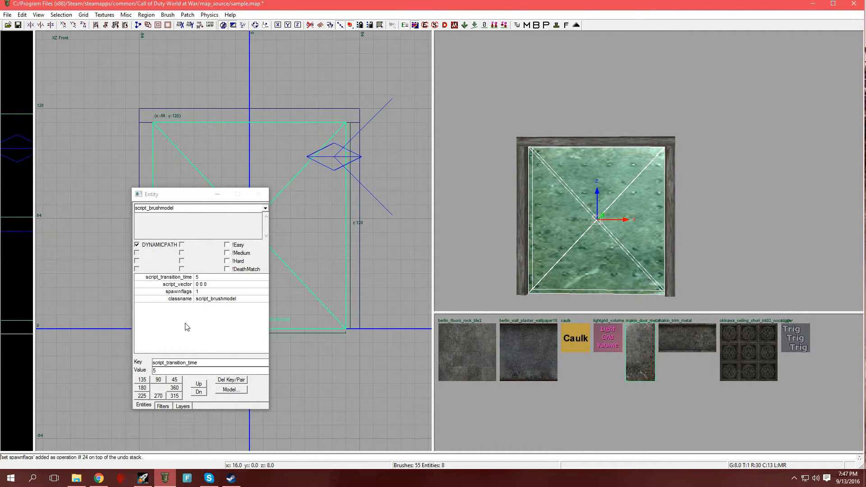
{"action": "key", "text": "Escape"}
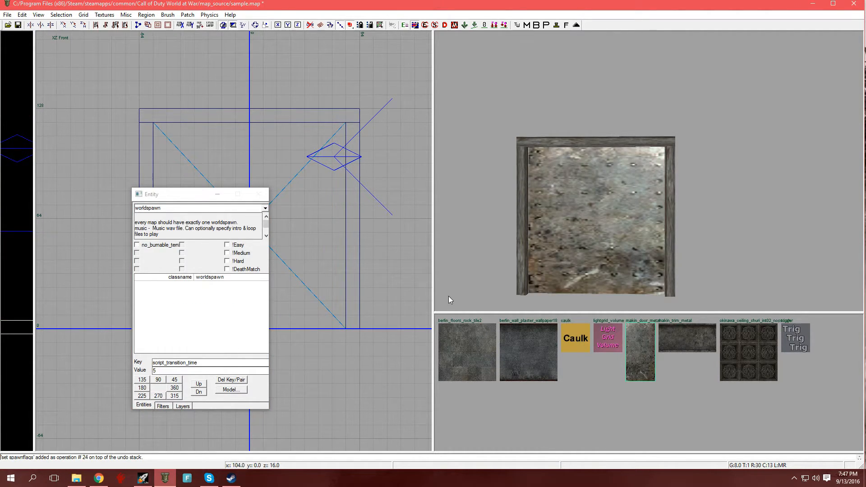
Set the left triangular door piece's script_vector to -100 0 0 and deselect it.
{"action": "left_click", "coordinate": [550, 210], "text": "shift"}
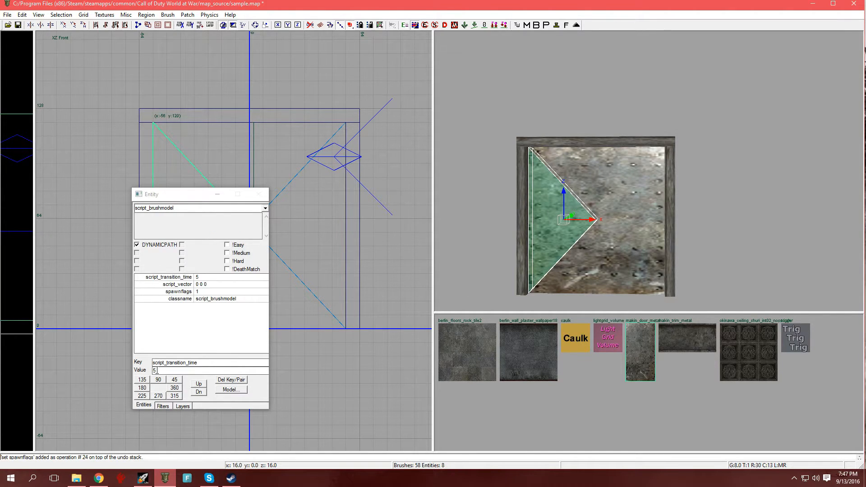
{"action": "left_click", "coordinate": [162, 371]}
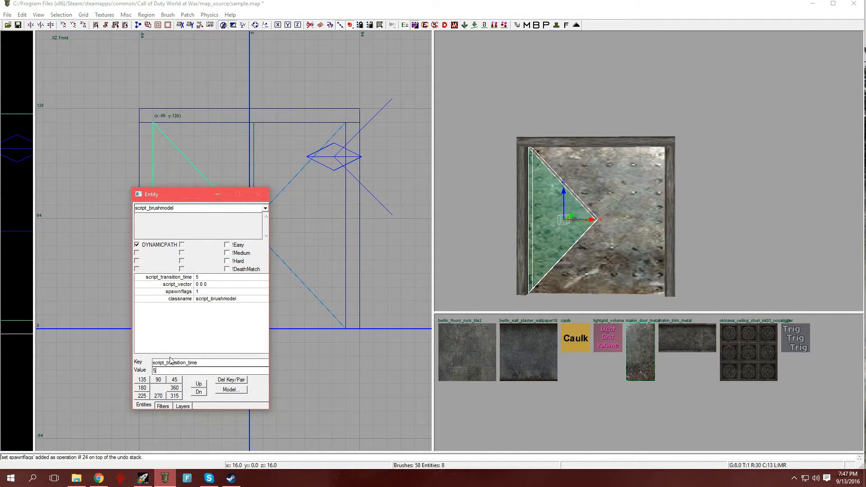
{"action": "left_click", "coordinate": [186, 285]}
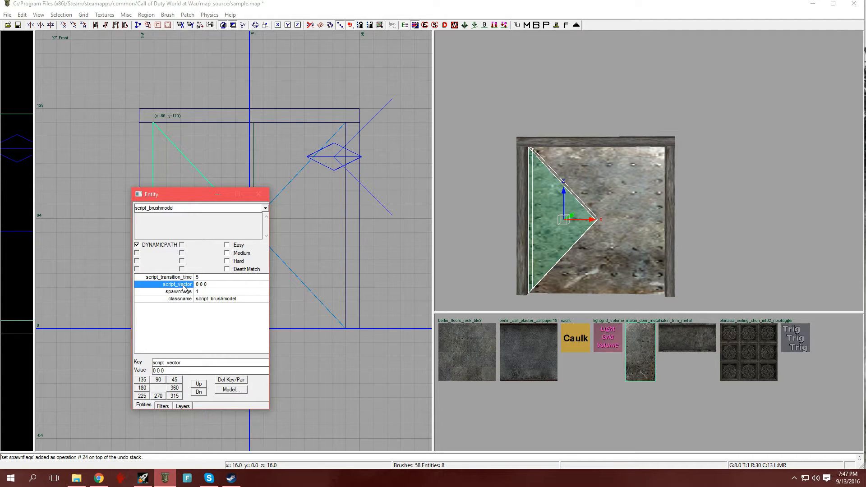
{"action": "left_click", "coordinate": [155, 373]}
{"action": "right_click_drag", "start_coordinate": [586, 261], "coordinate": [586, 262]}
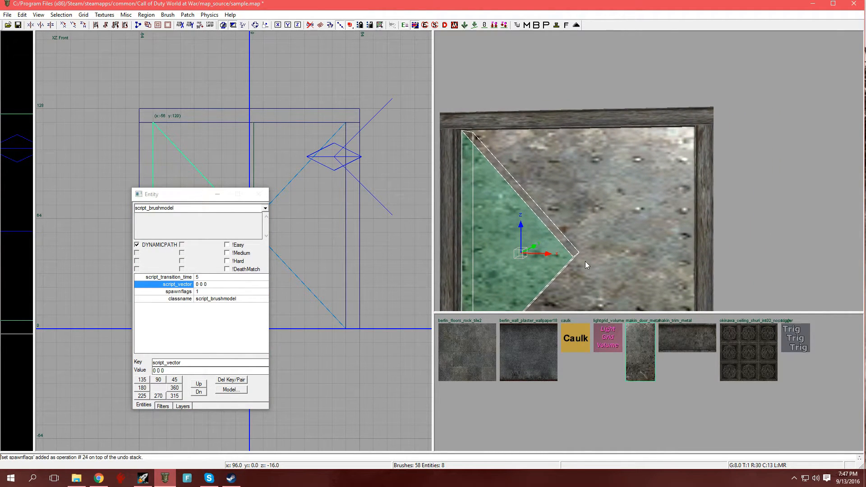
{"action": "left_click", "coordinate": [153, 370]}
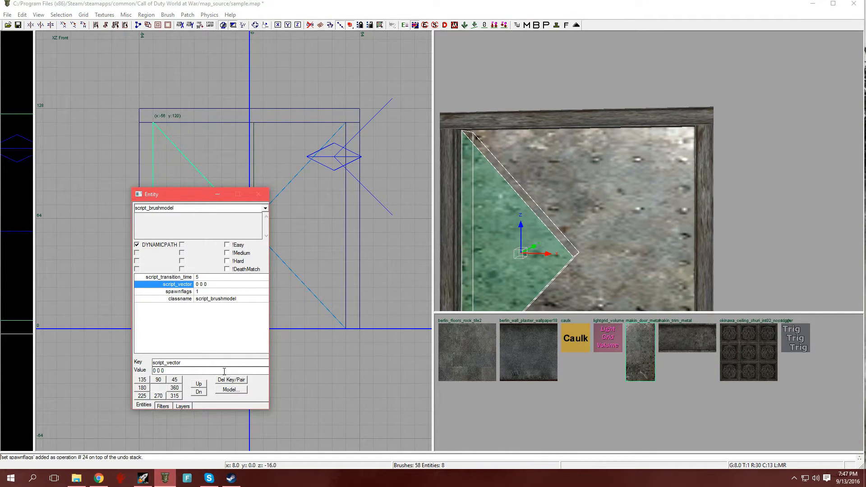
{"action": "type", "text": "-10"}
{"action": "key", "text": "Return"}
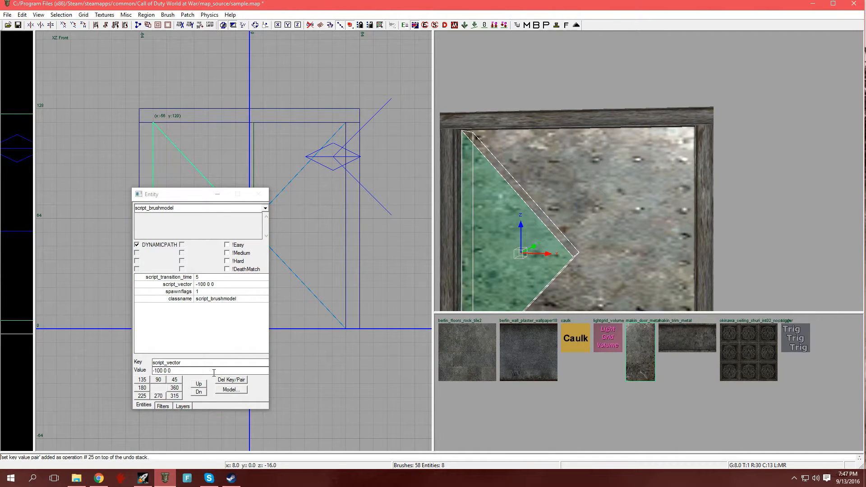
{"action": "key", "text": "Escape"}
Set the right triangular door piece's script_vector to 100 0 0 and deselect it.
{"action": "left_click", "coordinate": [637, 239], "text": "shift"}
{"action": "mouse_move", "coordinate": [638, 239]}
{"action": "right_mouse_down"}
{"action": "mouse_move", "coordinate": [637, 262]}
{"action": "mouse_move", "coordinate": [634, 242]}
{"action": "right_mouse_up"}
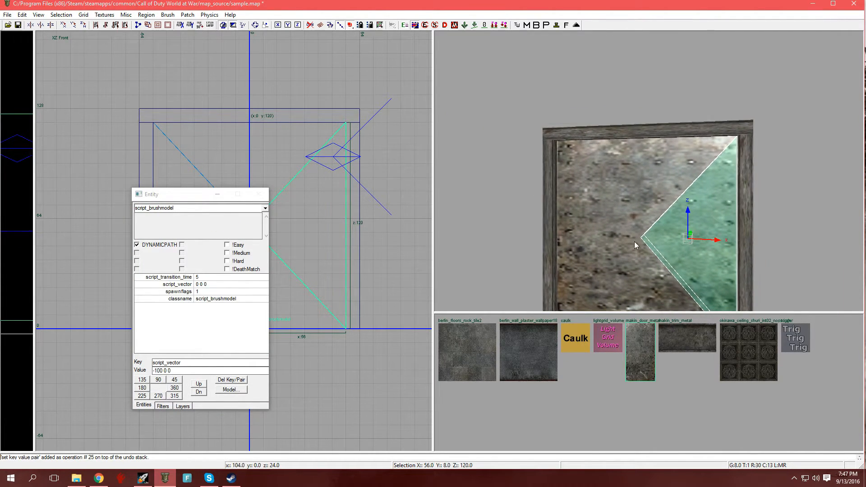
{"action": "left_click", "coordinate": [155, 371]}
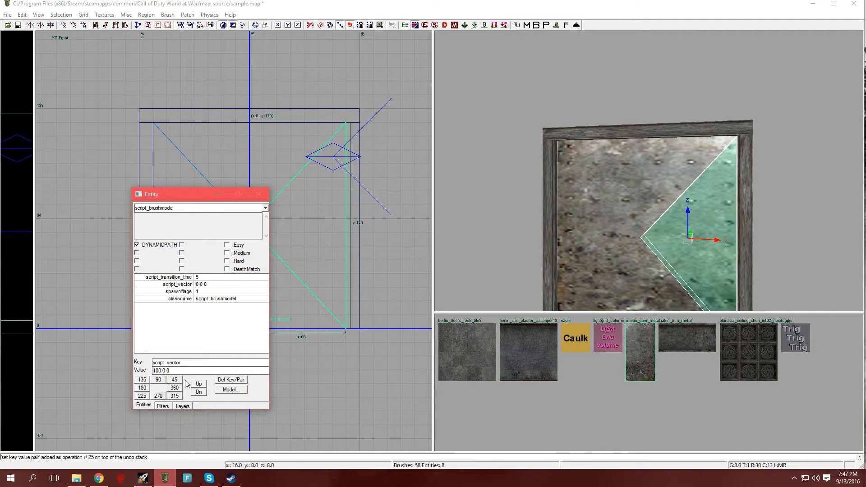
{"action": "key", "text": "Return"}
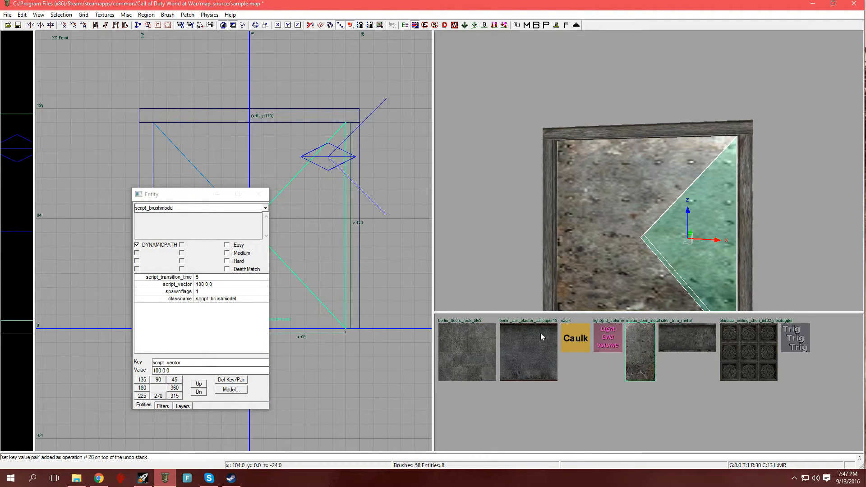
{"action": "key", "text": "Escape"}
Set the upper triangular door piece's script_vector to 0 0 100 and deselect it.
{"action": "left_click", "coordinate": [642, 186], "text": "shift"}
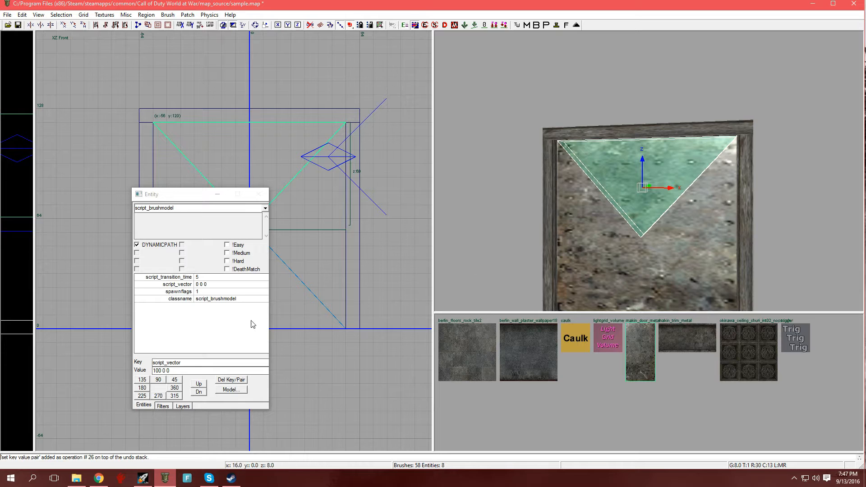
{"action": "left_click", "coordinate": [158, 370]}
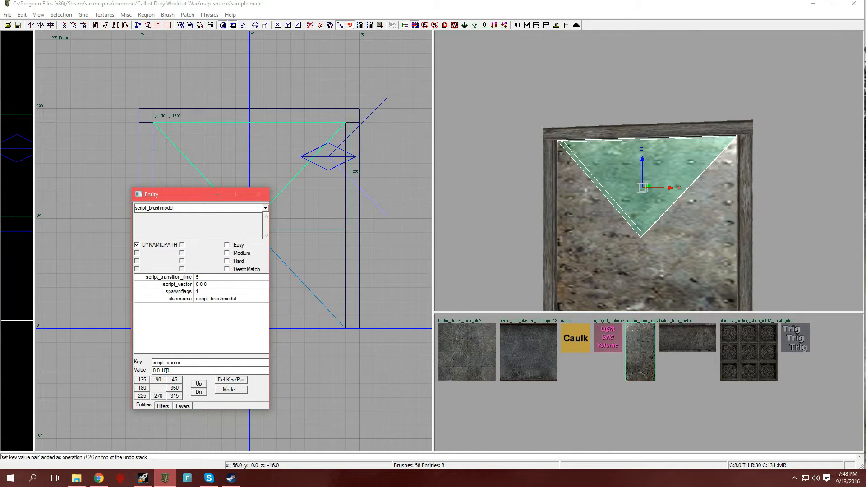
{"action": "key", "text": "Return"}
{"action": "key", "text": "Escape"}
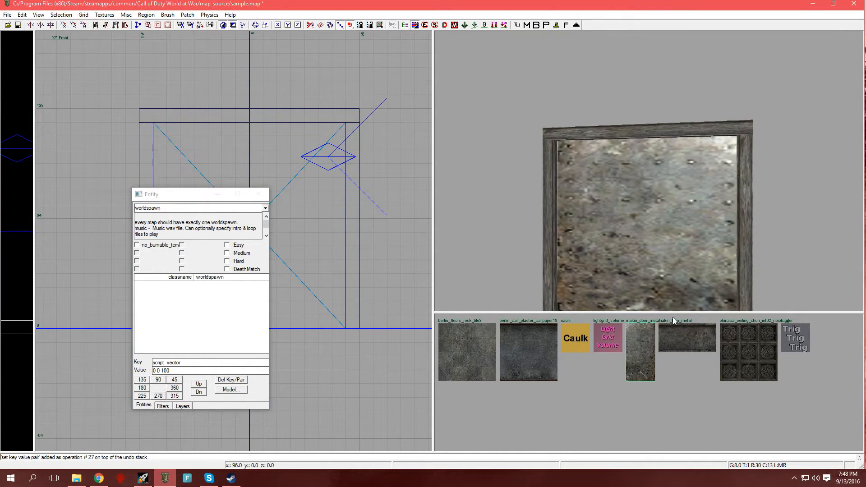
Set the lower triangular door piece's script_vector to 0 0 -100, deselect it and close the entity properties.
{"action": "left_click", "coordinate": [648, 281], "text": "shift"}
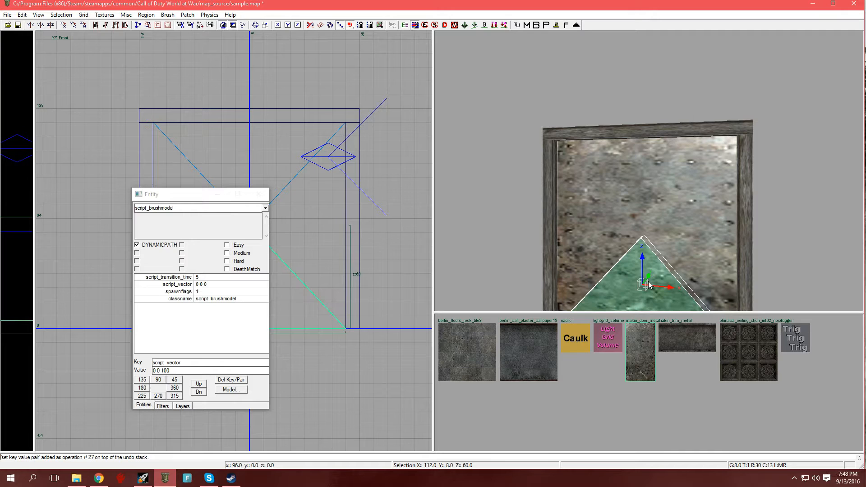
{"action": "left_click", "coordinate": [161, 370]}
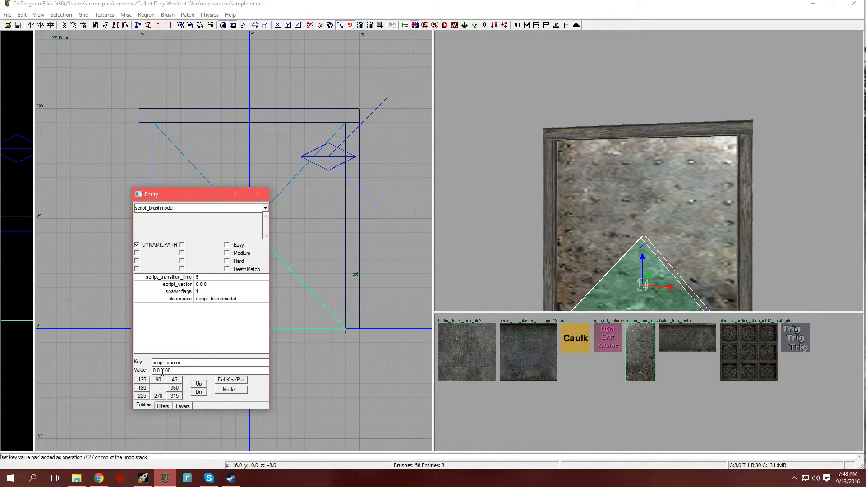
{"action": "key", "text": "BackSpace"}
{"action": "key", "text": "Return"}
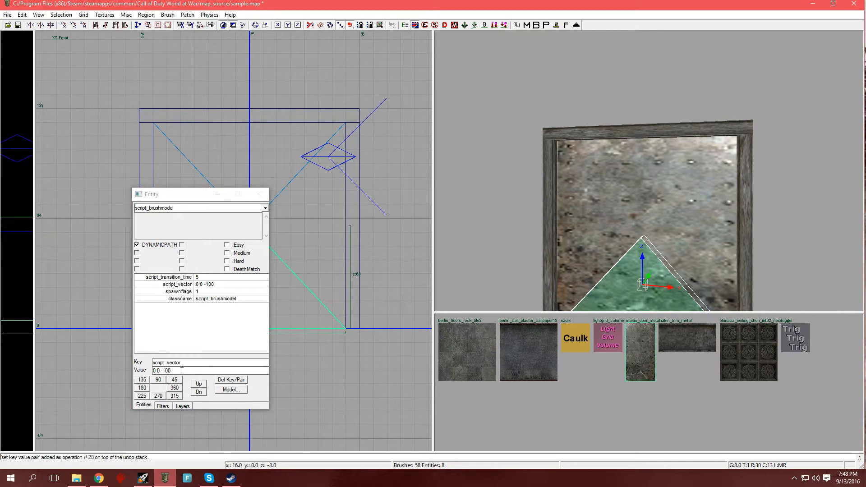
{"action": "key", "text": "Escape"}
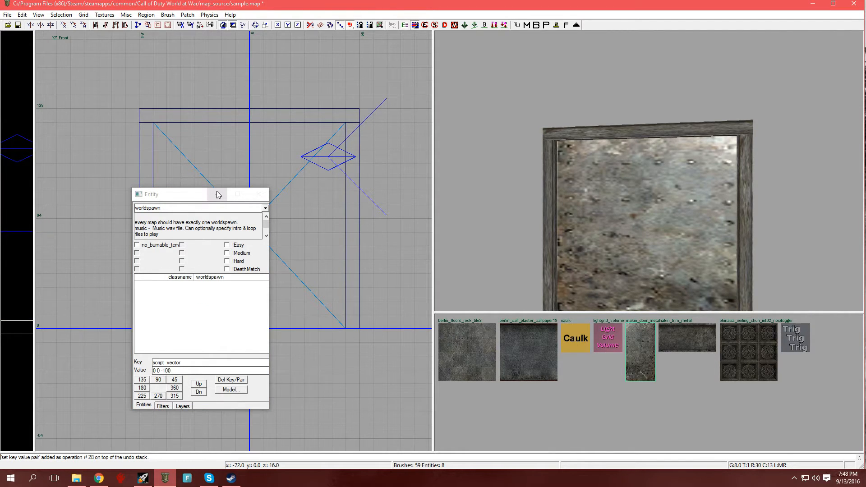
{"action": "left_click", "coordinate": [183, 195]}
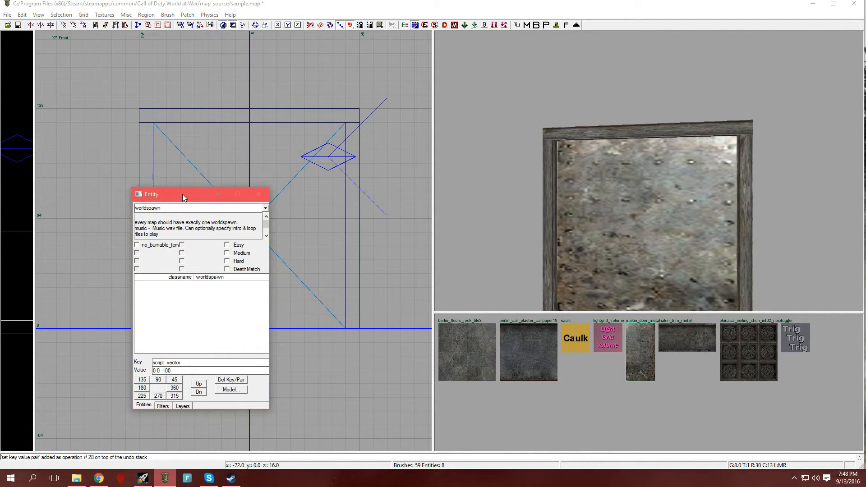
{"action": "key", "text": "Escape"}
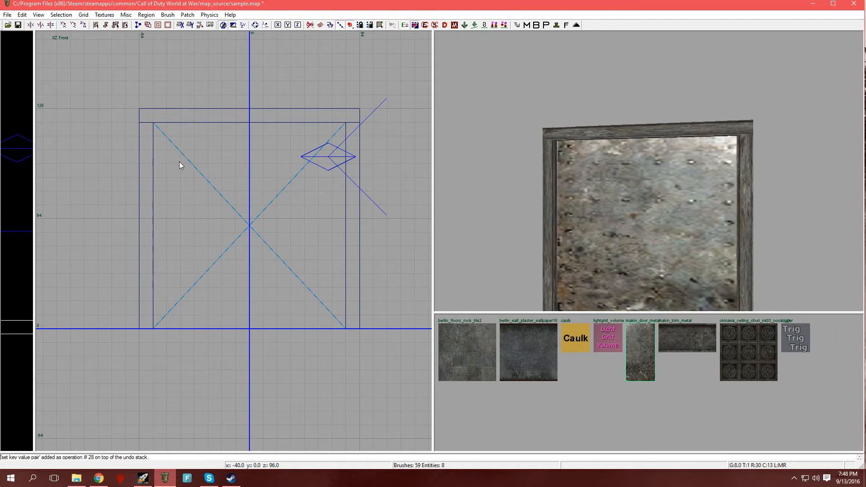
Draw a brush about 80 by 72 units over the door in the front view and make it a trigger_use entity.
{"action": "mouse_move", "coordinate": [179, 163]}
{"action": "left_mouse_down"}
{"action": "mouse_move", "coordinate": [305, 283]}
{"action": "mouse_move", "coordinate": [326, 288]}
{"action": "left_mouse_up"}
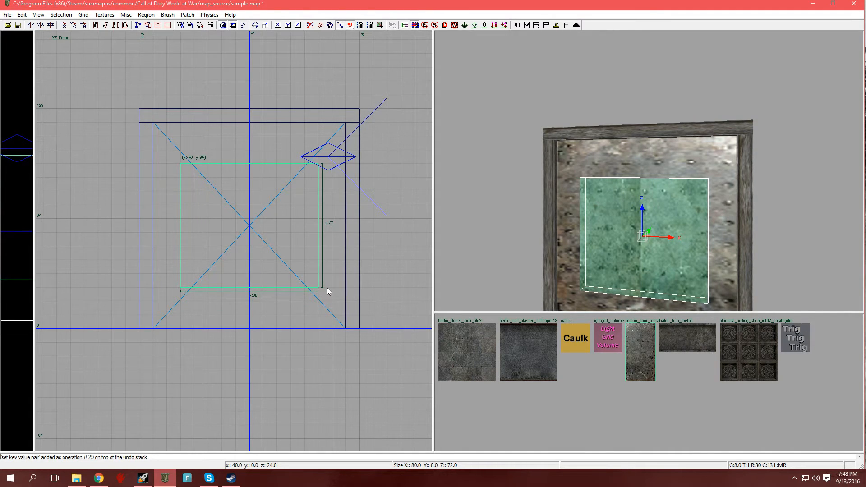
{"action": "key", "text": "Delete"}
{"action": "right_click", "coordinate": [253, 242]}
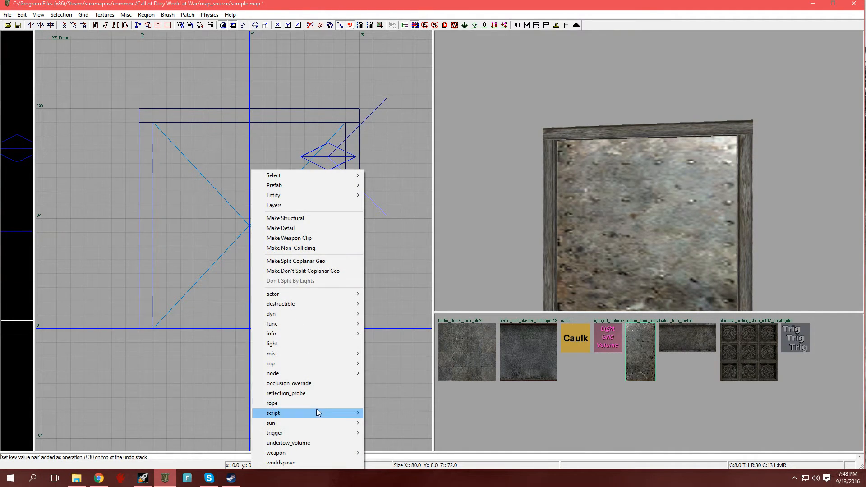
{"action": "mouse_move", "coordinate": [310, 432]}
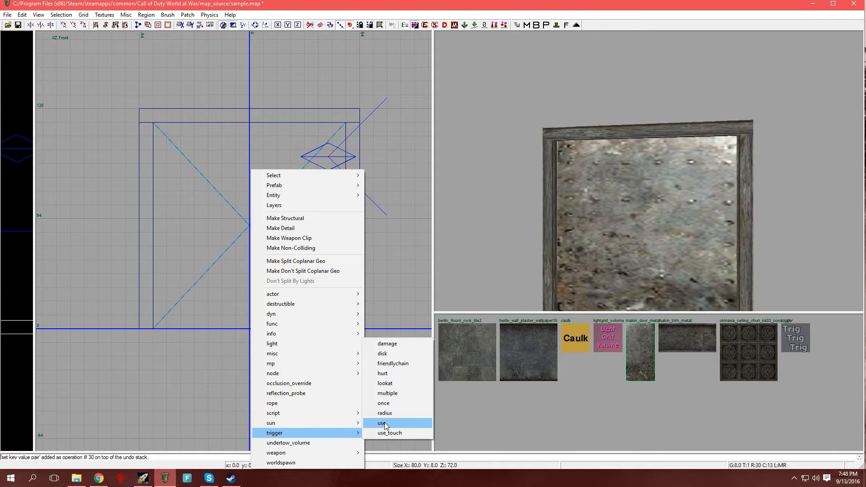
{"action": "left_click", "coordinate": [382, 423]}
Shape the trigger to 80 × 8 × 72 units and place it against the door pieces' face using the side view.
{"action": "left_click_drag", "start_coordinate": [212, 204], "coordinate": [211, 137]}
{"action": "left_click_drag", "start_coordinate": [280, 204], "coordinate": [353, 226]}
{"action": "left_click_drag", "start_coordinate": [284, 266], "coordinate": [287, 307]}
{"action": "key", "text": "ctrl+Tab"}
{"action": "mouse_move", "coordinate": [209, 245]}
{"action": "left_mouse_down"}
{"action": "mouse_move", "coordinate": [183, 237]}
{"action": "mouse_move", "coordinate": [275, 247]}
{"action": "mouse_move", "coordinate": [245, 241]}
{"action": "left_mouse_up"}
{"action": "key", "text": "Escape"}
{"action": "mouse_move", "coordinate": [608, 234]}
{"action": "right_mouse_down"}
{"action": "mouse_move", "coordinate": [605, 203]}
{"action": "mouse_move", "coordinate": [609, 229]}
{"action": "right_mouse_up"}
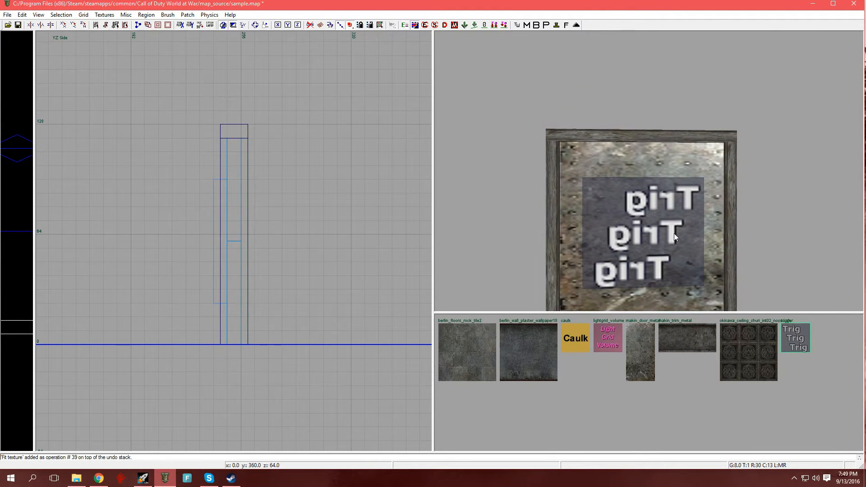
Select the trigger and add the key targetname with the value zombie_door in its entity properties.
{"action": "left_click", "coordinate": [653, 234], "text": "shift"}
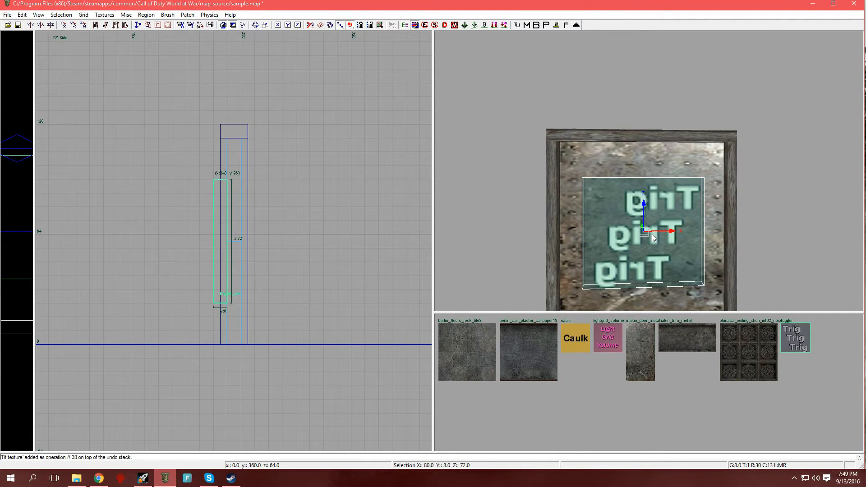
{"action": "key", "text": "n"}
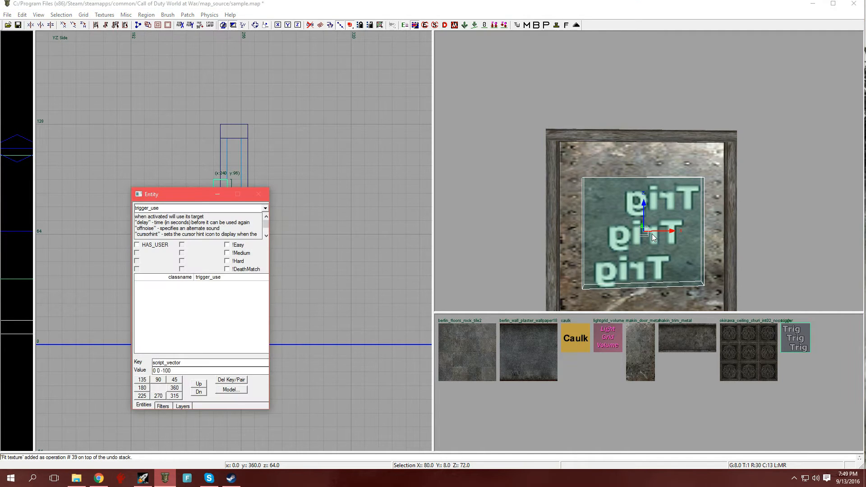
{"action": "left_click_drag", "start_coordinate": [192, 364], "coordinate": [143, 365]}
{"action": "type", "text": "targetname"}
{"action": "key", "text": "Return"}
{"action": "type", "text": "zombie_door"}
{"action": "key", "text": "Return"}
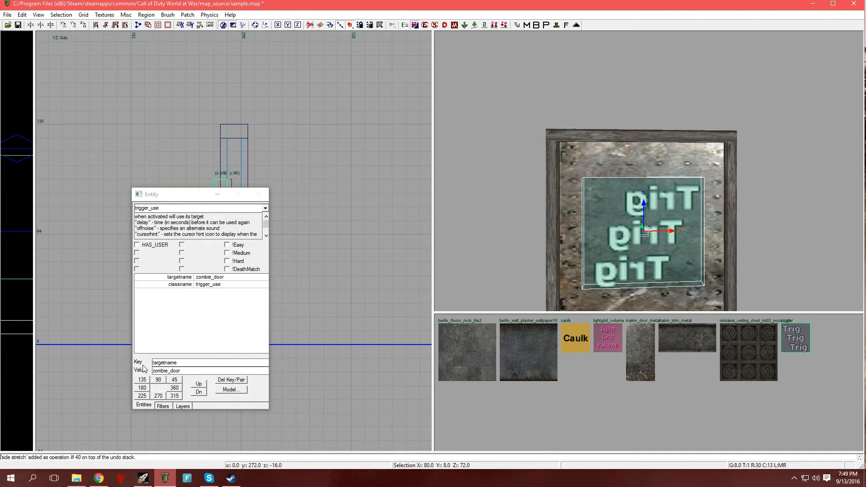
Add the key script_noteworthy with the value magic_door to the trigger.
{"action": "left_click_drag", "start_coordinate": [188, 363], "coordinate": [113, 369]}
{"action": "type", "text": "script_notewo"}
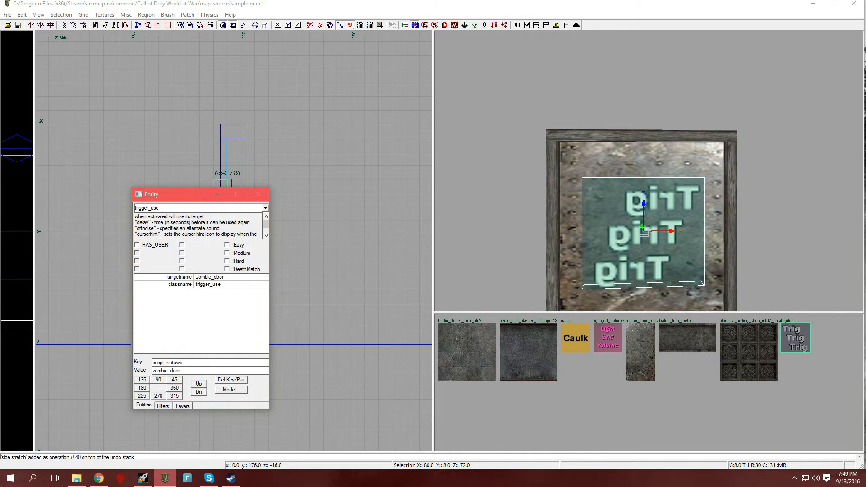
{"action": "type", "text": "rthy"}
{"action": "key", "text": "Tab"}
{"action": "type", "text": "magic_door"}
{"action": "key", "text": "Return"}
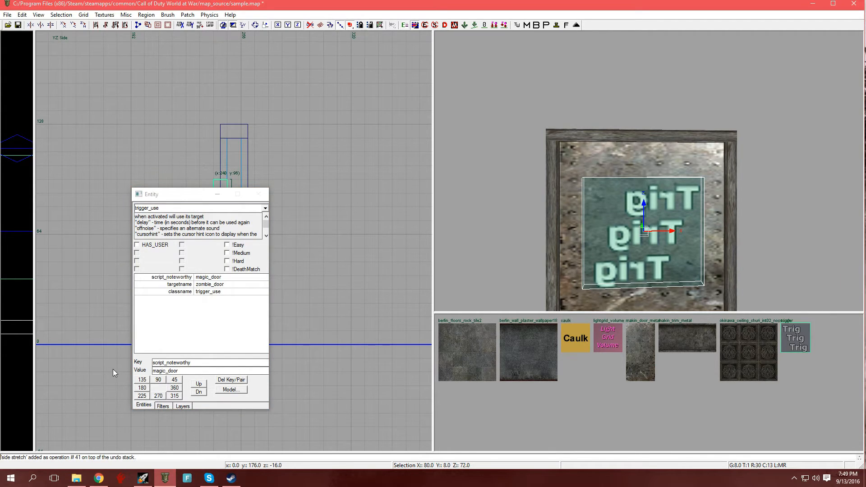
Add the key zombie_cost with the value 100 to the trigger and deselect it.
{"action": "left_click", "coordinate": [210, 362]}
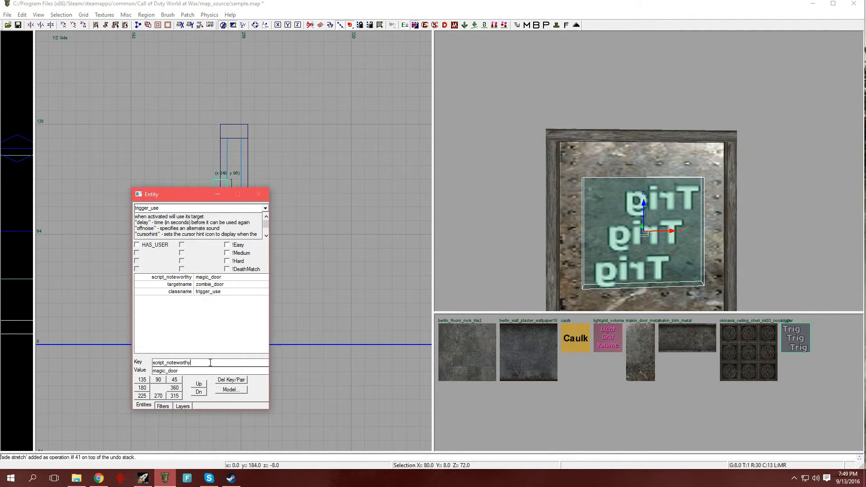
{"action": "key", "text": "BackSpace"}
{"action": "key", "text": "BackSpace"}
{"action": "key", "text": "BackSpace"}
{"action": "key", "text": "BackSpace"}
{"action": "key", "text": "BackSpace"}
{"action": "key", "text": "BackSpace"}
{"action": "key", "text": "BackSpace"}
{"action": "key", "text": "BackSpace"}
{"action": "key", "text": "BackSpace"}
{"action": "key", "text": "BackSpace"}
{"action": "key", "text": "BackSpace"}
{"action": "key", "text": "BackSpace"}
{"action": "key", "text": "BackSpace"}
{"action": "key", "text": "BackSpace"}
{"action": "key", "text": "BackSpace"}
{"action": "key", "text": "BackSpace"}
{"action": "type", "text": "zombie_cost"}
{"action": "key", "text": "BackSpace"}
{"action": "key", "text": "BackSpace"}
{"action": "key", "text": "BackSpace"}
{"action": "key", "text": "BackSpace"}
{"action": "key", "text": "BackSpace"}
{"action": "key", "text": "BackSpace"}
{"action": "key", "text": "BackSpace"}
{"action": "key", "text": "BackSpace"}
{"action": "key", "text": "BackSpace"}
{"action": "key", "text": "BackSpace"}
{"action": "key", "text": "Return"}
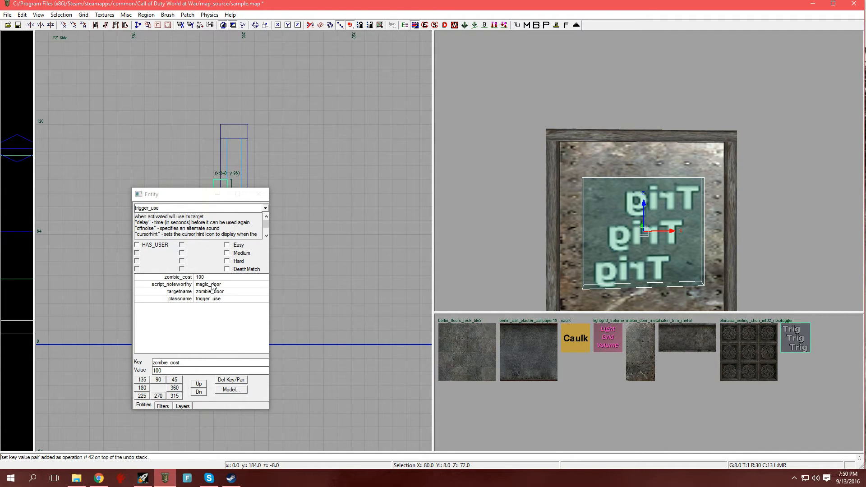
{"action": "key", "text": "Escape"}
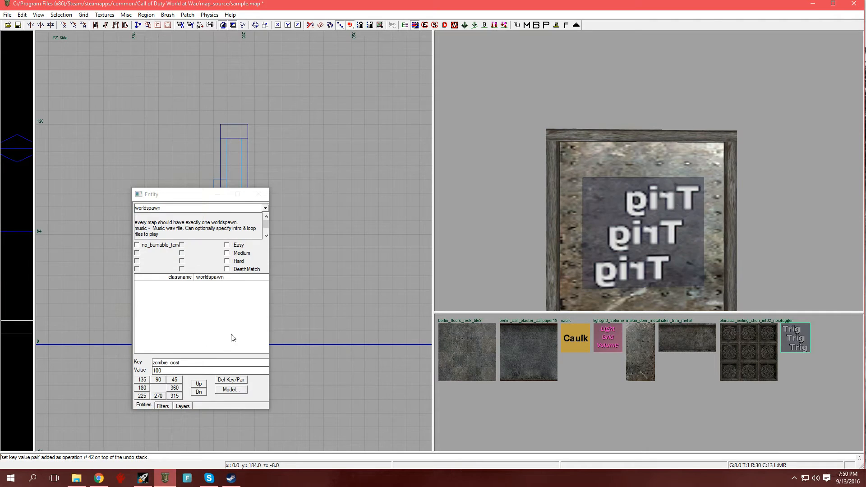
Select the trigger and the upper triangular door piece, link them as trigger and target, and deselect them.
{"action": "left_click", "coordinate": [625, 225], "text": "shift"}
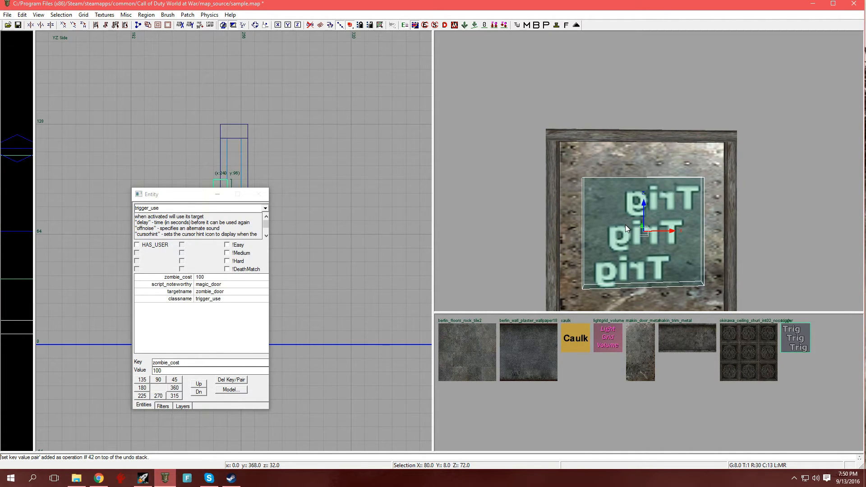
{"action": "left_click", "coordinate": [638, 151], "text": "shift"}
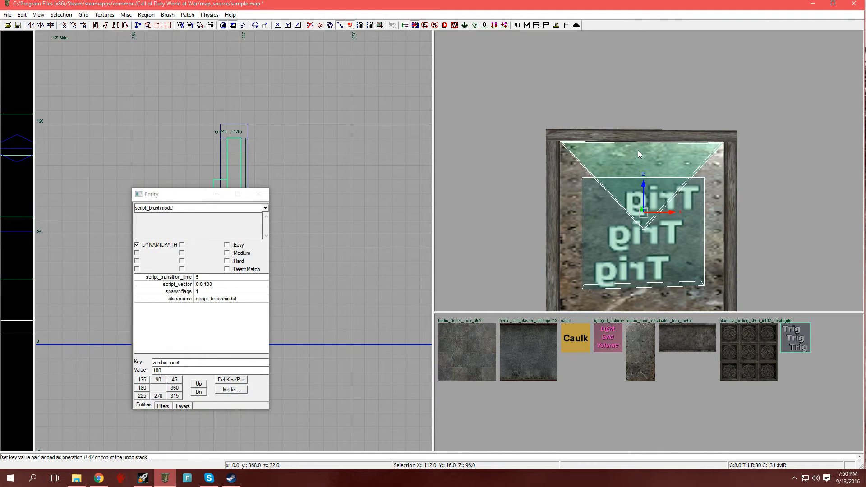
{"action": "key", "text": "w"}
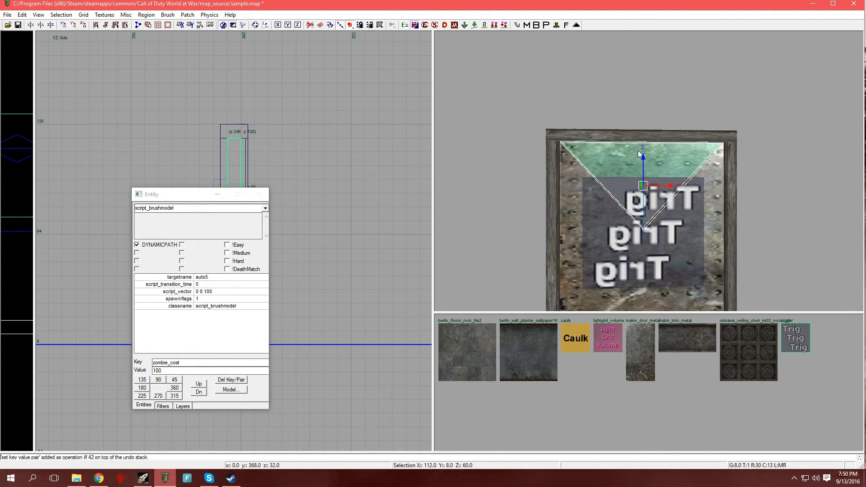
{"action": "mouse_move", "coordinate": [637, 150]}
{"action": "right_mouse_down"}
{"action": "mouse_move", "coordinate": [677, 131]}
{"action": "mouse_move", "coordinate": [640, 135]}
{"action": "mouse_move", "coordinate": [658, 235]}
{"action": "right_mouse_up"}
{"action": "key", "text": "Escape"}
Select the trigger and the lower triangular door piece, link them as trigger and target, and deselect them.
{"action": "left_click", "coordinate": [647, 226], "text": "shift"}
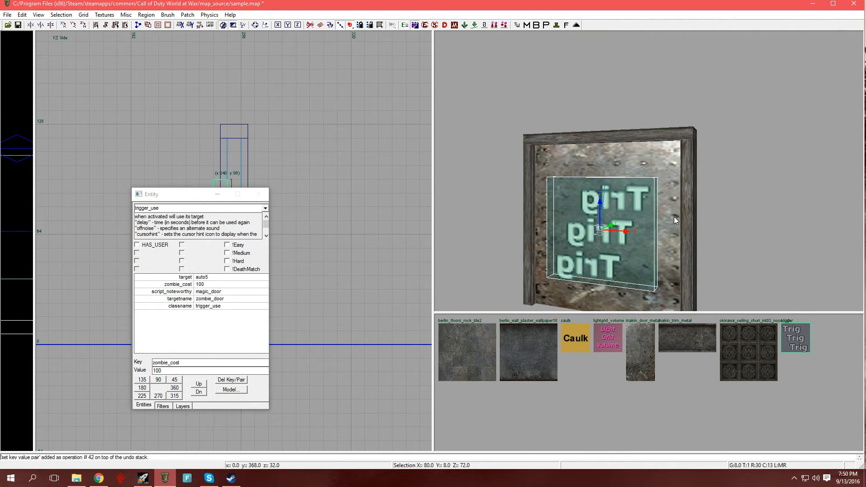
{"action": "left_click", "coordinate": [599, 293], "text": "shift"}
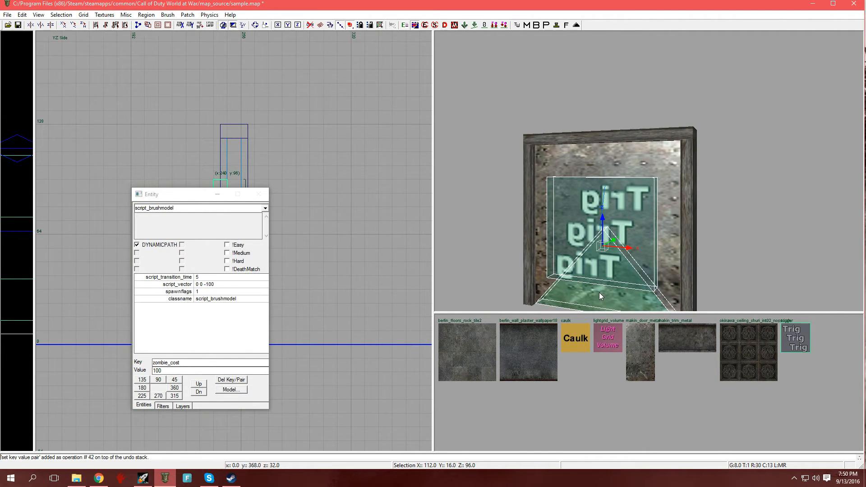
{"action": "key", "text": "ctrl+k"}
{"action": "key", "text": "Escape"}
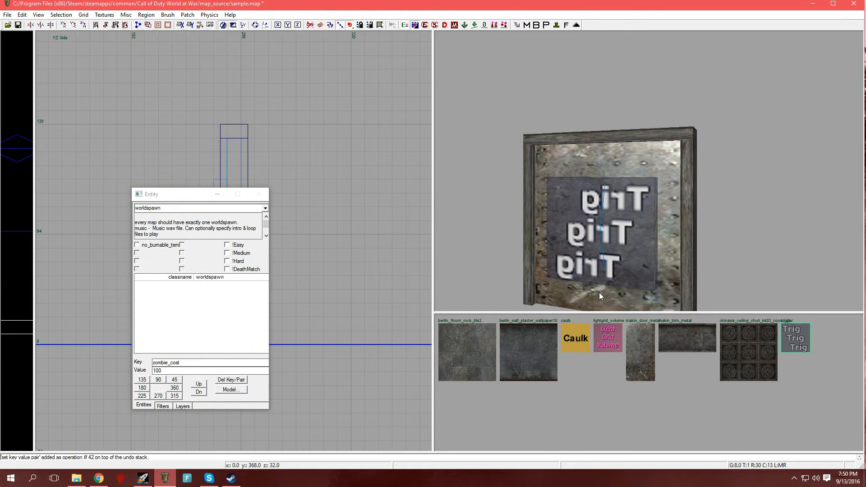
Select the trigger and the left triangular door piece, link the trigger to it, and clear the selection.
{"action": "left_click", "coordinate": [584, 230], "text": "shift"}
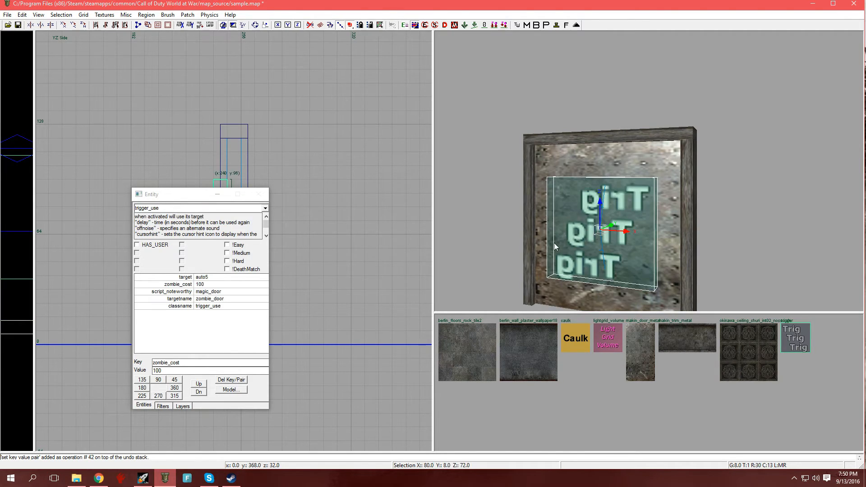
{"action": "left_click", "coordinate": [539, 216], "text": "shift"}
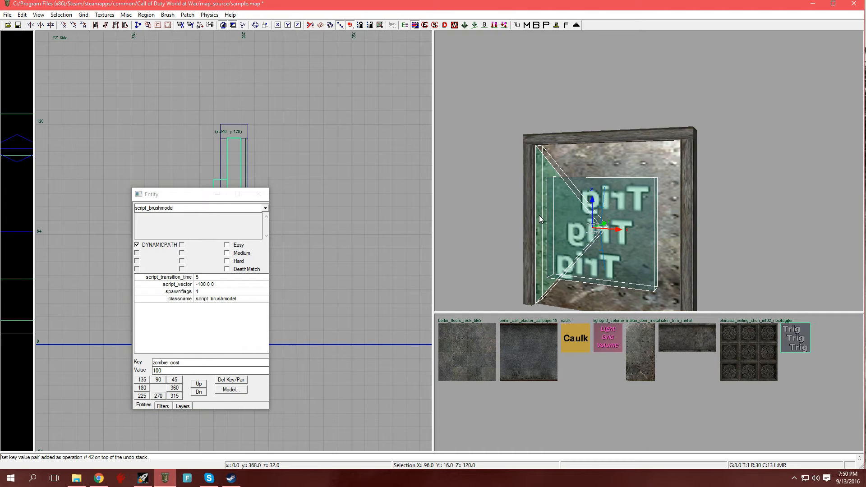
{"action": "key", "text": "w"}
{"action": "key", "text": "Escape"}
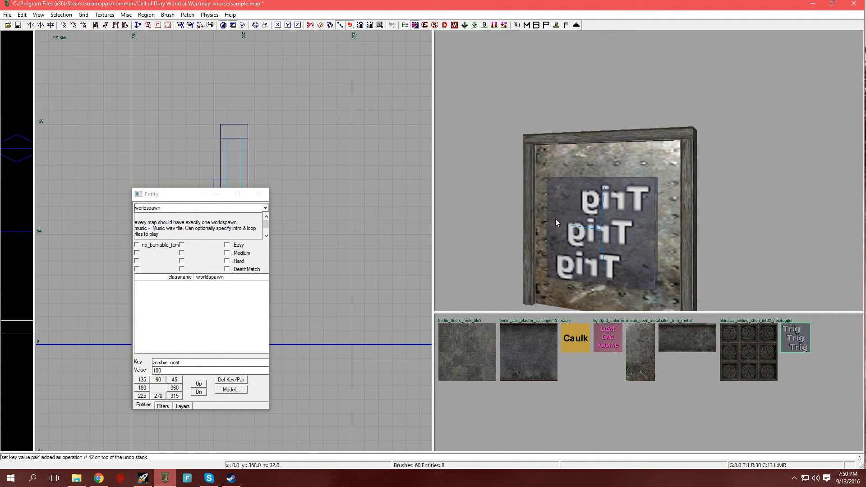
Select the trigger and the right triangular door piece, link the trigger to it, and clear the selection.
{"action": "left_click", "coordinate": [635, 230], "text": "shift"}
{"action": "left_click", "coordinate": [666, 223], "text": "shift"}
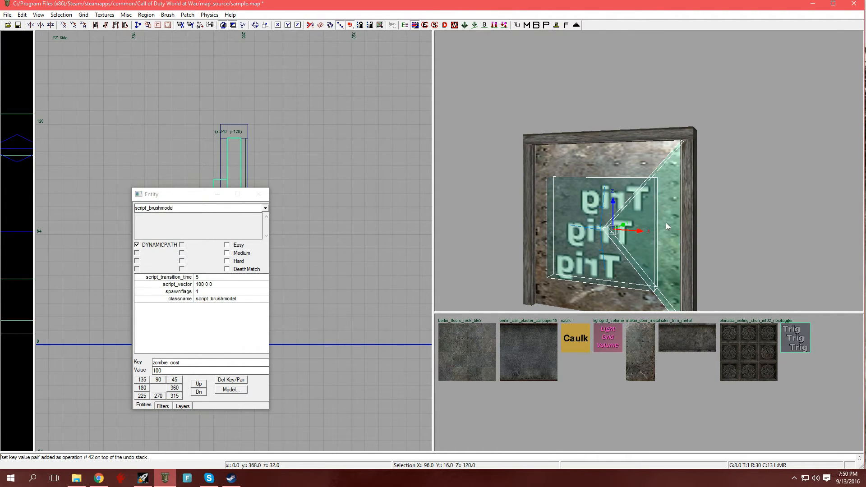
{"action": "key", "text": "w"}
{"action": "key", "text": "Escape"}
Unhide the rest of the map geometry around the doors and save the sample map.
{"action": "mouse_move", "coordinate": [633, 248]}
{"action": "right_mouse_down"}
{"action": "mouse_move", "coordinate": [625, 217]}
{"action": "mouse_move", "coordinate": [632, 257]}
{"action": "right_mouse_up"}
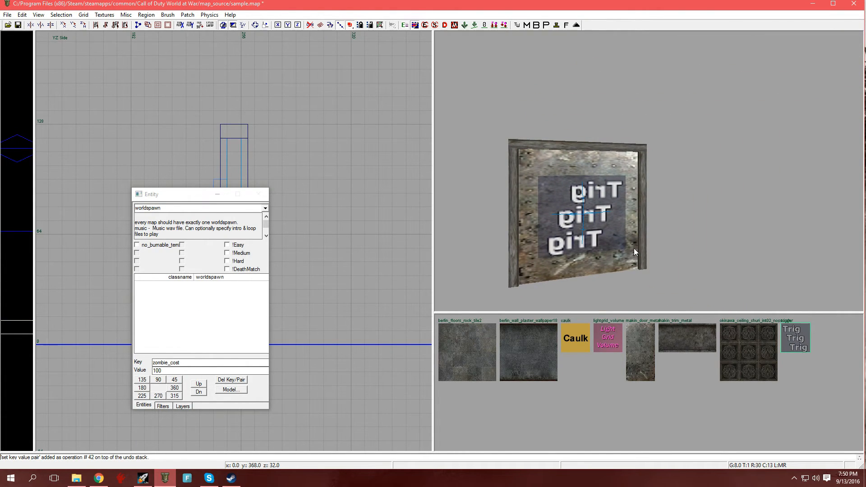
{"action": "key", "text": "shift+h"}
{"action": "mouse_move", "coordinate": [634, 248]}
{"action": "right_mouse_down"}
{"action": "mouse_move", "coordinate": [627, 275]}
{"action": "mouse_move", "coordinate": [609, 244]}
{"action": "mouse_move", "coordinate": [650, 230]}
{"action": "mouse_move", "coordinate": [652, 248]}
{"action": "mouse_move", "coordinate": [629, 232]}
{"action": "mouse_move", "coordinate": [638, 255]}
{"action": "right_mouse_up"}
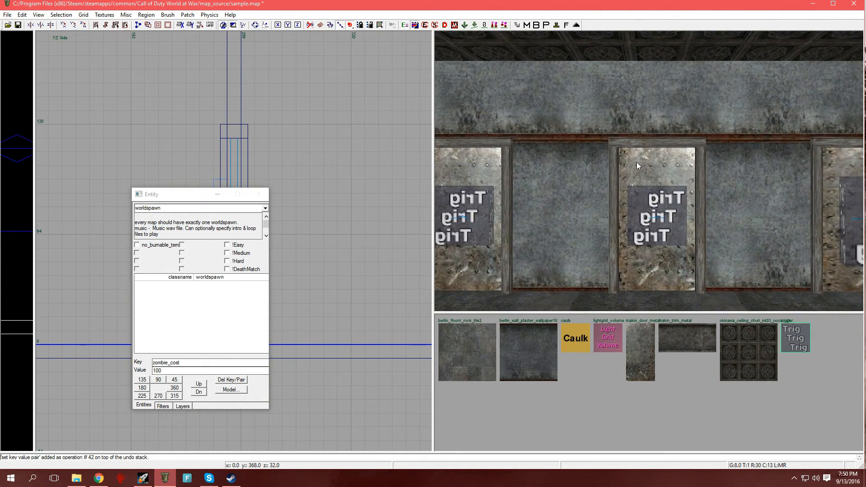
{"action": "right_click_drag", "start_coordinate": [637, 166], "coordinate": [658, 176]}
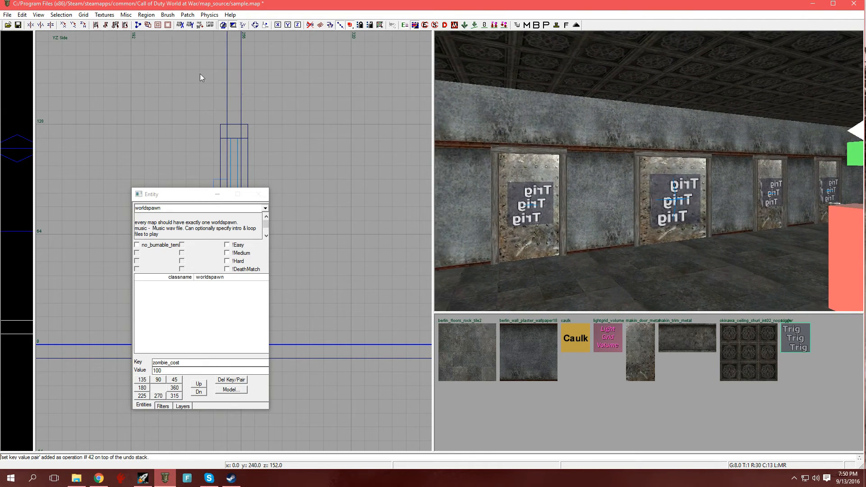
{"action": "left_click", "coordinate": [18, 26]}
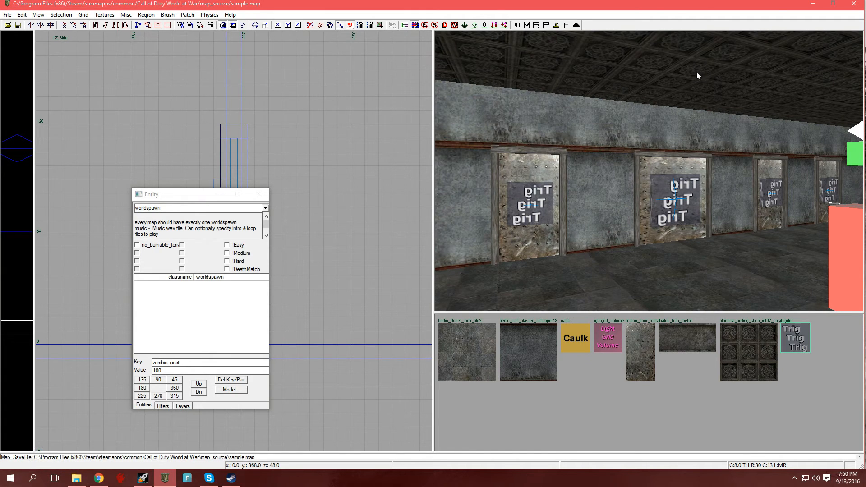
Close the map editor, switch to Launcher, and compile the sample level with the existing compile options.
{"action": "left_click", "coordinate": [851, 5]}
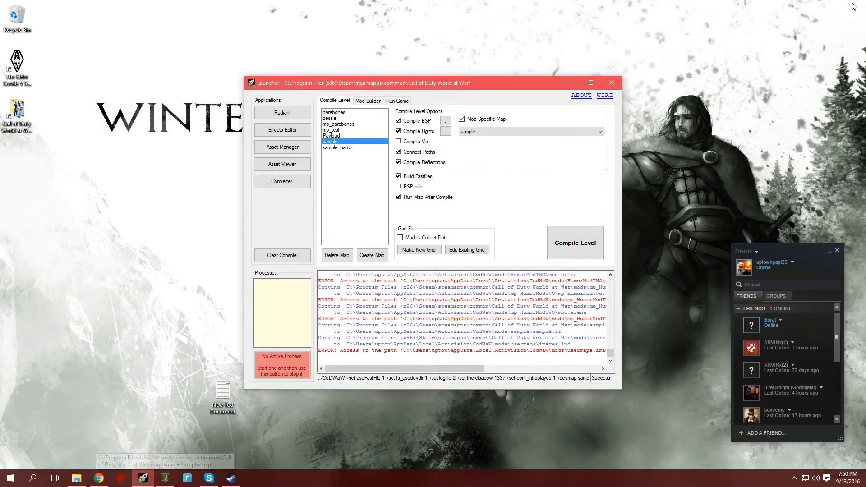
{"action": "left_click", "coordinate": [341, 136]}
{"action": "left_click", "coordinate": [338, 141]}
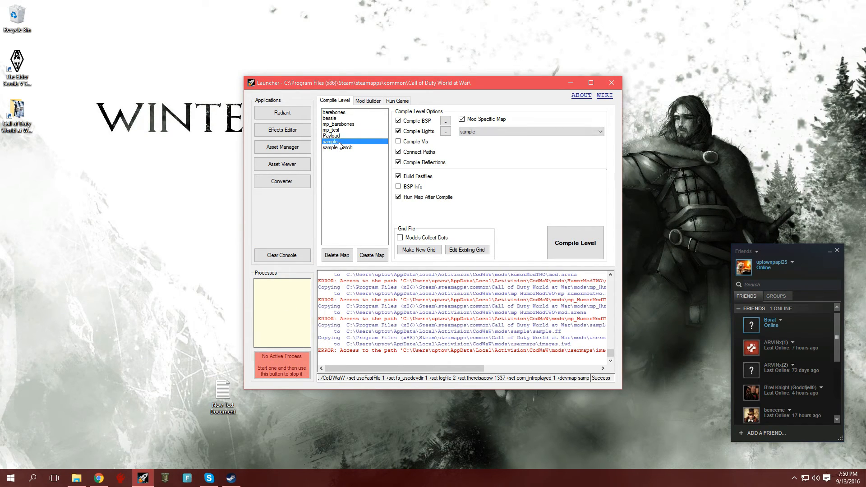
{"action": "left_click", "coordinate": [570, 242]}
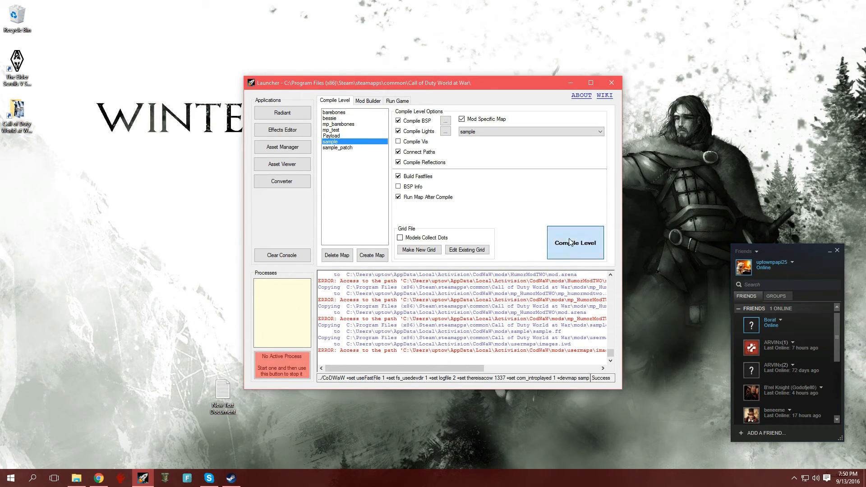
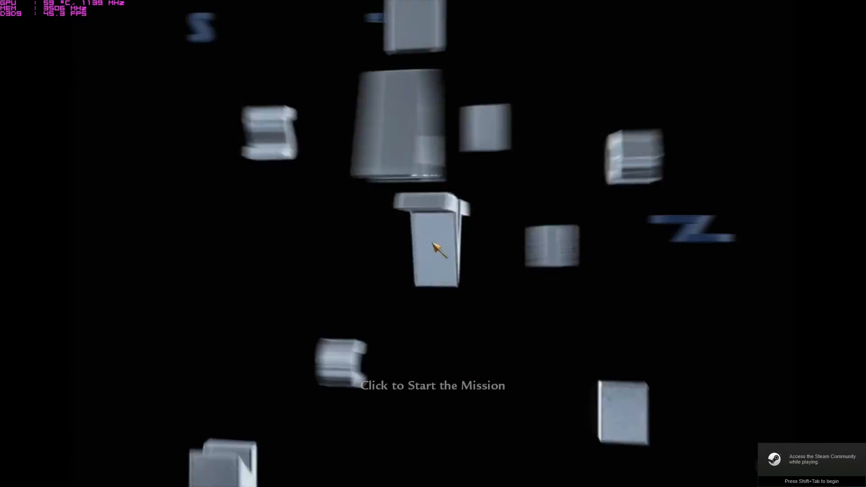
Start the mission in the game, open the four-piece split door, and examine how its pieces move apart.
{"action": "left_click", "coordinate": [435, 246]}
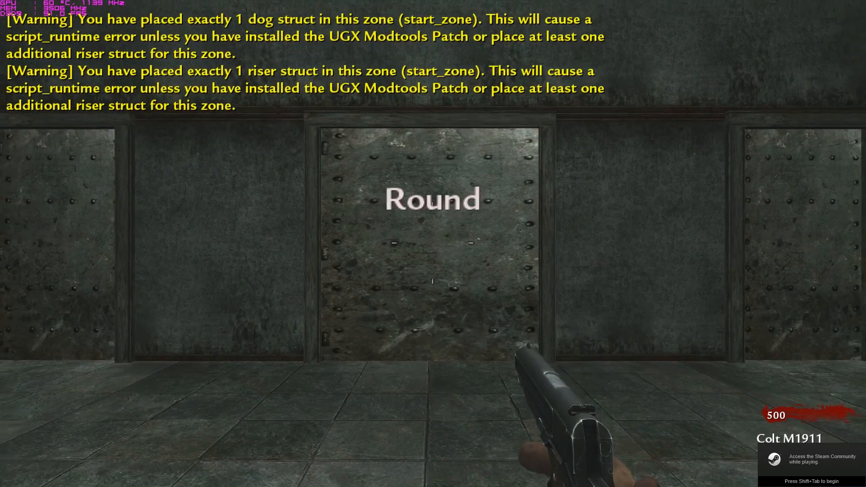
{"action": "key", "text": "w"}
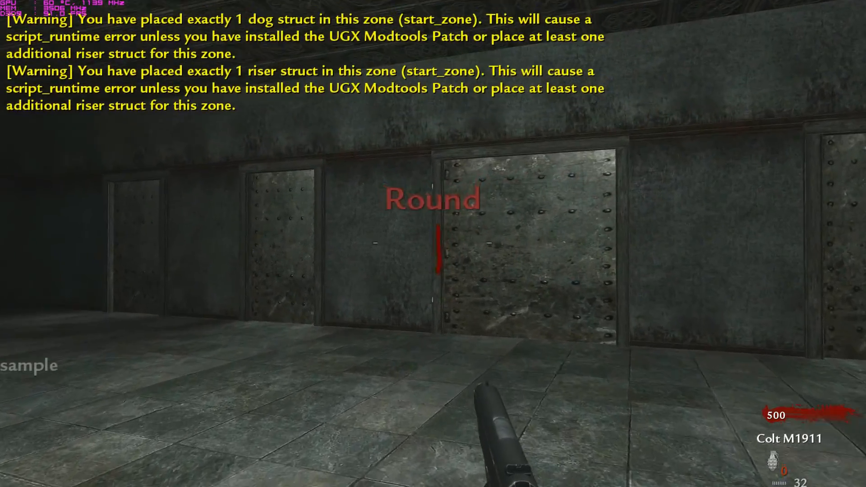
{"action": "key", "text": "w"}
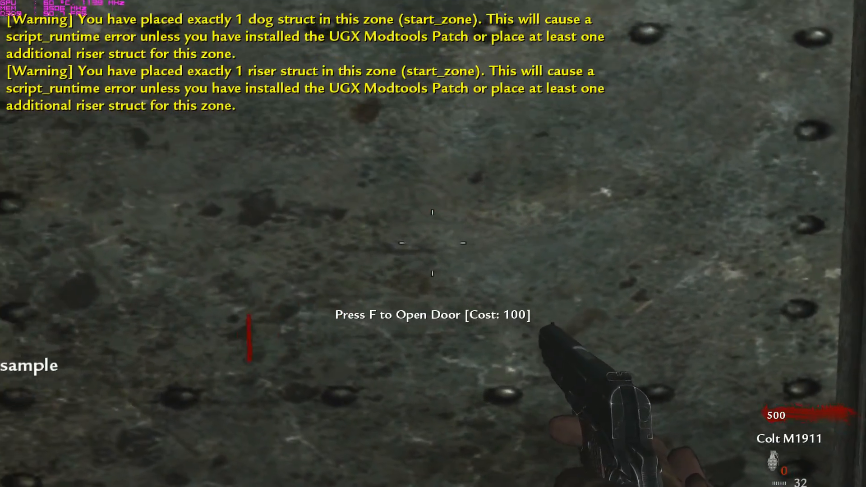
{"action": "key", "text": "s"}
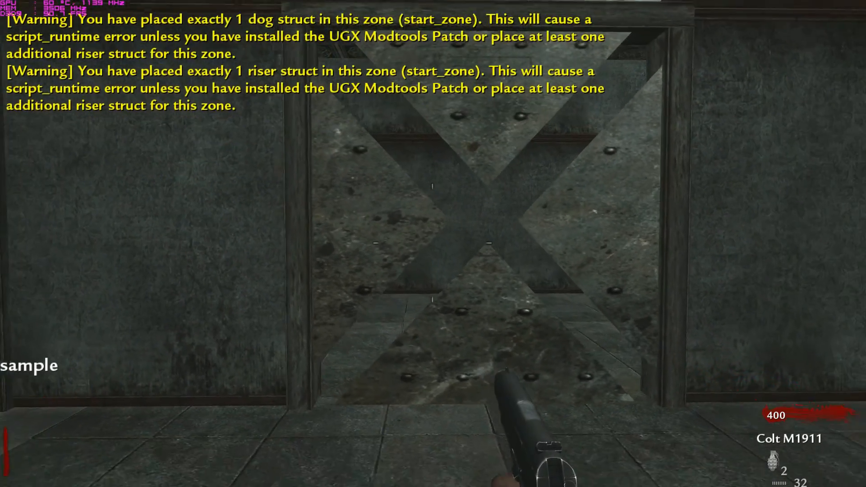
{"action": "key", "text": "s"}
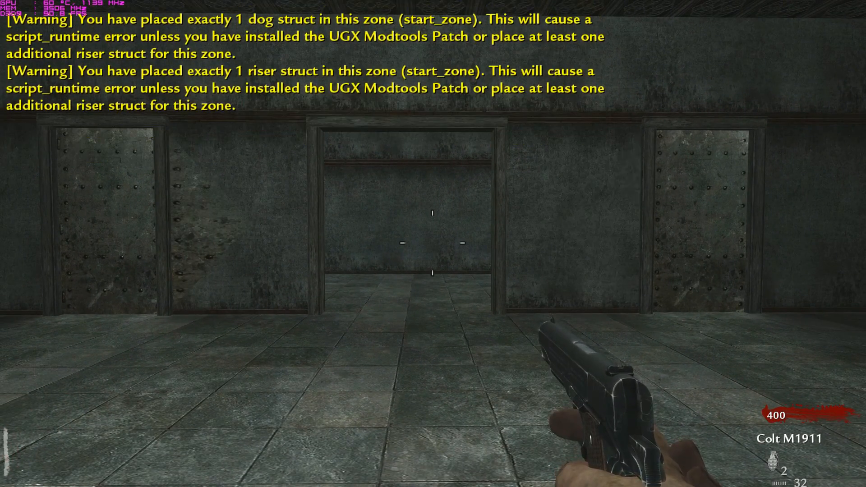
{"action": "key", "text": "w"}
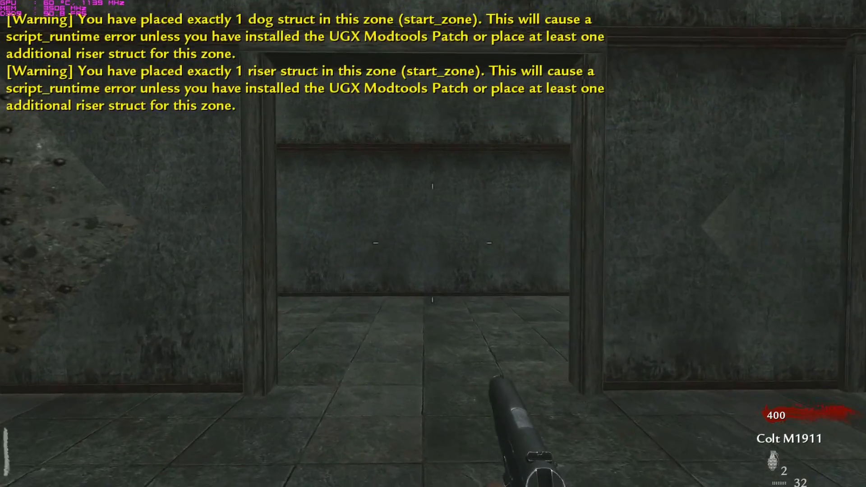
{"action": "key", "text": "s"}
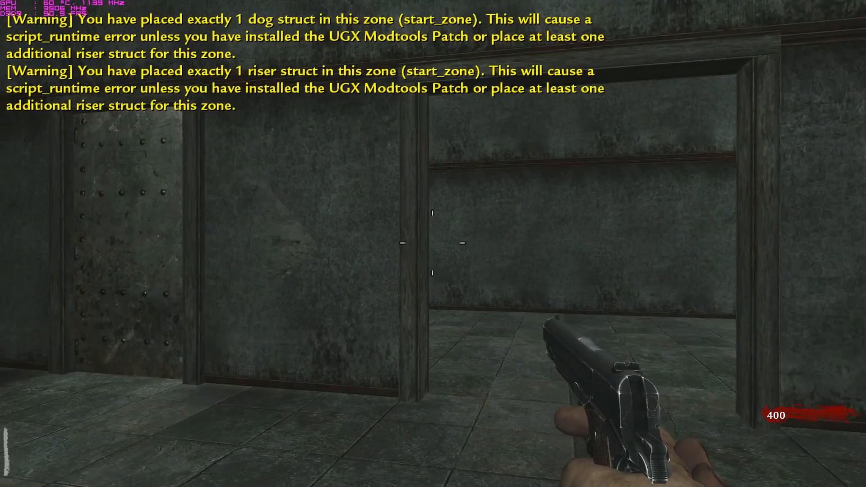
{"action": "key", "text": "s"}
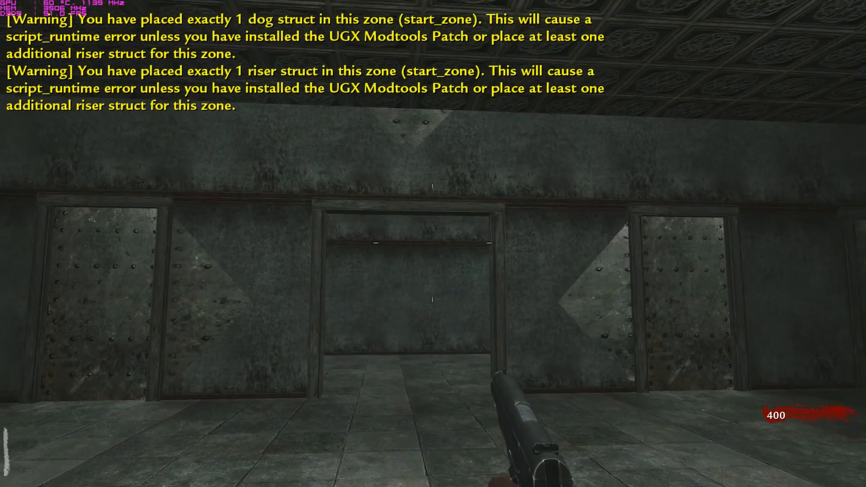
{"action": "key", "text": "w"}
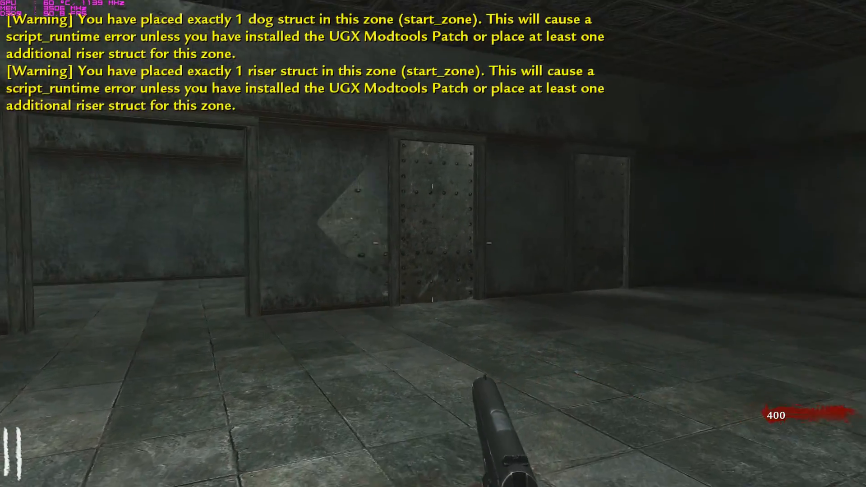
Buy the remaining four doors in the game and examine how each one opens.
{"action": "key", "text": "w"}
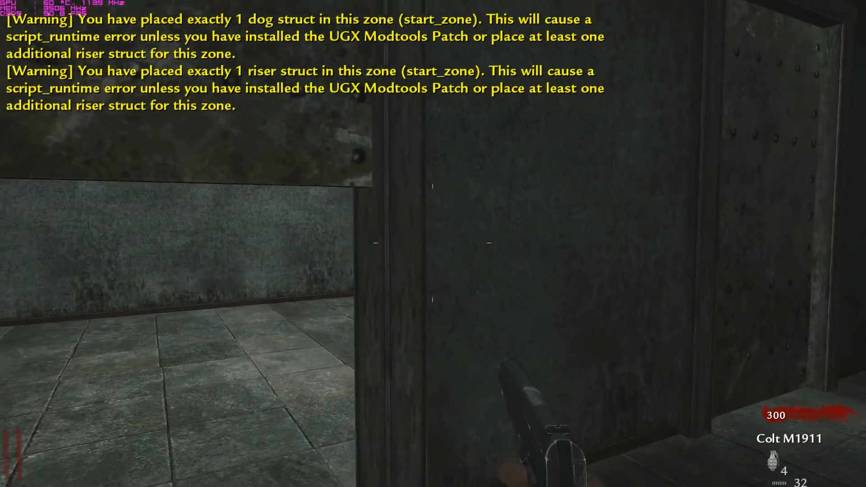
{"action": "left_click", "coordinate": [433, 244]}
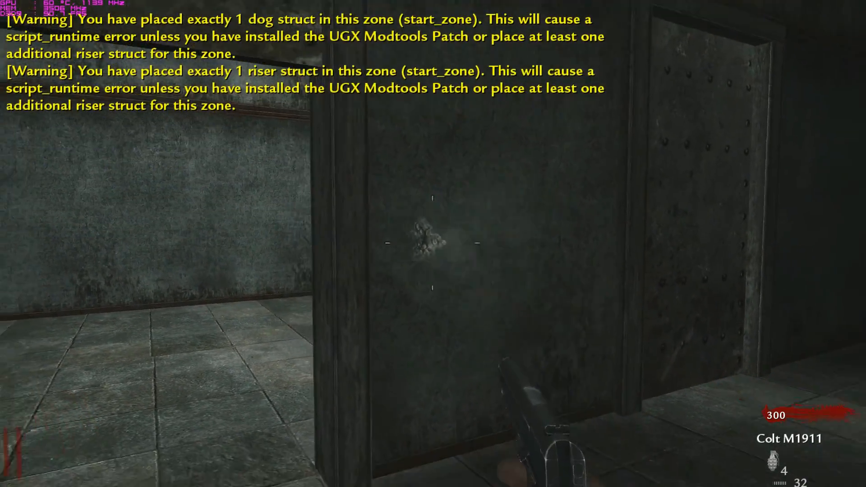
{"action": "key", "text": "s"}
{"action": "key", "text": "s"}
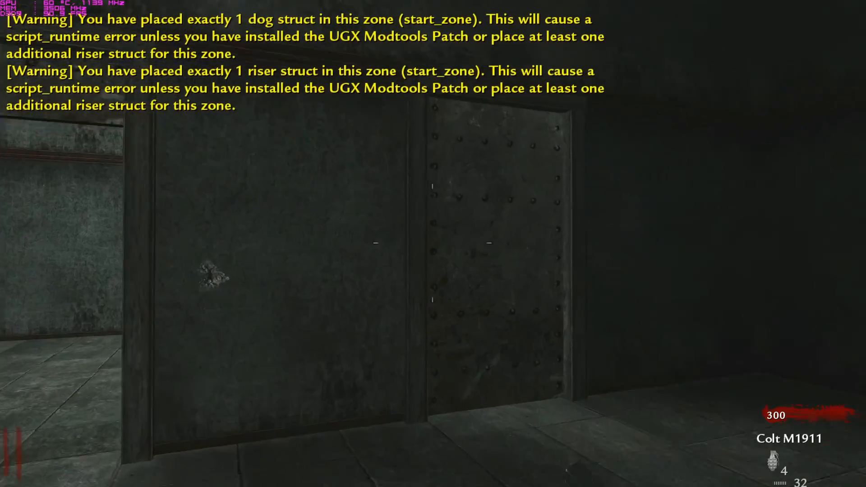
{"action": "key", "text": "s"}
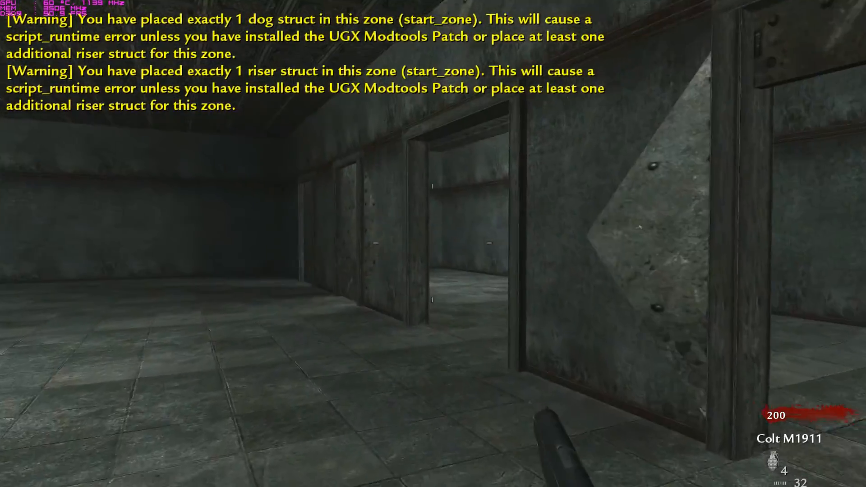
{"action": "key", "text": "w"}
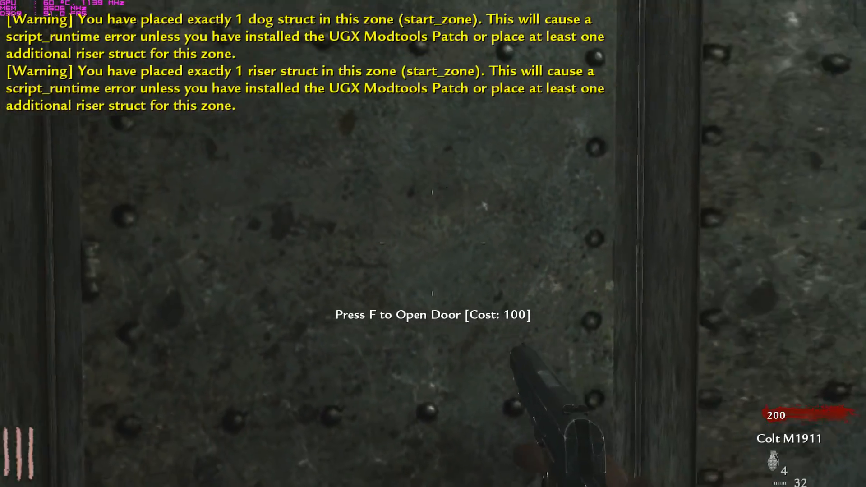
{"action": "key", "text": "f"}
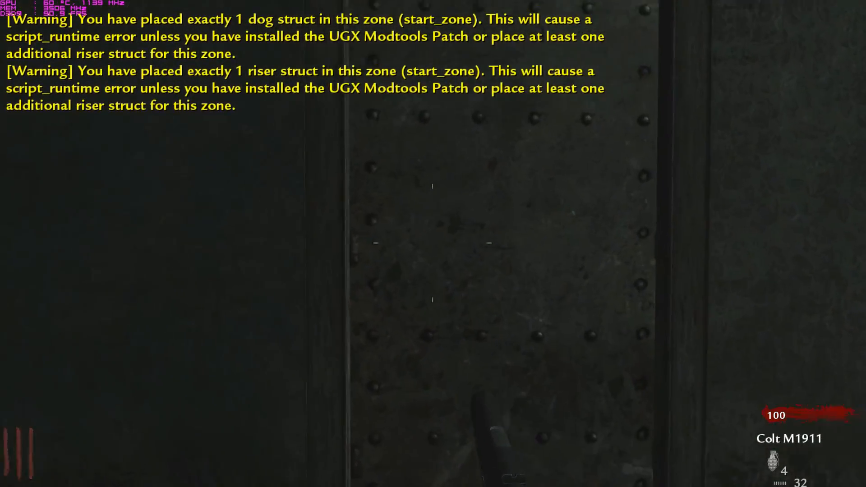
{"action": "key", "text": "f"}
{"action": "key", "text": "s"}
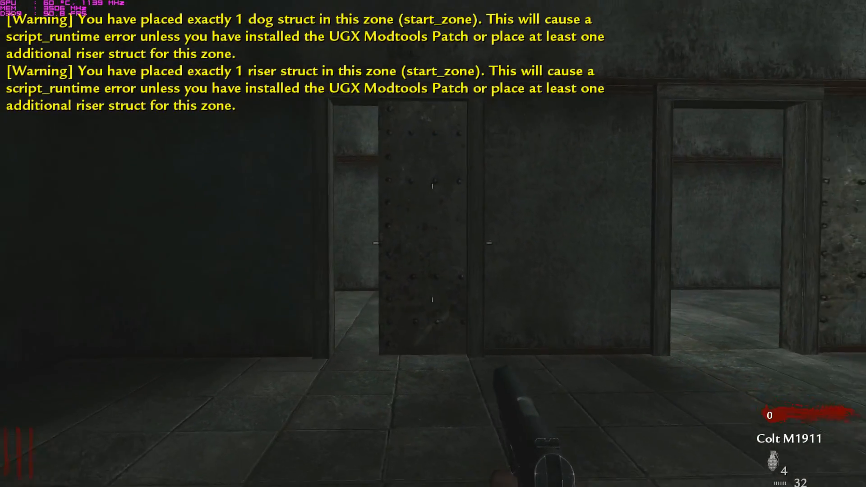
{"action": "key", "text": "s"}
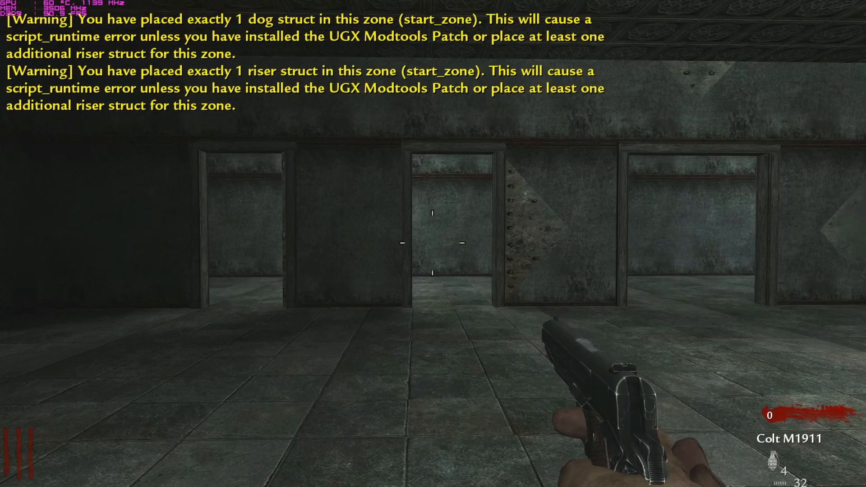
{"action": "key", "text": "d"}
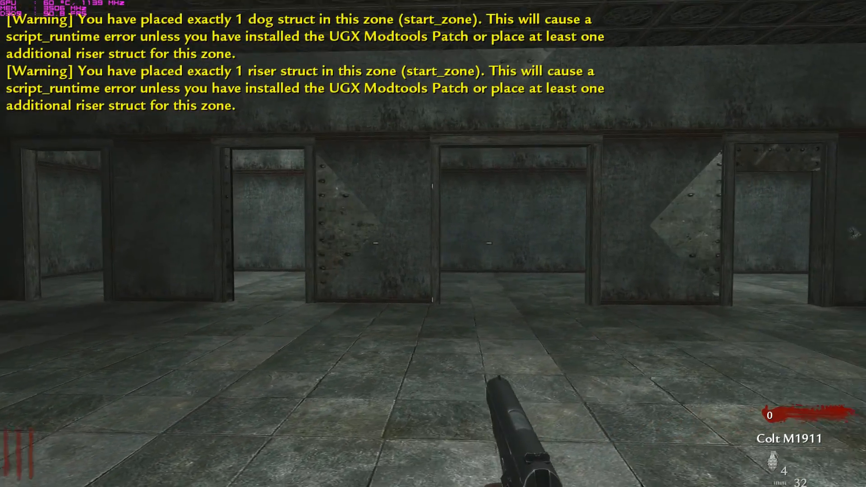
{"action": "key", "text": "w"}
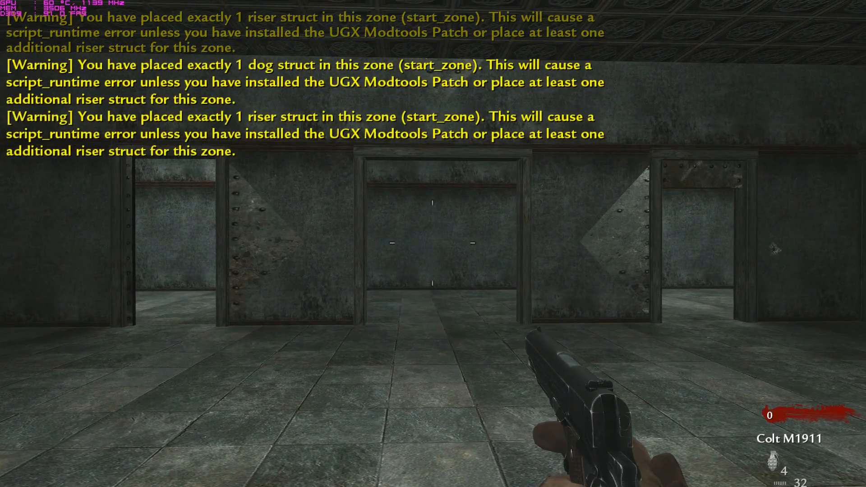